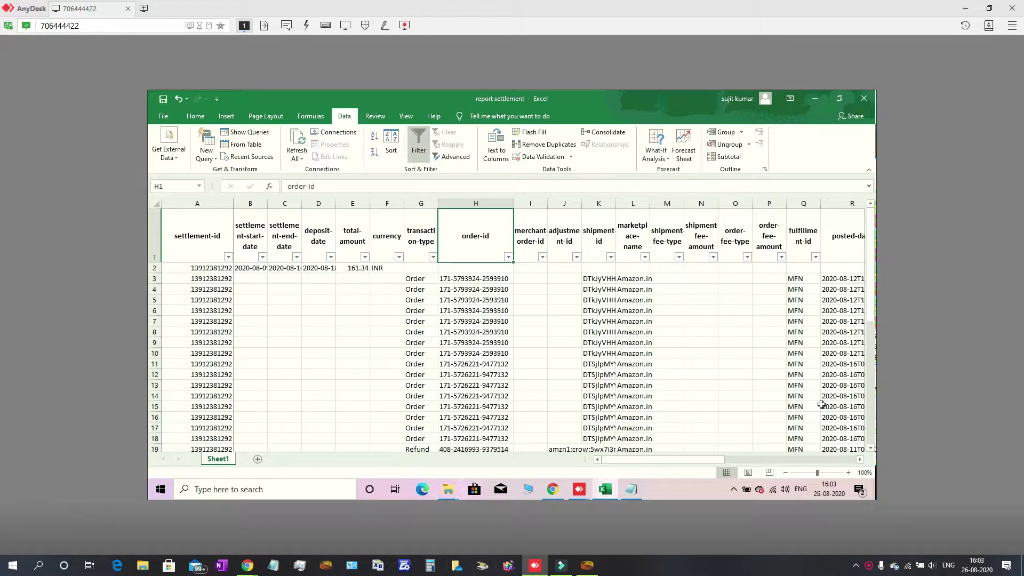
Step across the header row from merchant-order-id to the order-fee-type column
key("Right")
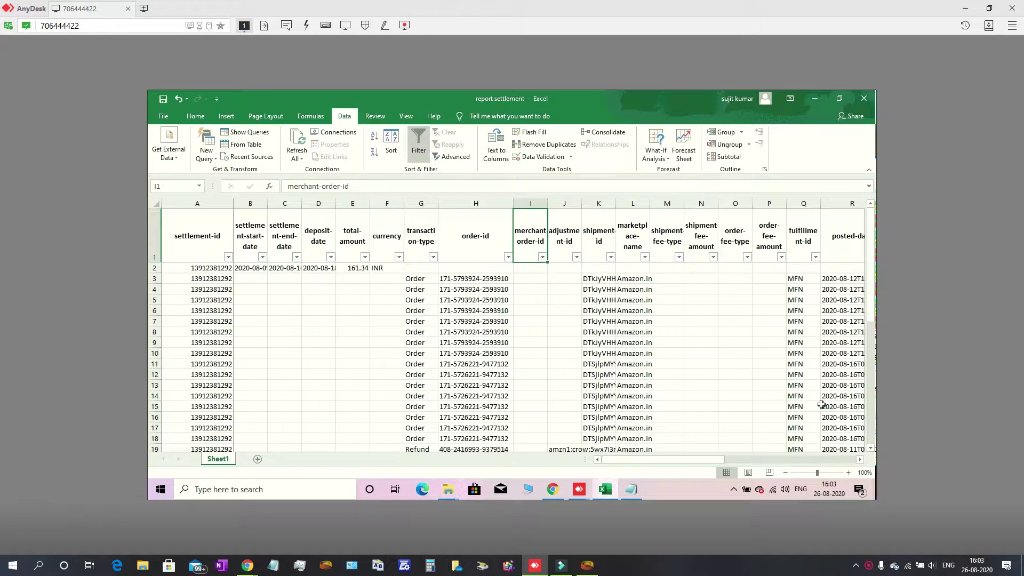
key("Right")
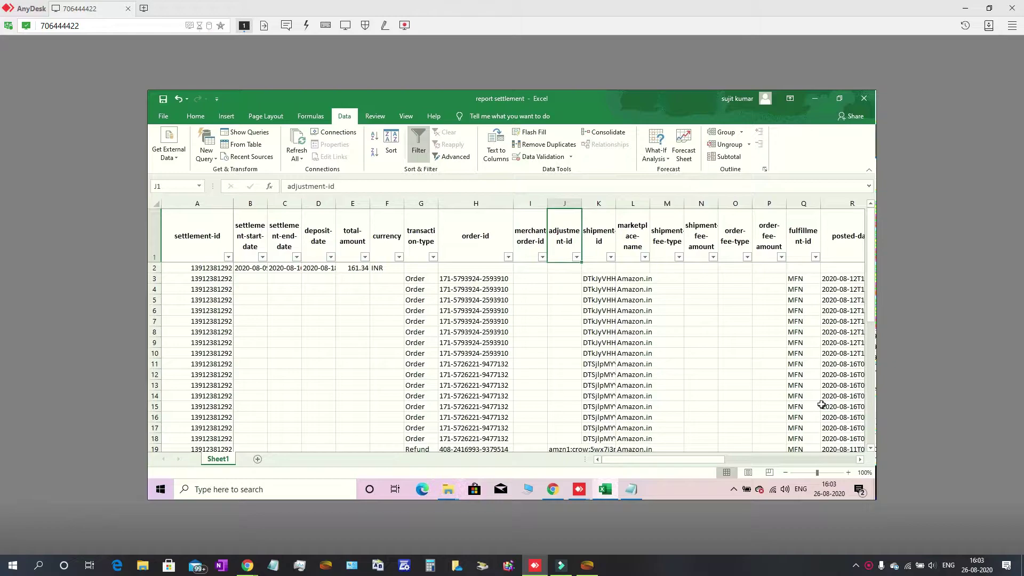
key("Right")
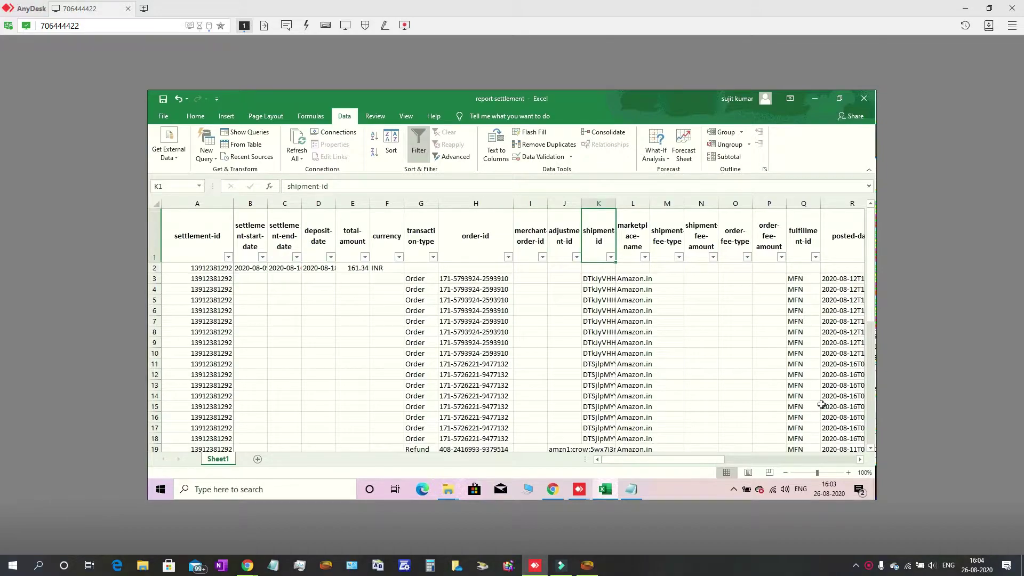
key("Right")
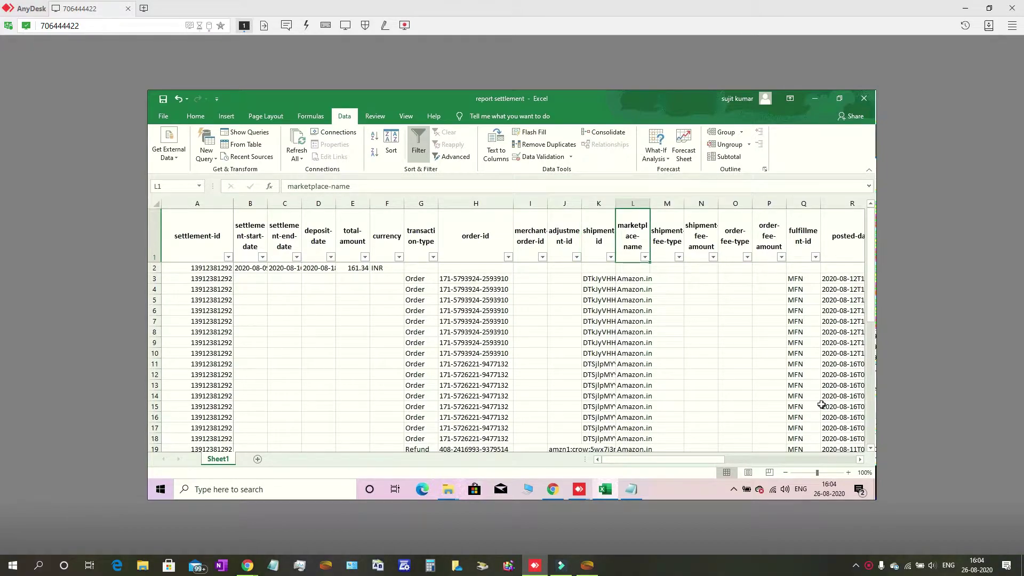
key("Right")
key("Right")
key("Right")
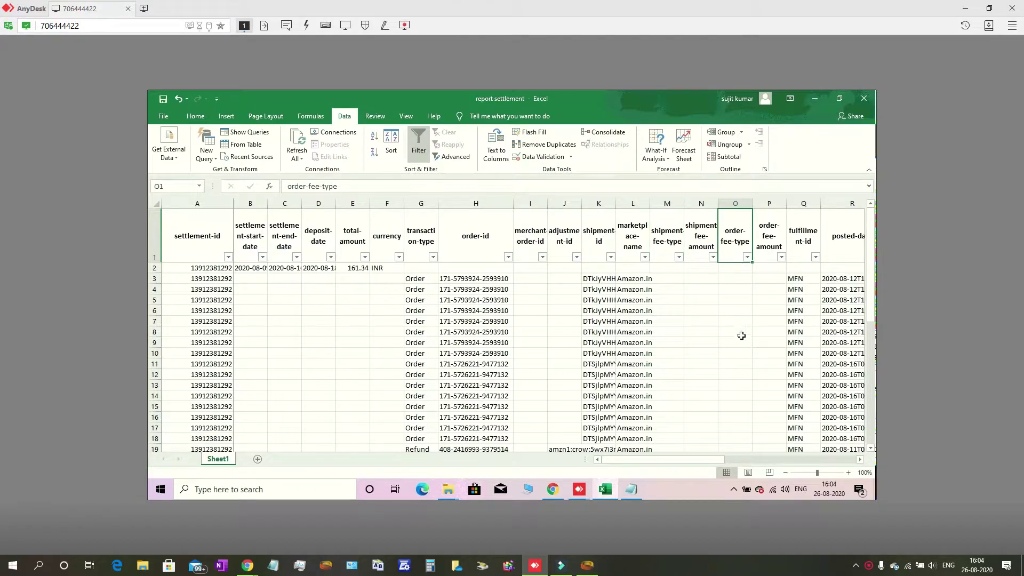
Check the shipment-fee-amount filter options and zoom the sheet out to 90%
left_click(713, 259)
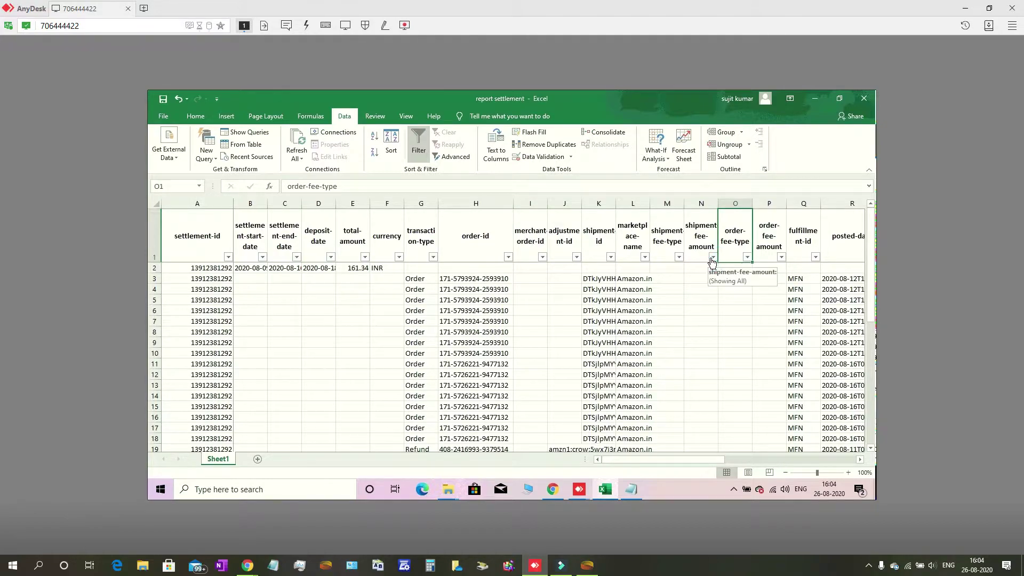
left_click(759, 341)
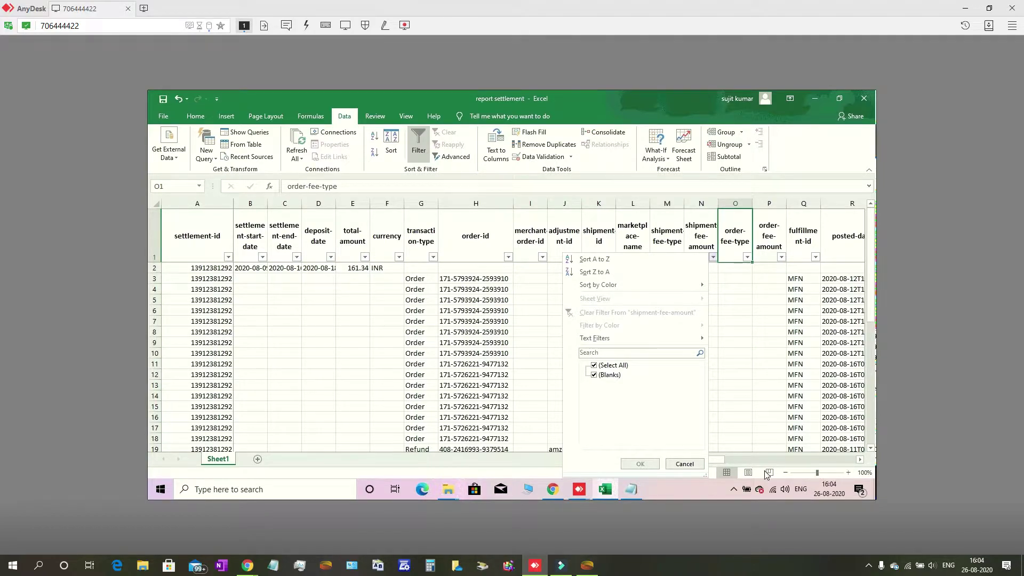
left_click(785, 473)
left_click(786, 473)
left_click(727, 418)
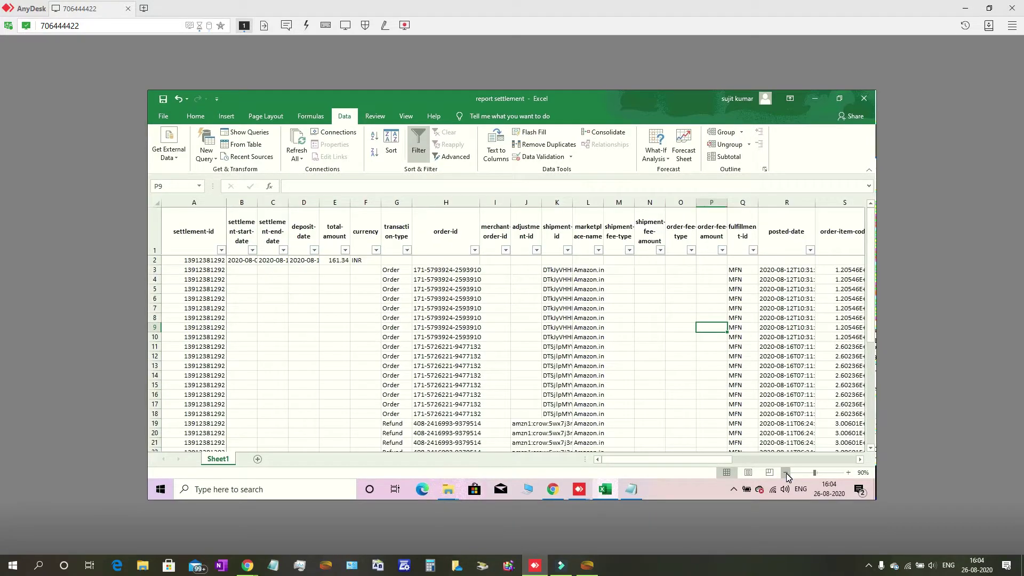
Zoom out to 70% and autofit column S so 'order-item-code' fits on one line
left_click(861, 458)
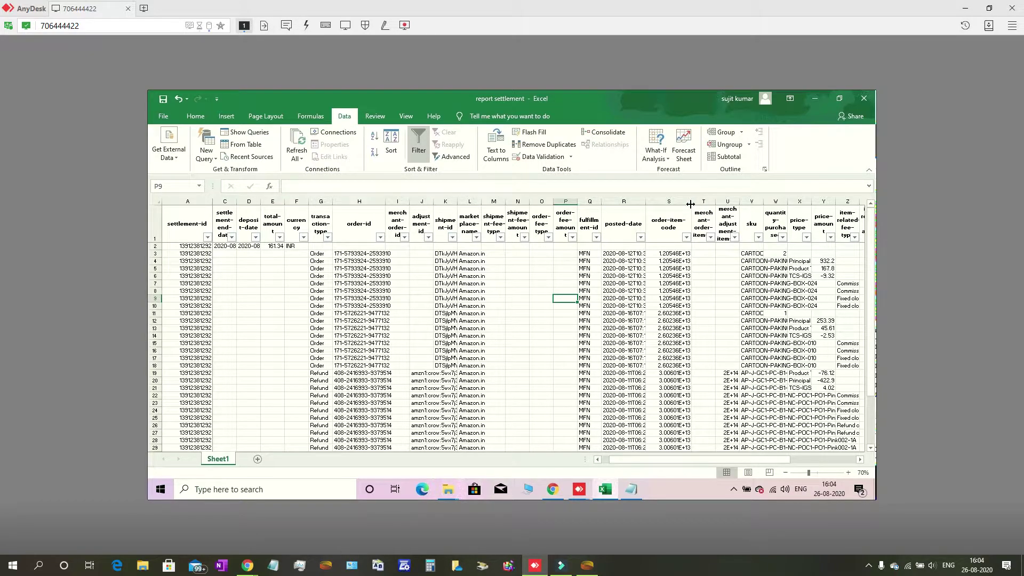
double_click(691, 205)
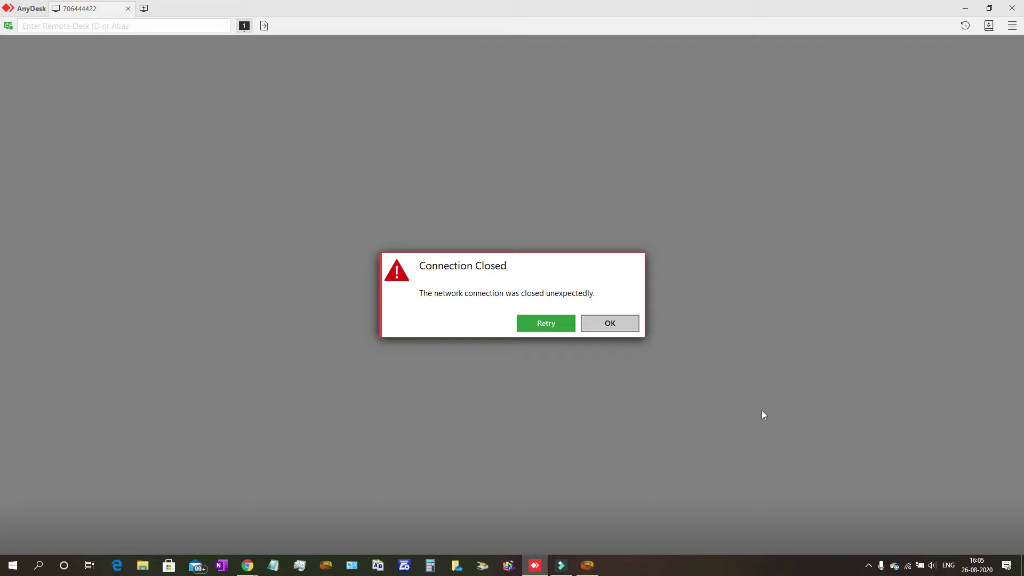
Retry the dropped AnyDesk connection repeatedly until the remote desktop reconnects
left_click(536, 321)
left_click(536, 322)
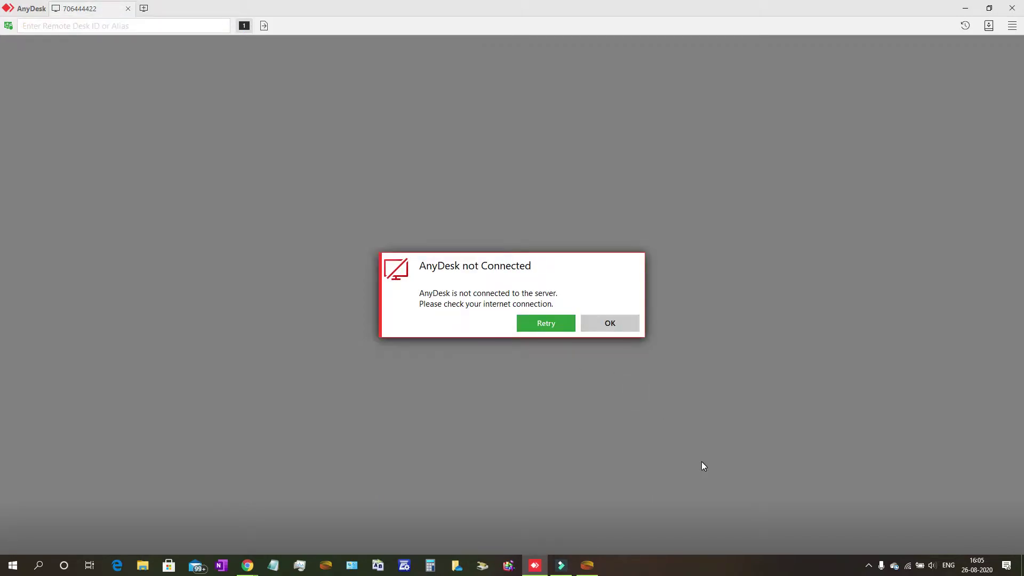
left_click(554, 320)
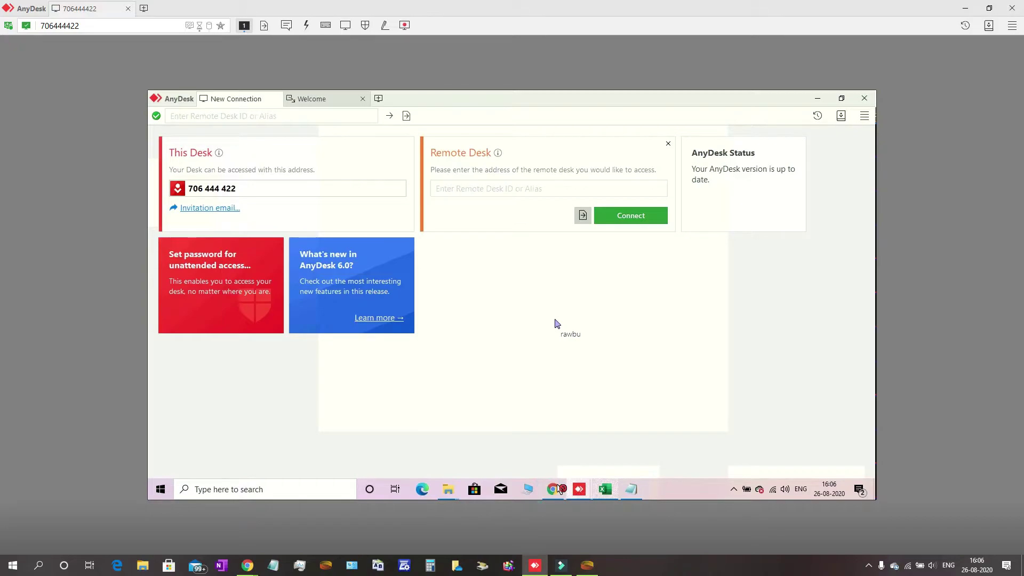
Bring up Chrome on the remote machine, then minimize the AnyDesk session to reveal WhatsApp Web
left_click(554, 489)
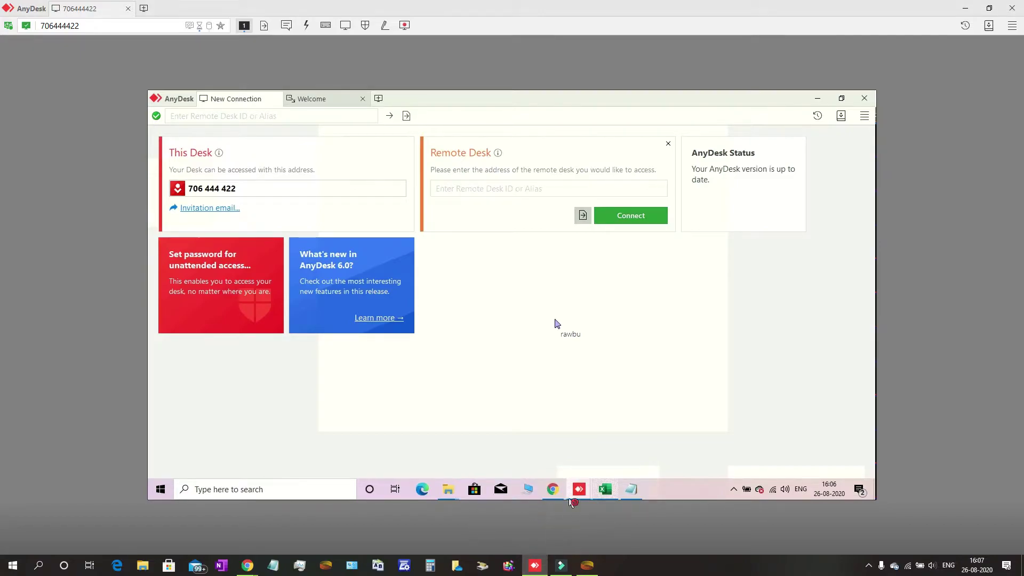
left_click(552, 488)
mouse_move(535, 568)
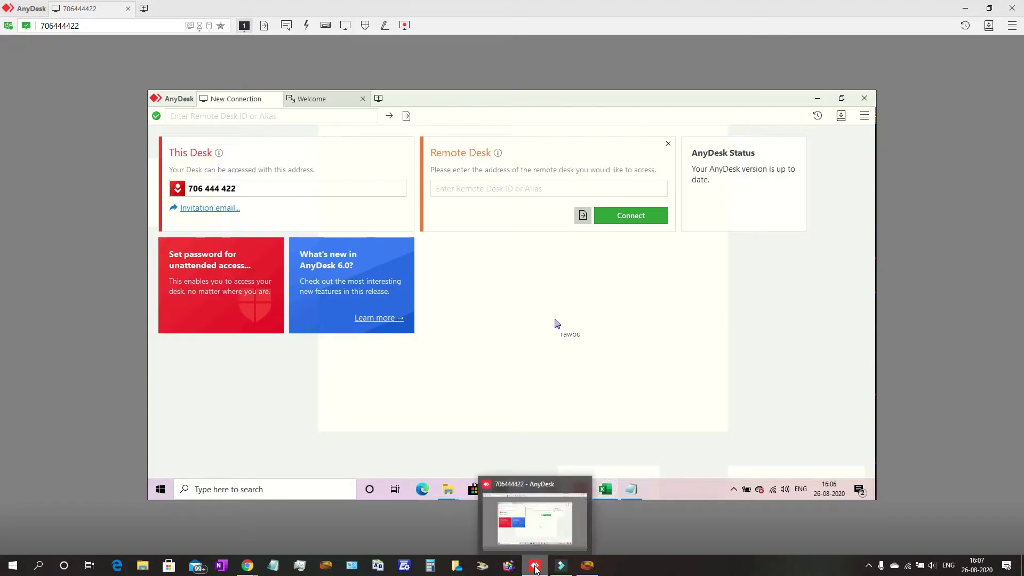
left_click(660, 381)
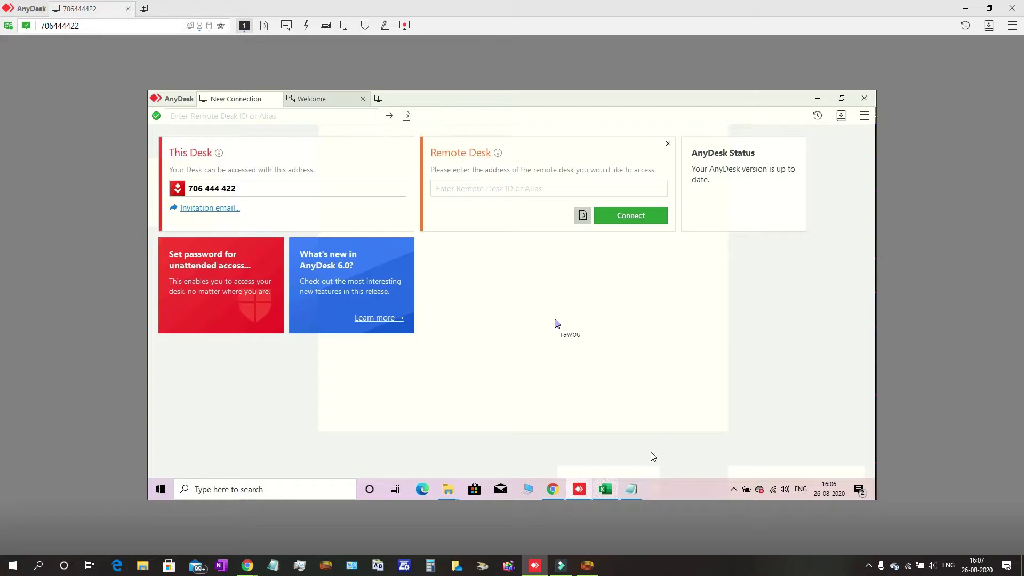
mouse_move(538, 567)
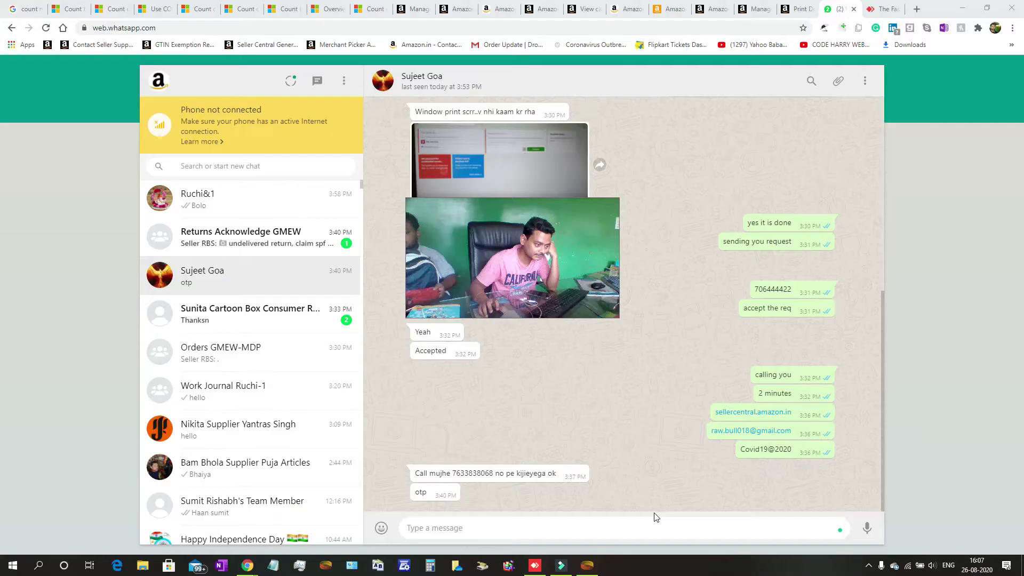
left_click(531, 570)
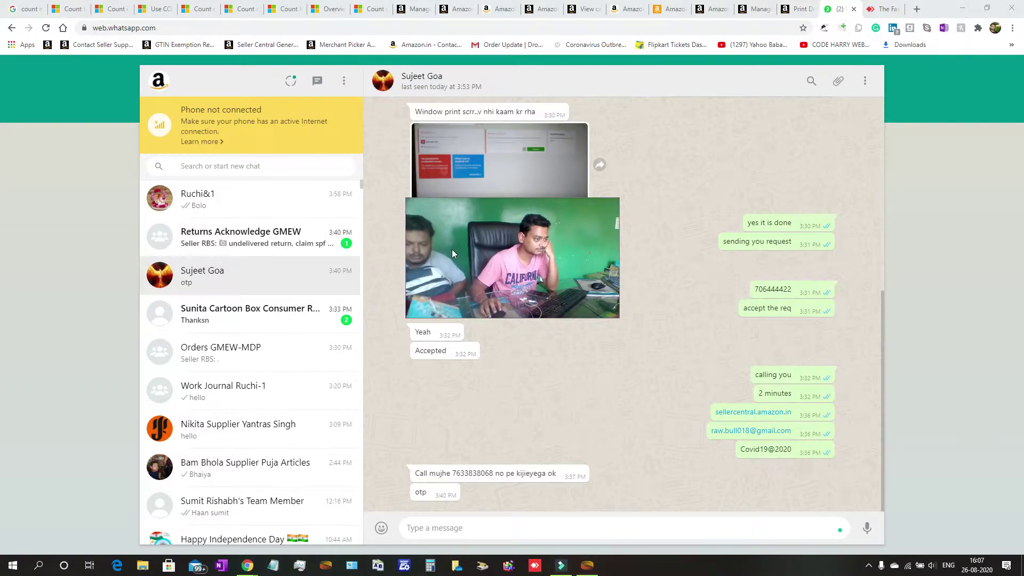
Relaunch AnyDesk from the Windows taskbar, leaving the WhatsApp chat
left_click_drag(449, 249, 794, 431)
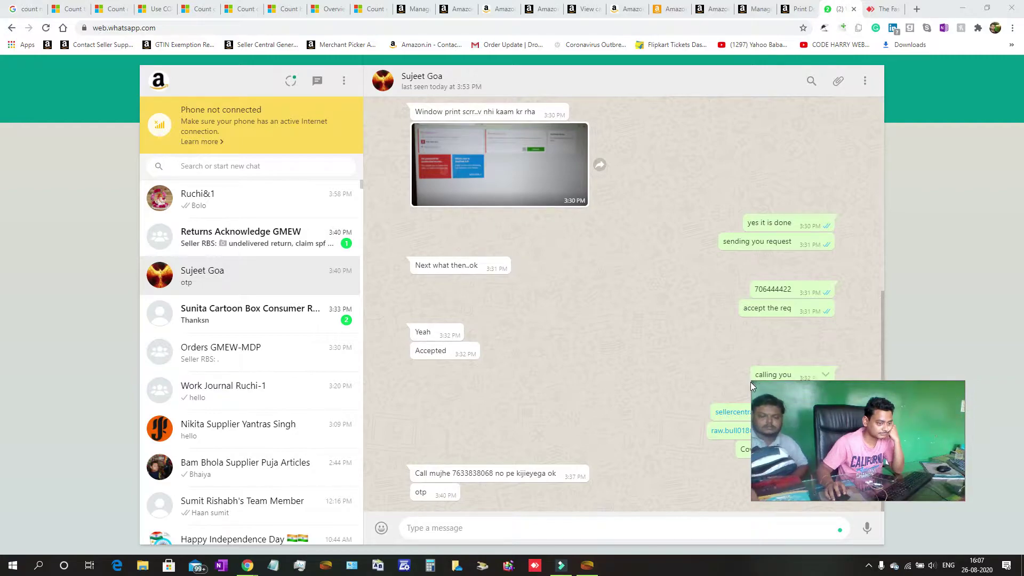
left_click_drag(751, 382, 954, 467)
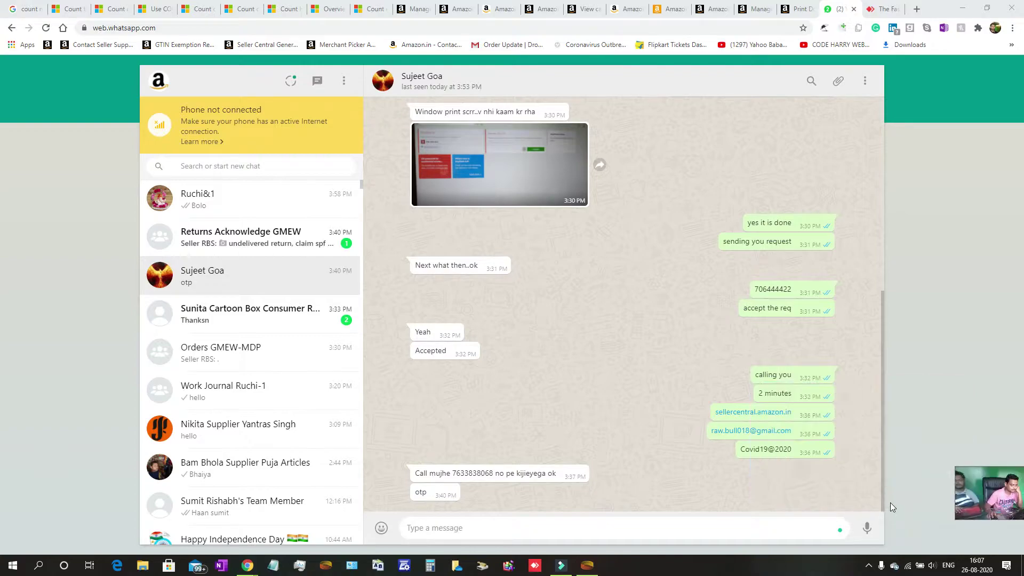
left_click_drag(975, 501, 791, 453)
left_click_drag(773, 420, 836, 444)
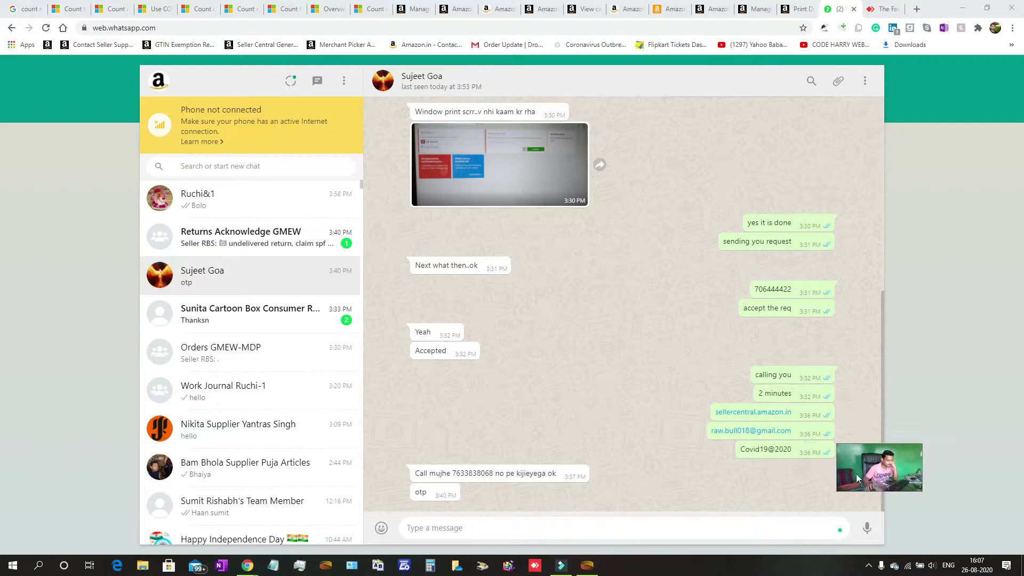
left_click_drag(887, 478, 909, 494)
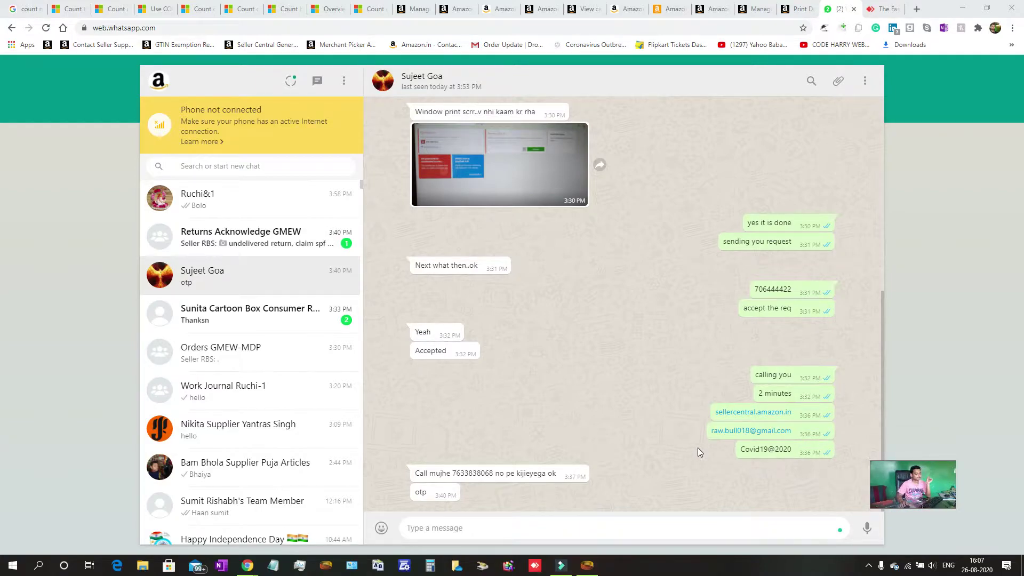
left_click(535, 565)
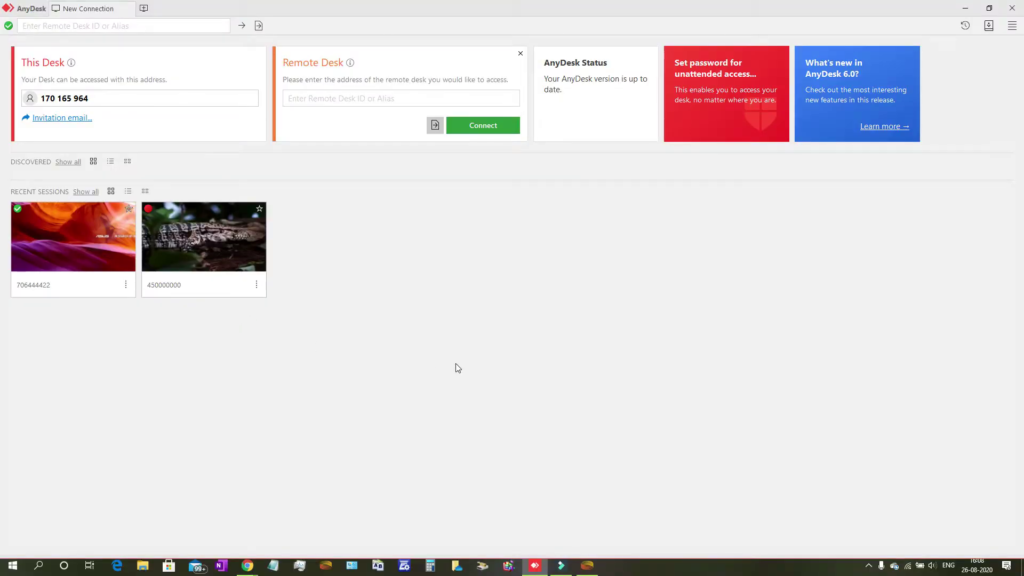
Select the recent remote session tile and connect to it
left_click(75, 248)
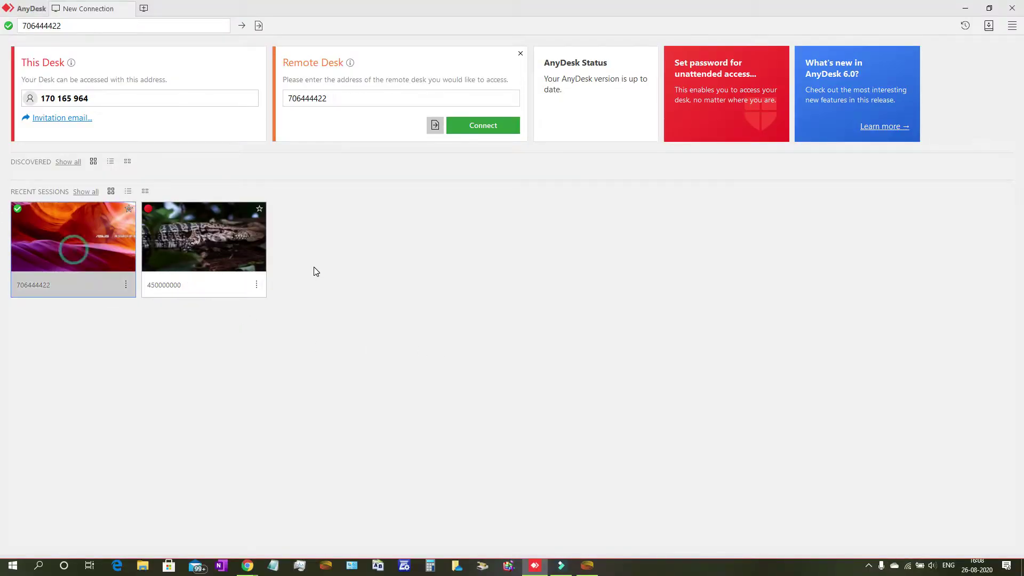
left_click(486, 128)
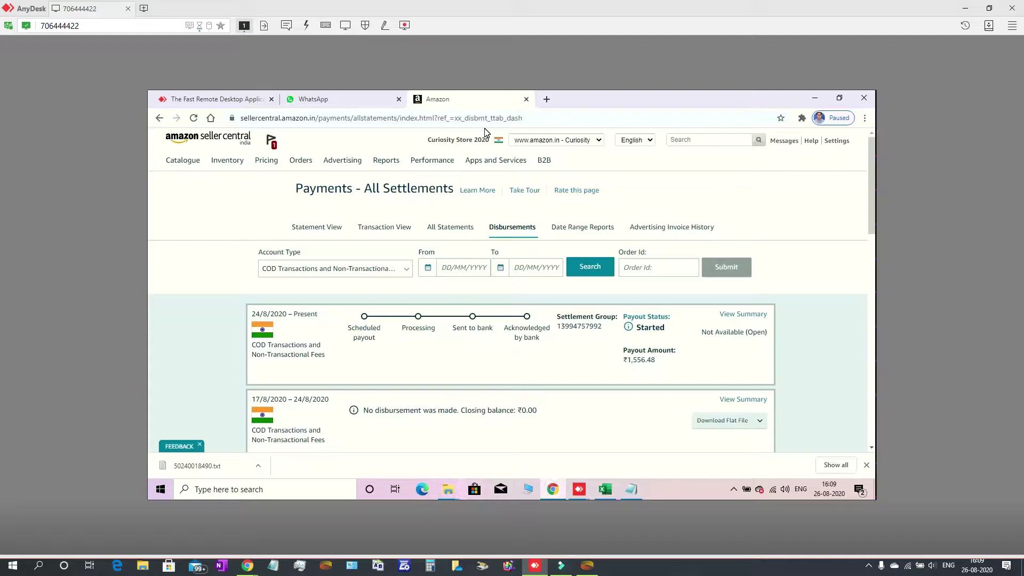
scroll(484, 132, "down", 2)
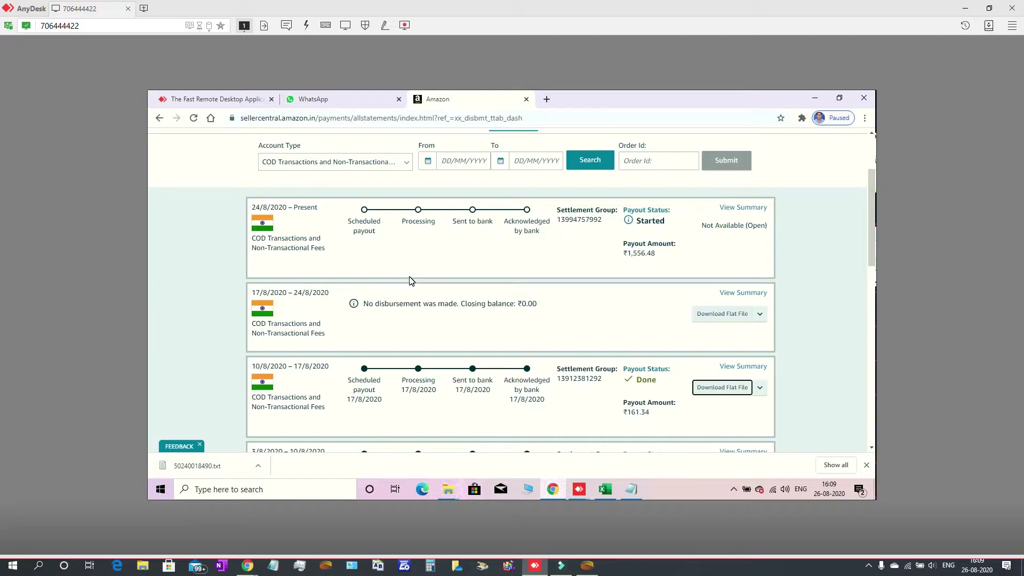
left_click(872, 133)
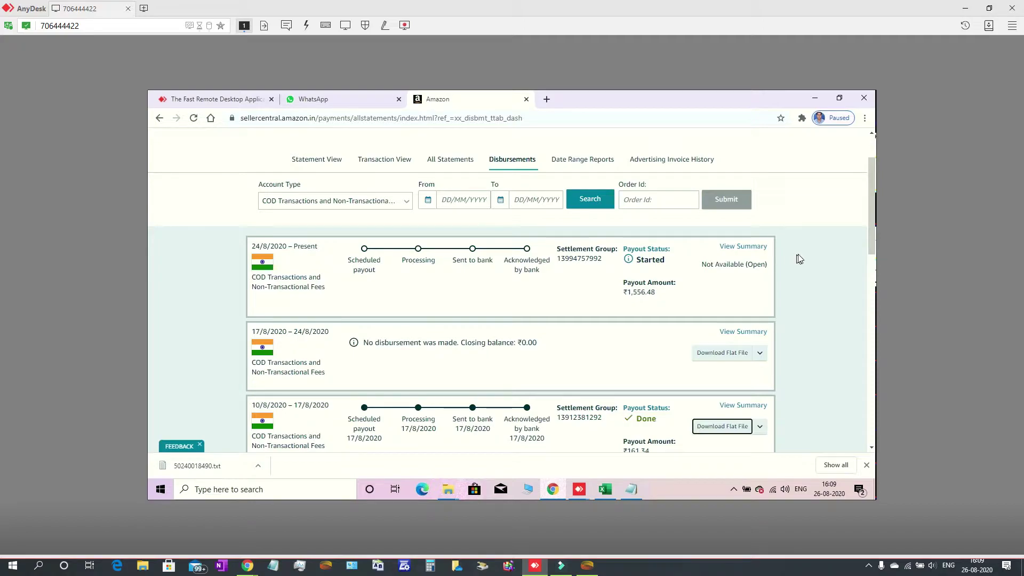
left_click(873, 137)
left_click(873, 137)
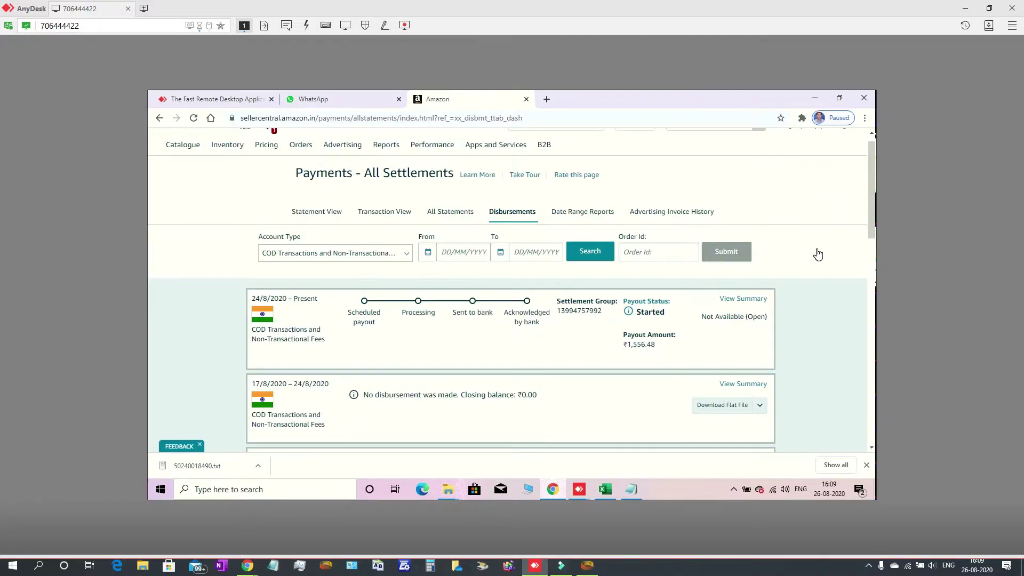
scroll(815, 254, "up", 1)
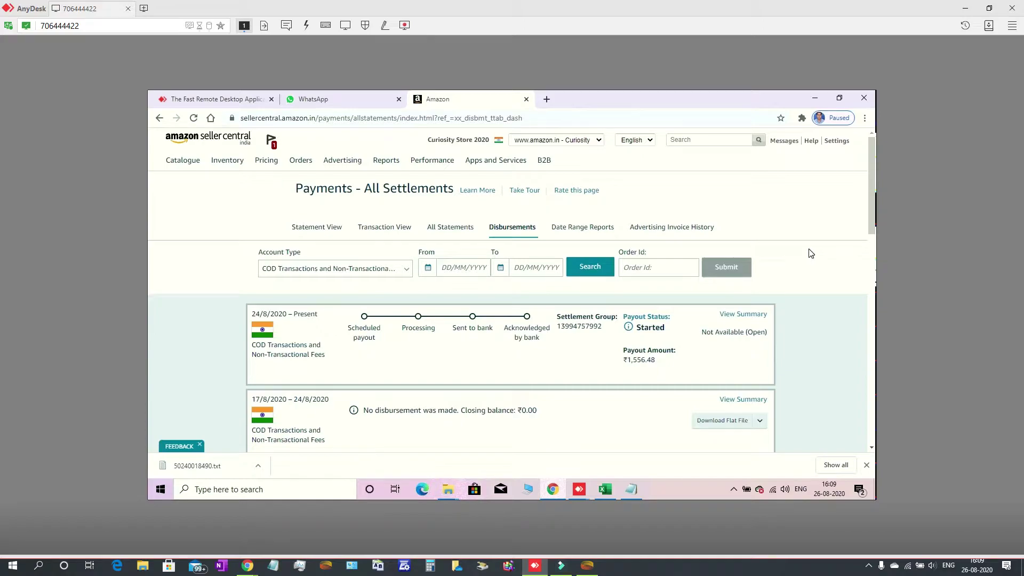
left_click(811, 142)
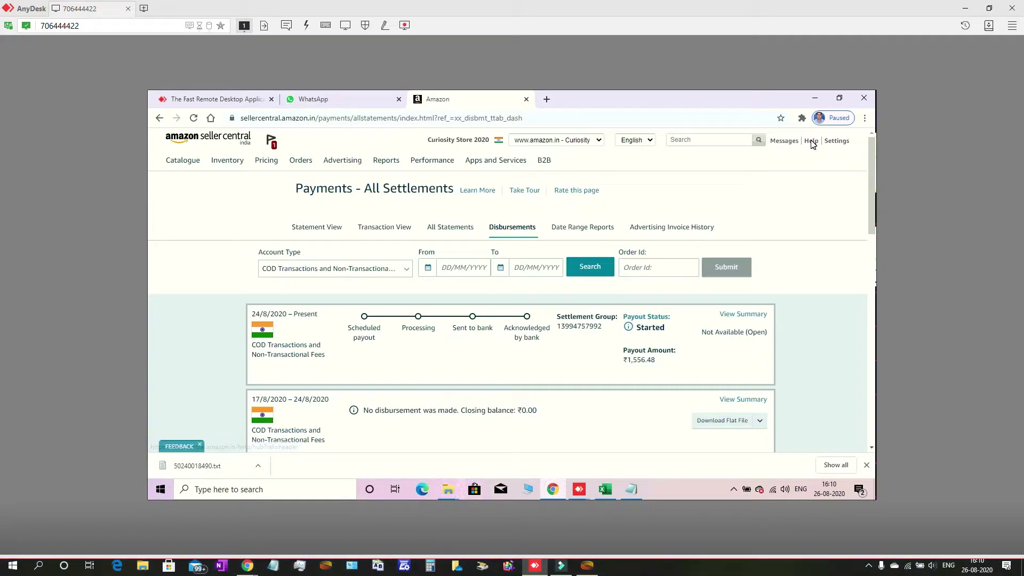
left_click(813, 142)
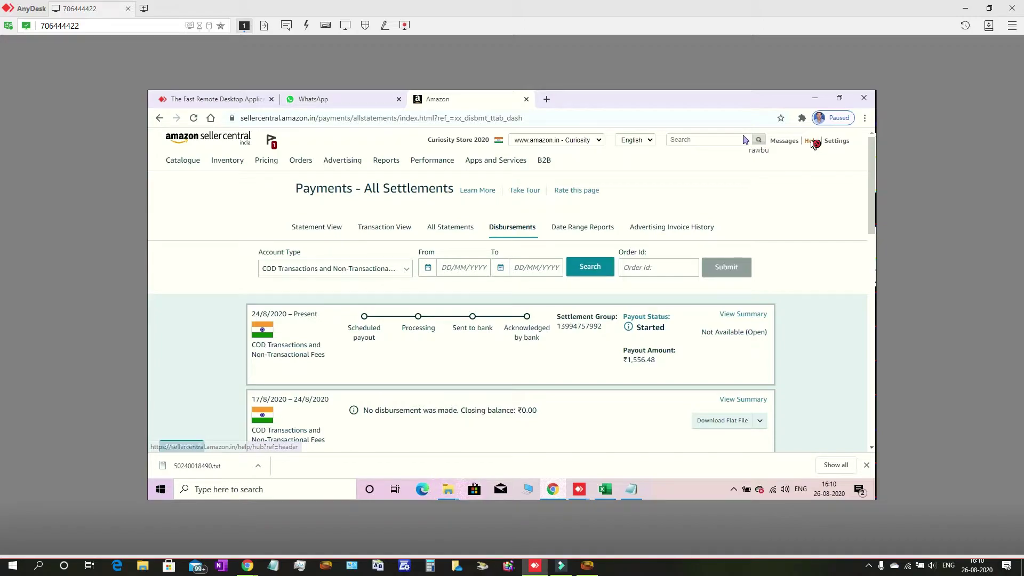
Go to the Seller Central Help hub from the header's Help link
left_click(811, 141)
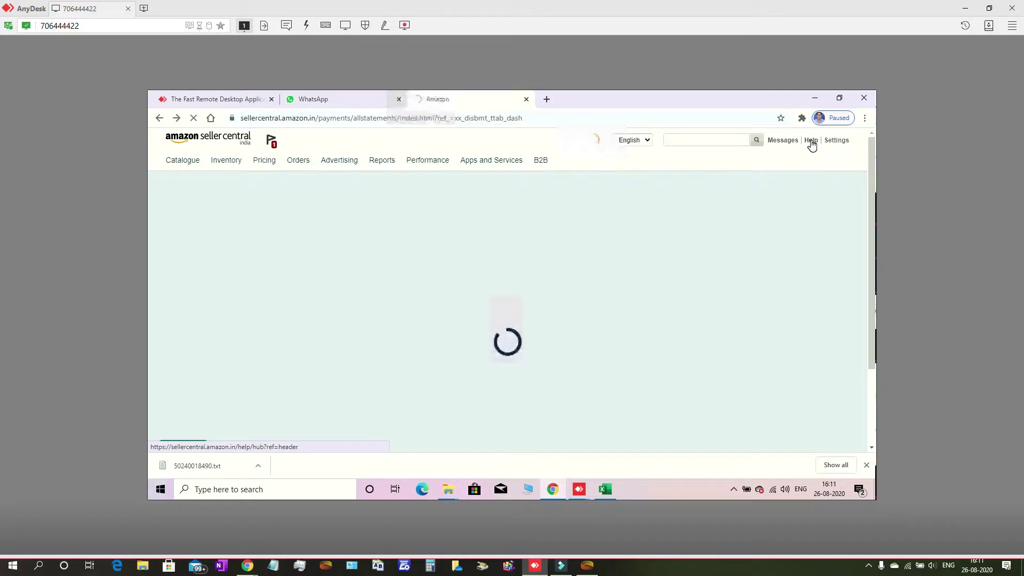
Retry the Help link until the hub loads with the account-suspended notice
left_click(811, 141)
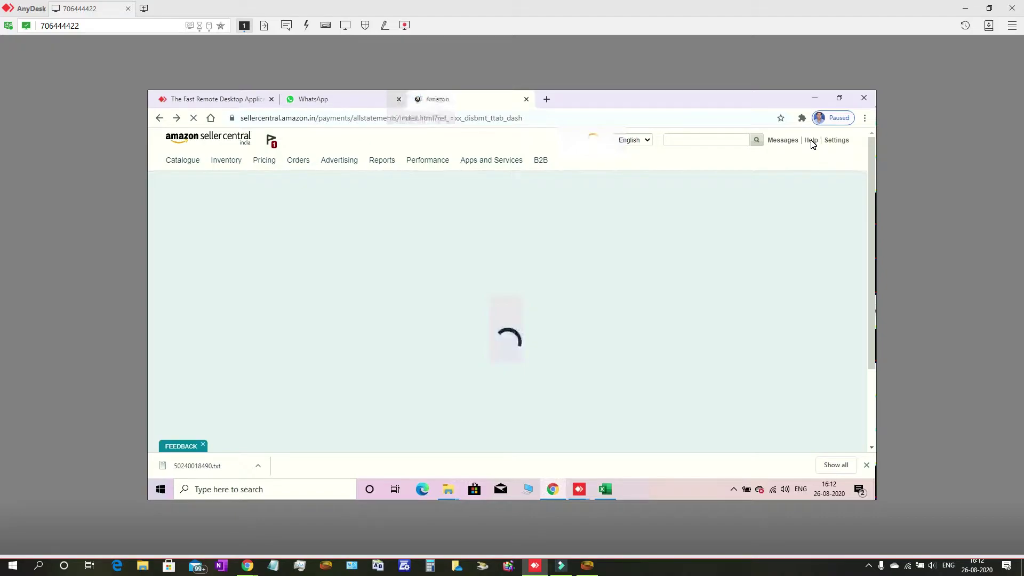
left_click(813, 144)
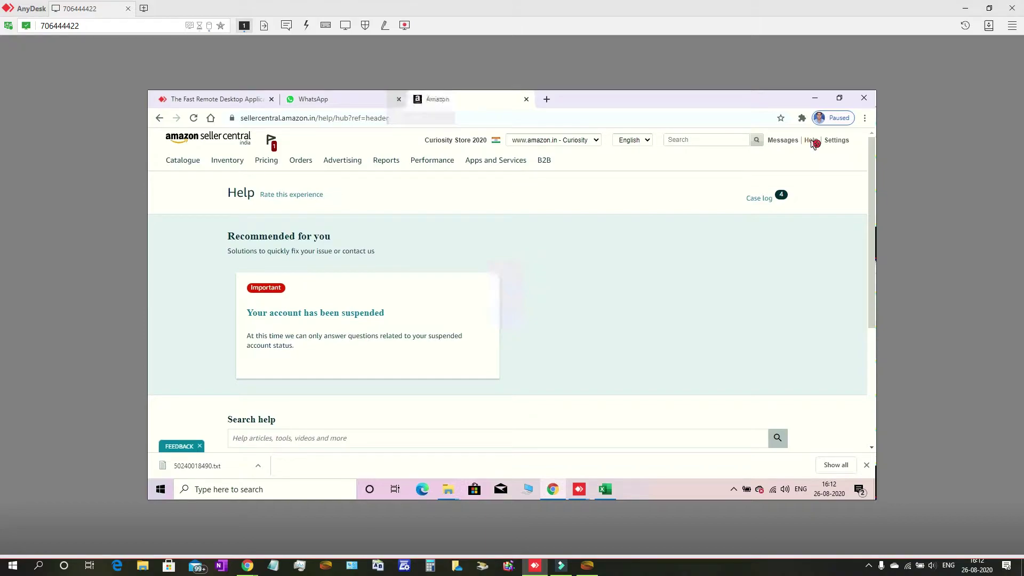
Reload the Help hub and scroll down to the Contact Us section
left_click(811, 140)
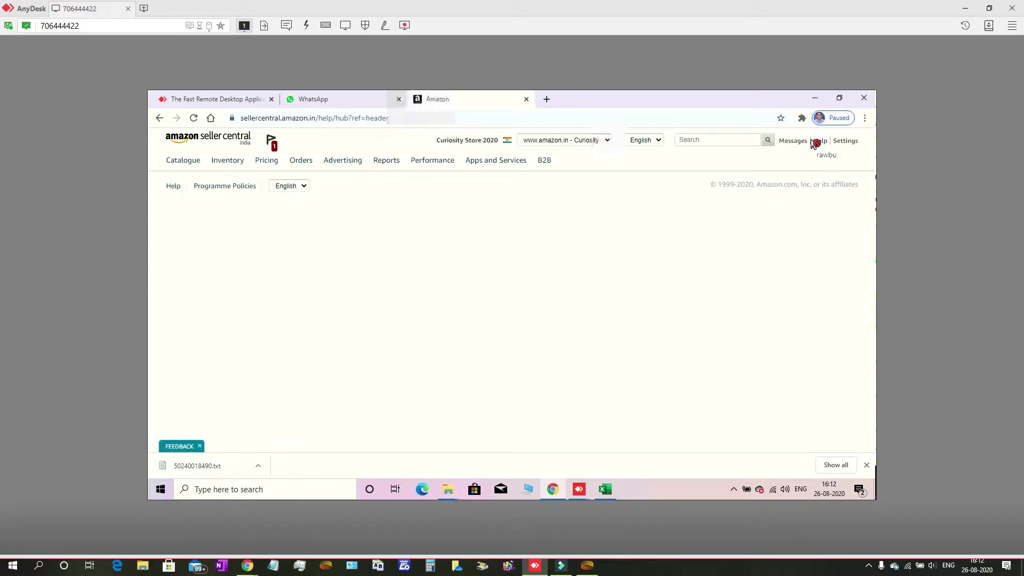
left_click(813, 143)
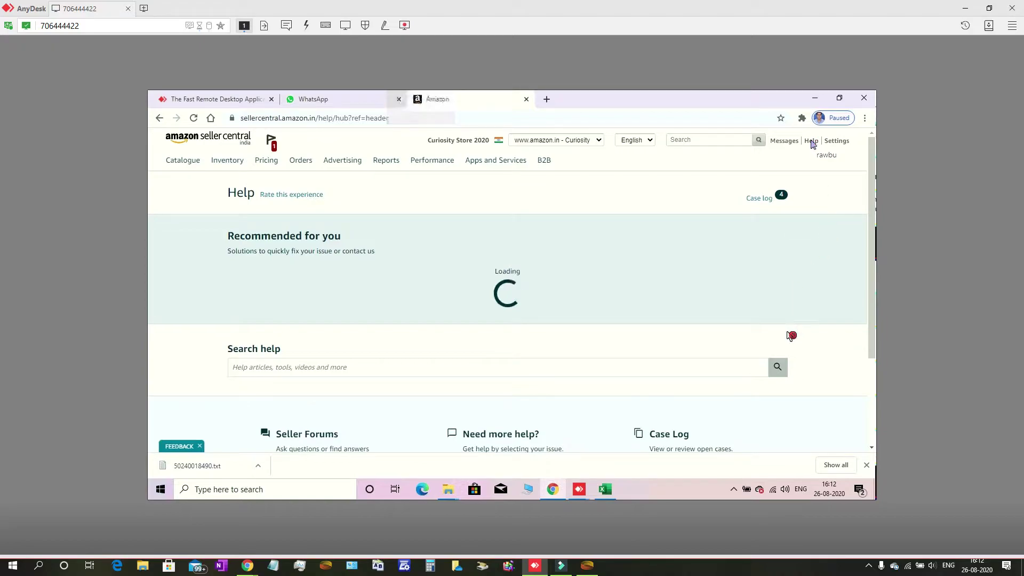
scroll(766, 354, "down", 1)
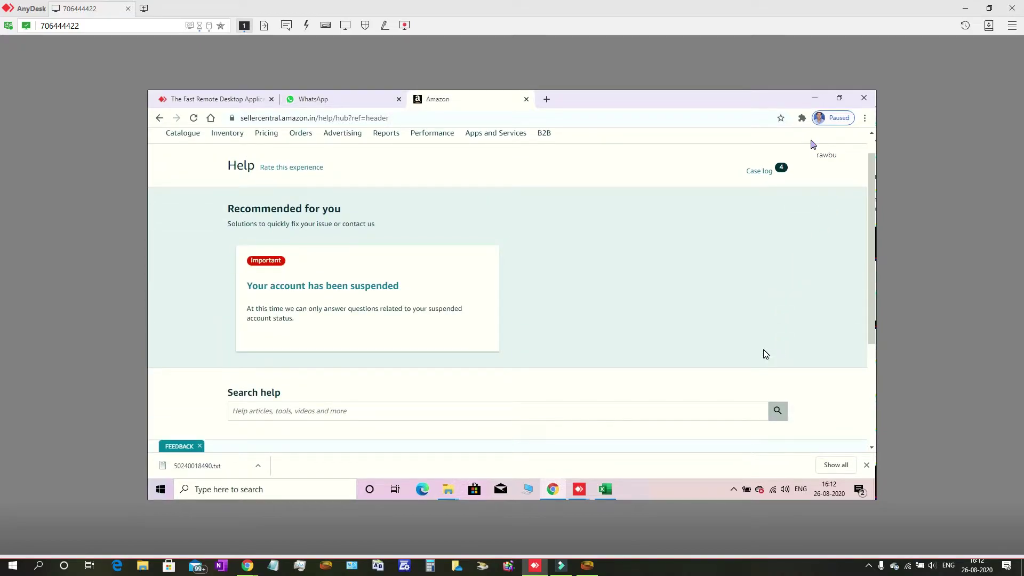
scroll(766, 354, "down", 3)
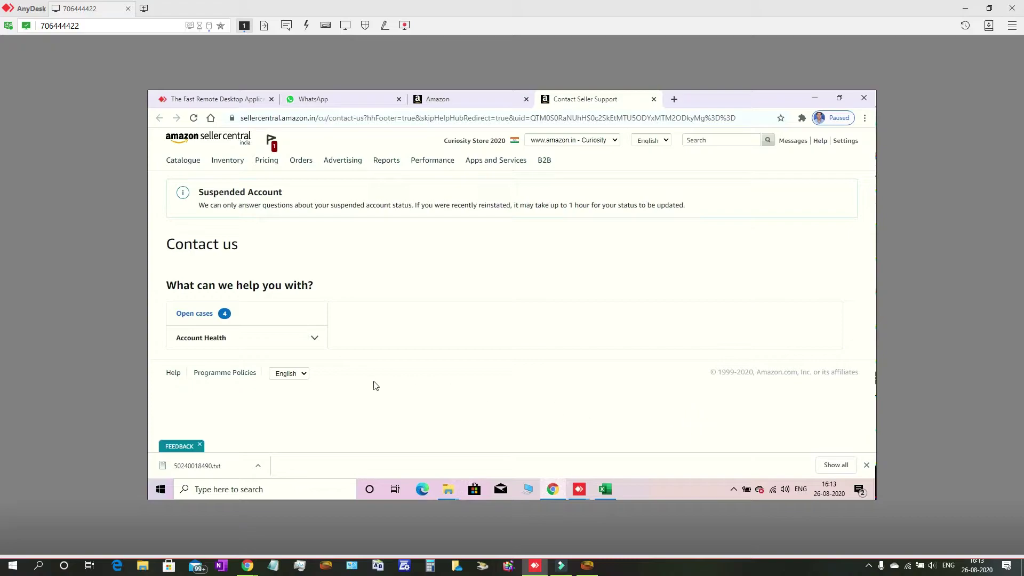
Open the Open cases link to view the Cases and Requests Log of 103 cases
left_click(194, 314)
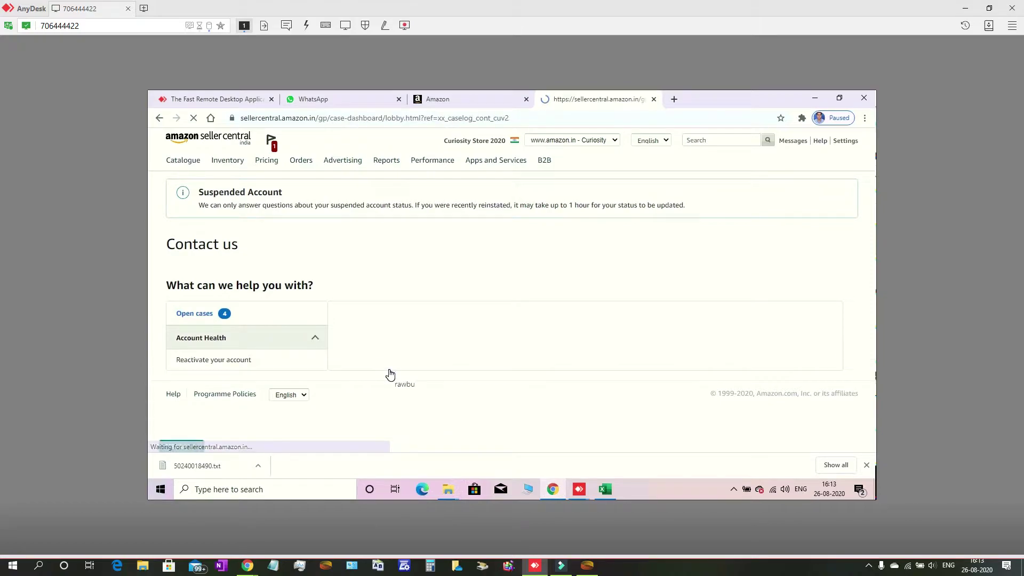
left_click(390, 373)
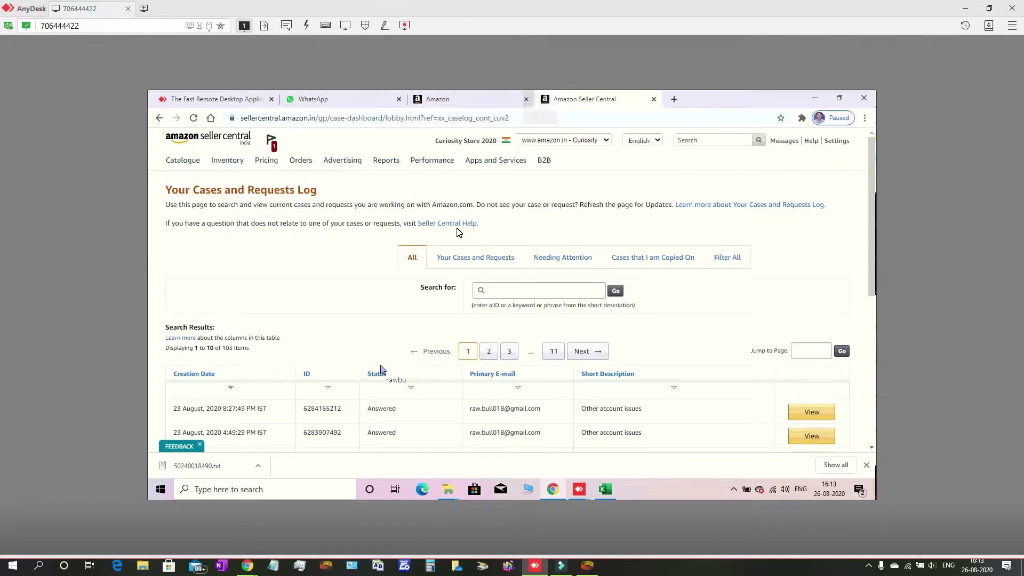
Show Seller Central's Merchant Picker of available stores, then start a blank Chrome tab
left_click(606, 141)
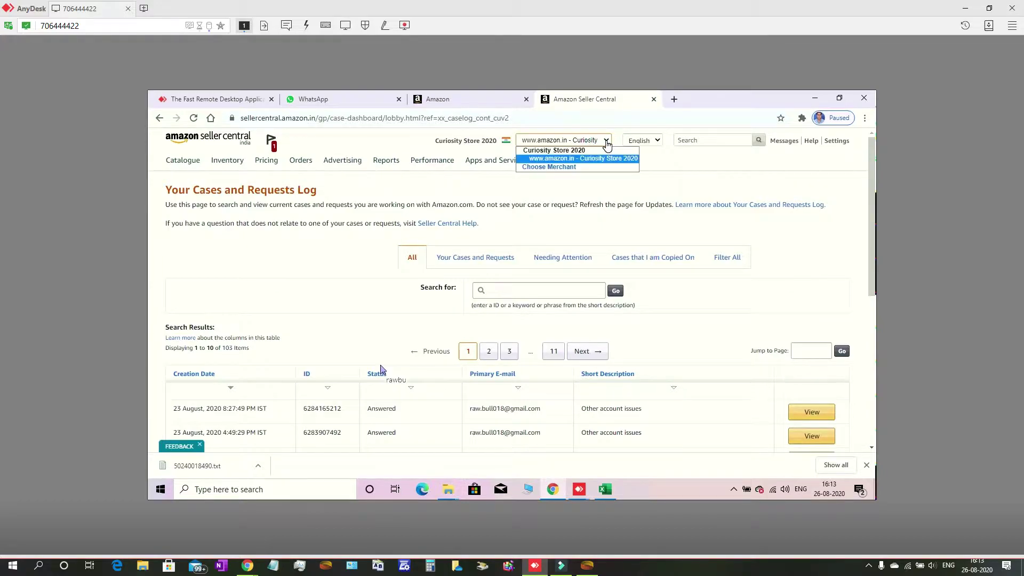
left_click(580, 170)
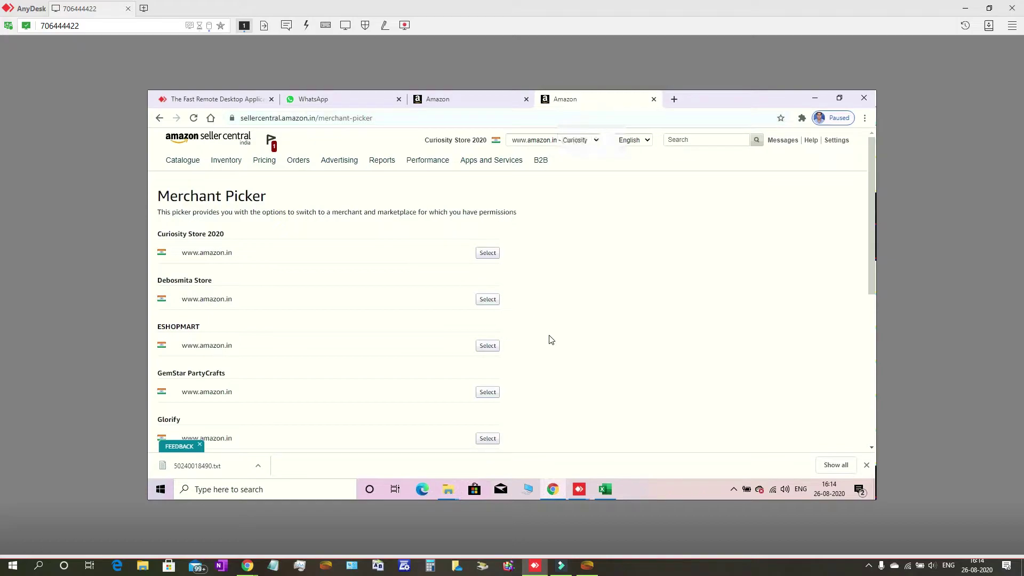
left_click(674, 99)
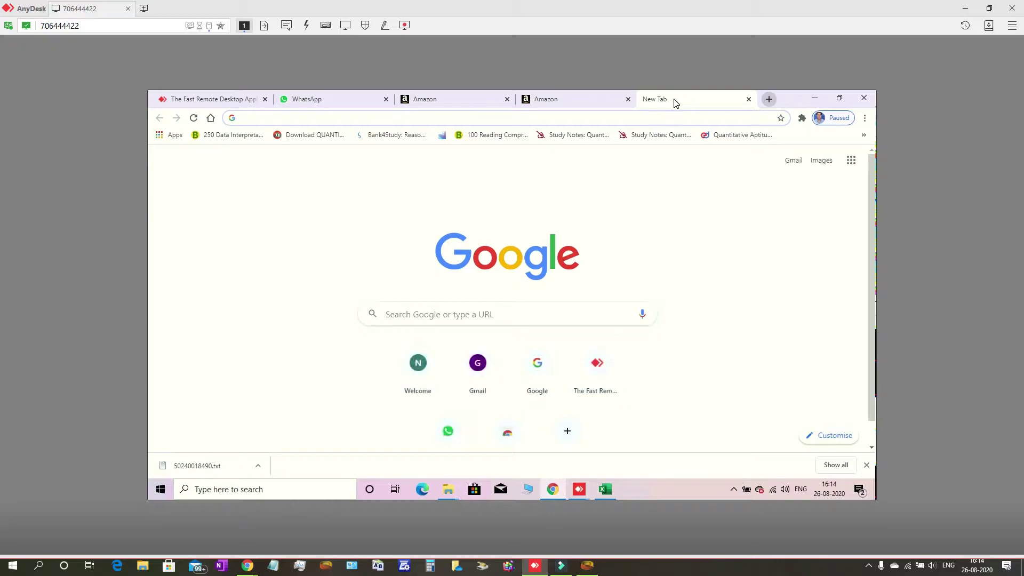
Load seller.flipkart.com in the new tab through the flipkart.seller address suggestion
type("f")
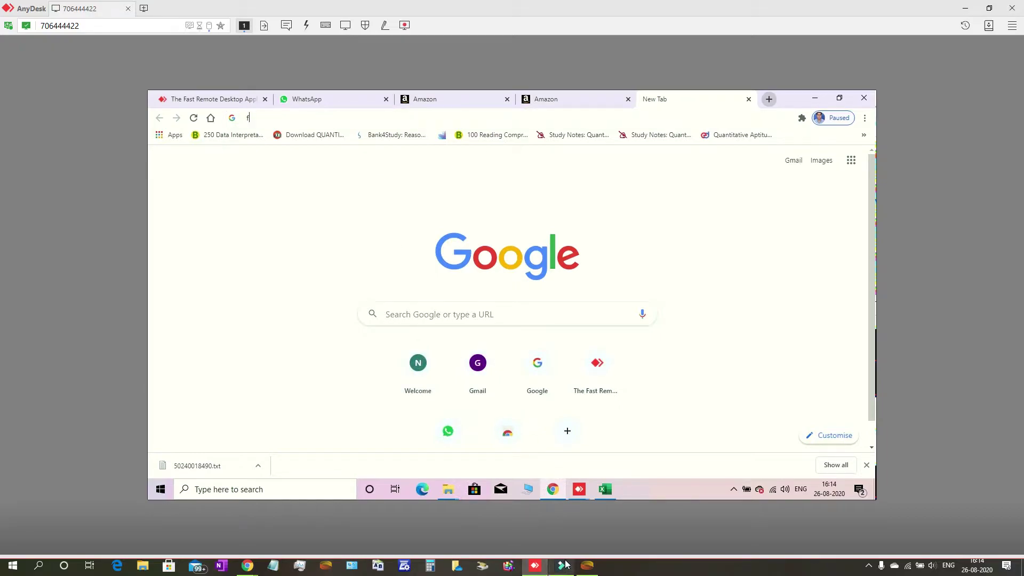
type("li")
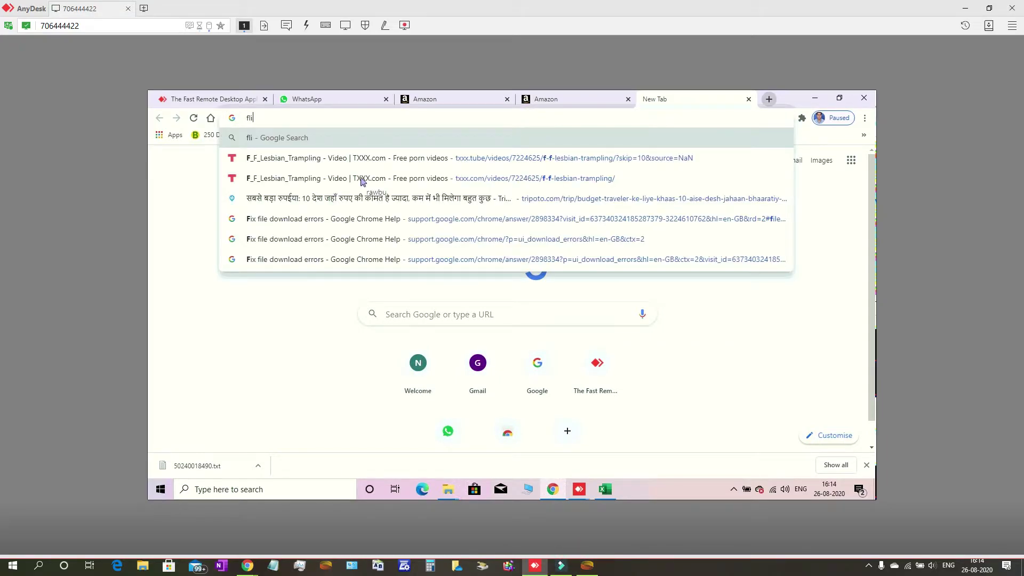
type("pk")
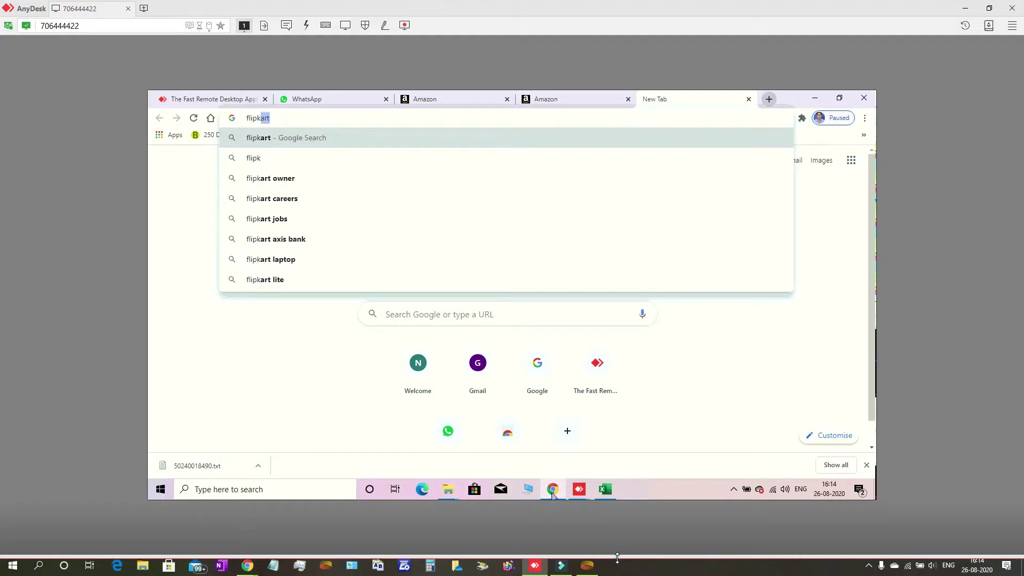
type("art")
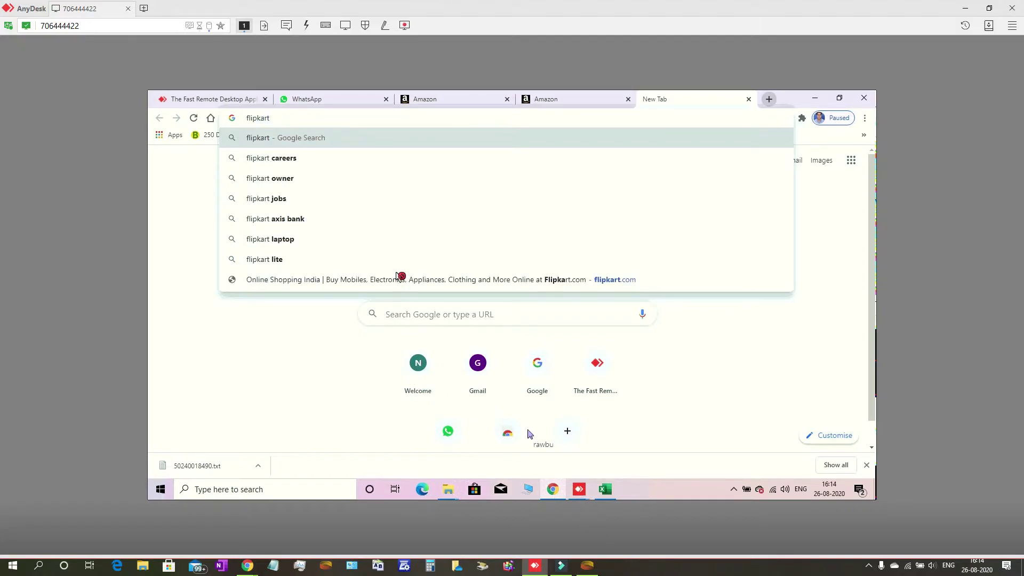
type(".")
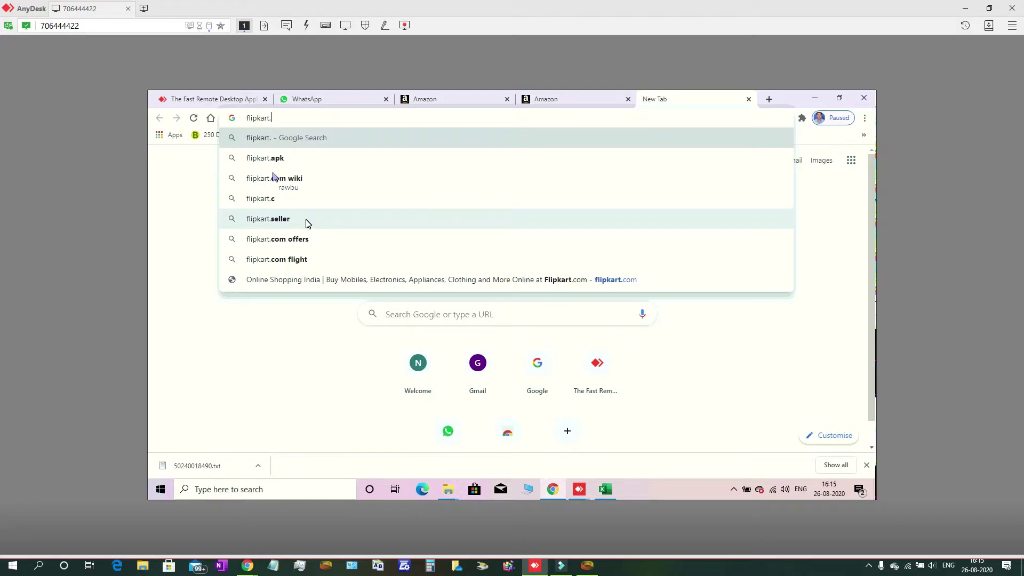
key("BackSpace")
key("BackSpace")
key("BackSpace")
key("BackSpace")
key("BackSpace")
key("BackSpace")
key("BackSpace")
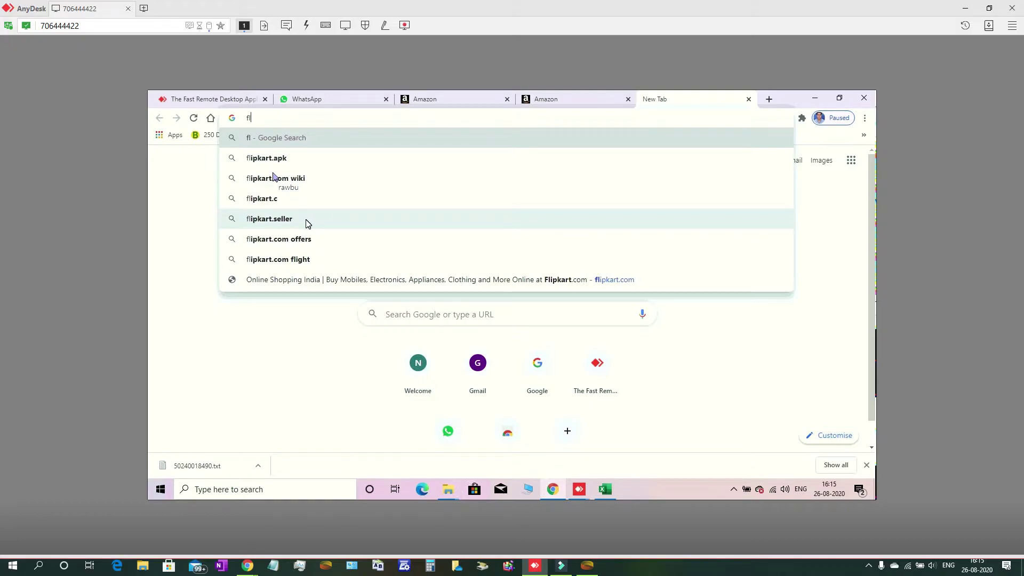
left_click(309, 223)
key("BackSpace")
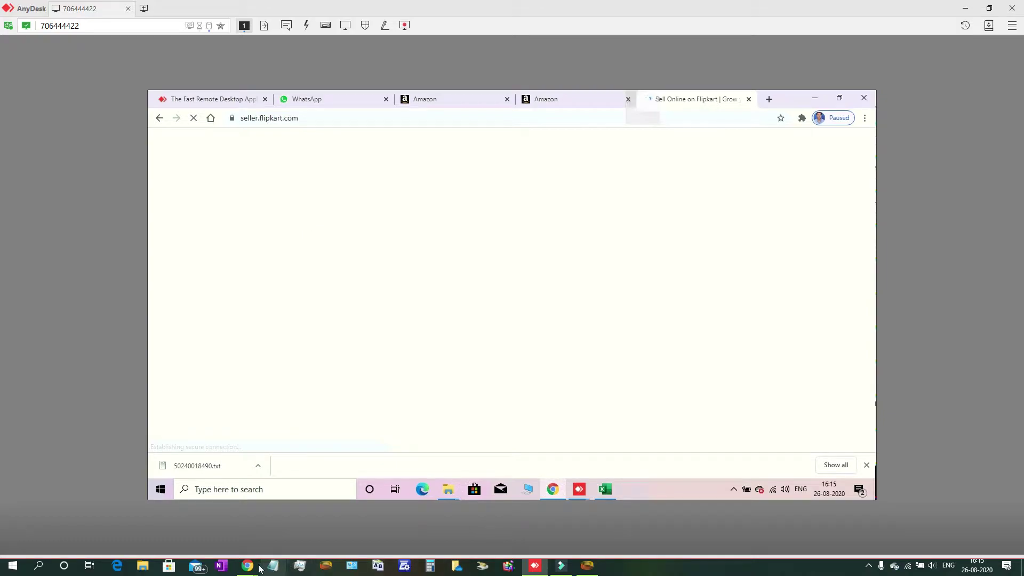
Switch from WhatsApp Web to Filmora and launch its screen recorder from the system tray
mouse_move(249, 568)
left_click(237, 520)
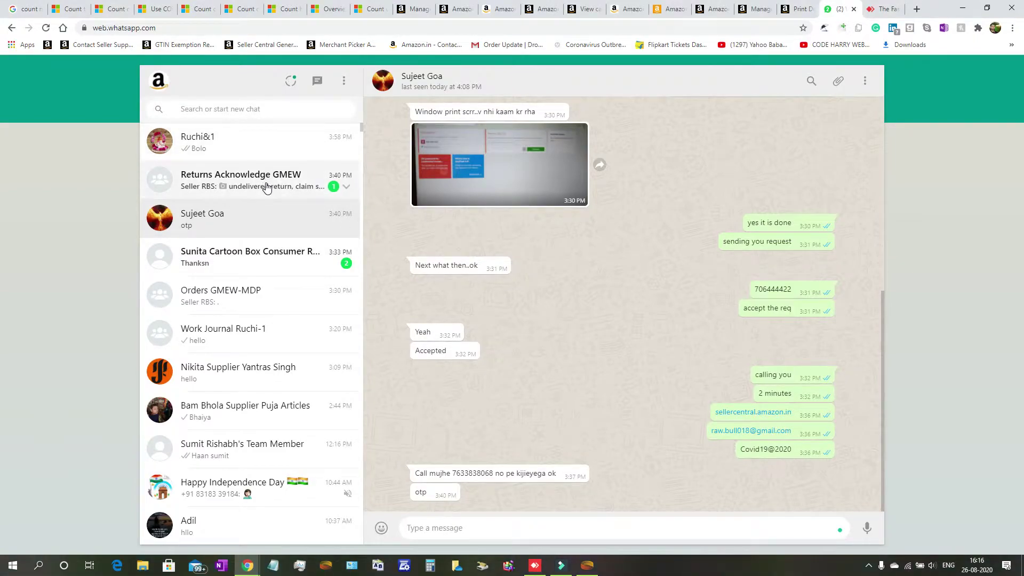
left_click(560, 565)
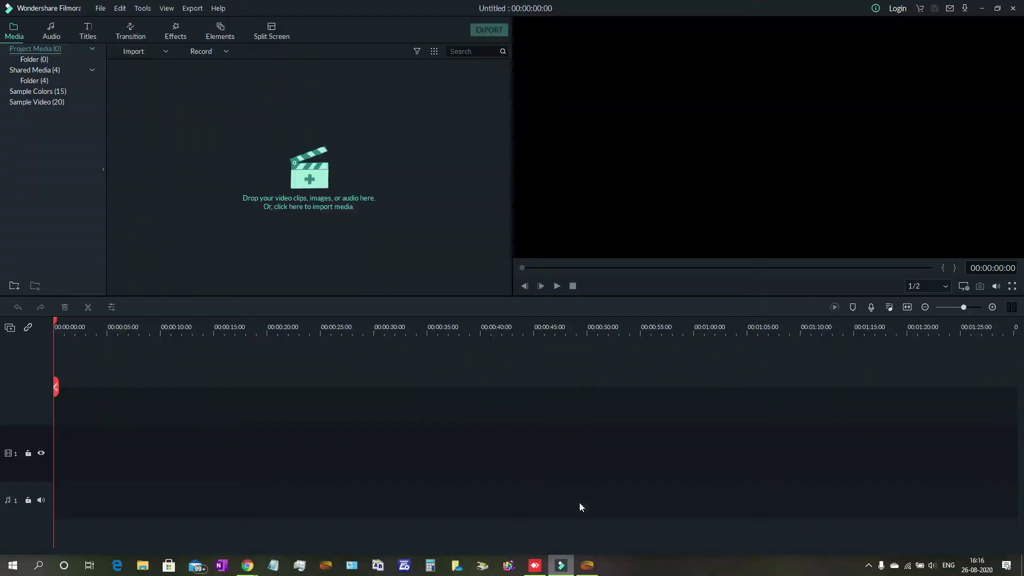
left_click(867, 567)
right_click(879, 544)
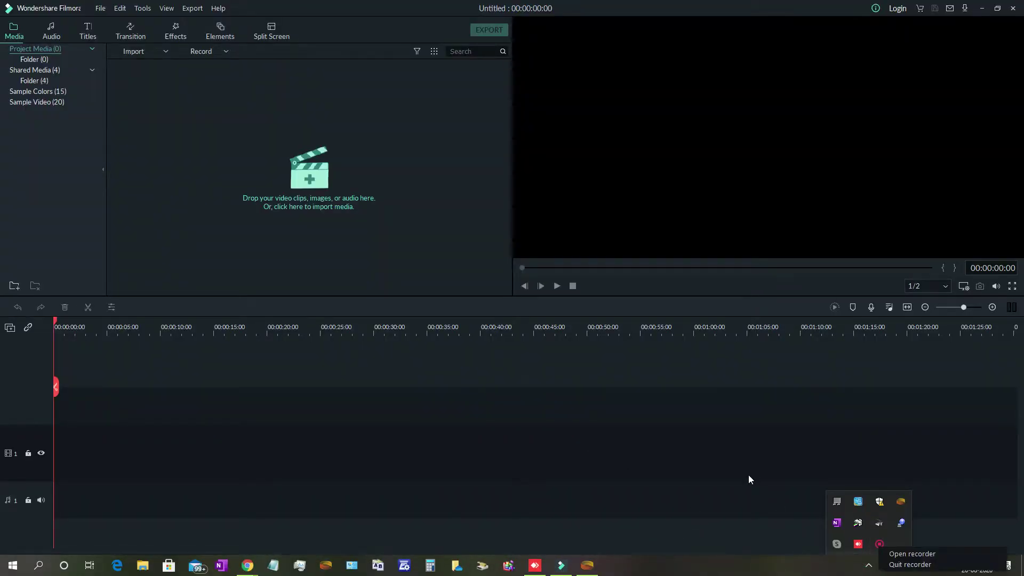
left_click(911, 554)
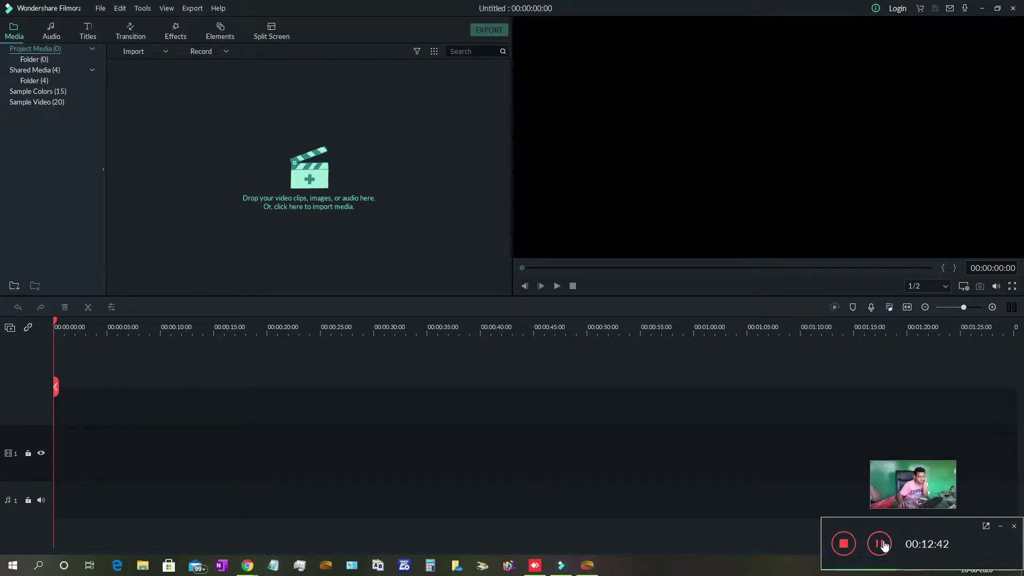
left_click(880, 544)
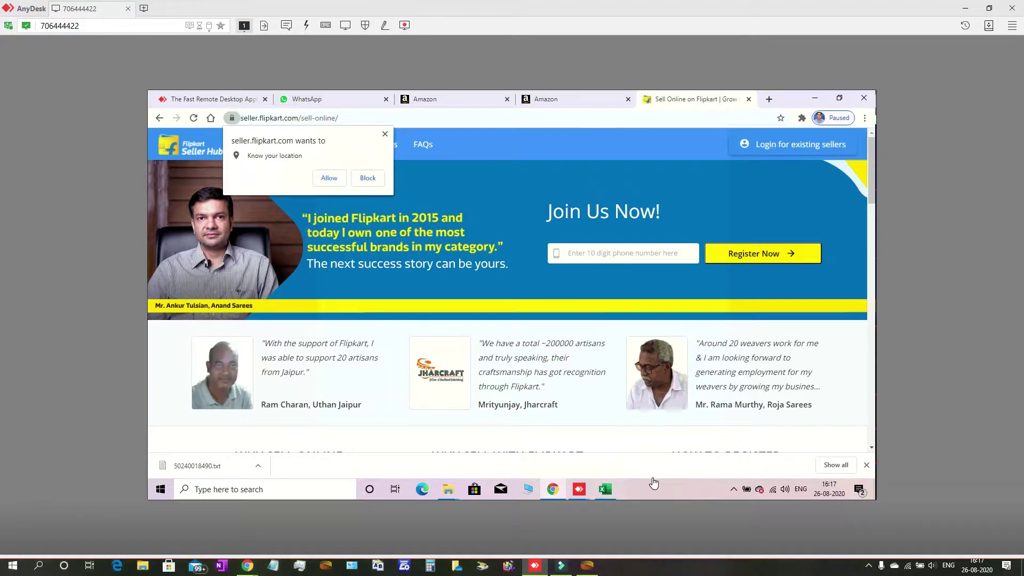
Reopen Filmora's screen recorder from the hidden tray icons
left_click(869, 565)
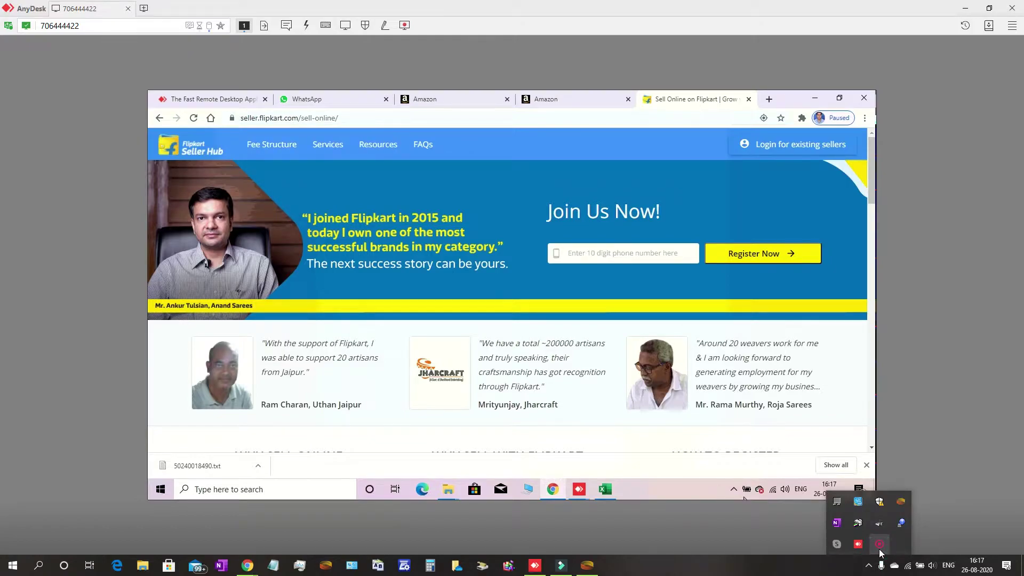
right_click(879, 548)
left_click(913, 556)
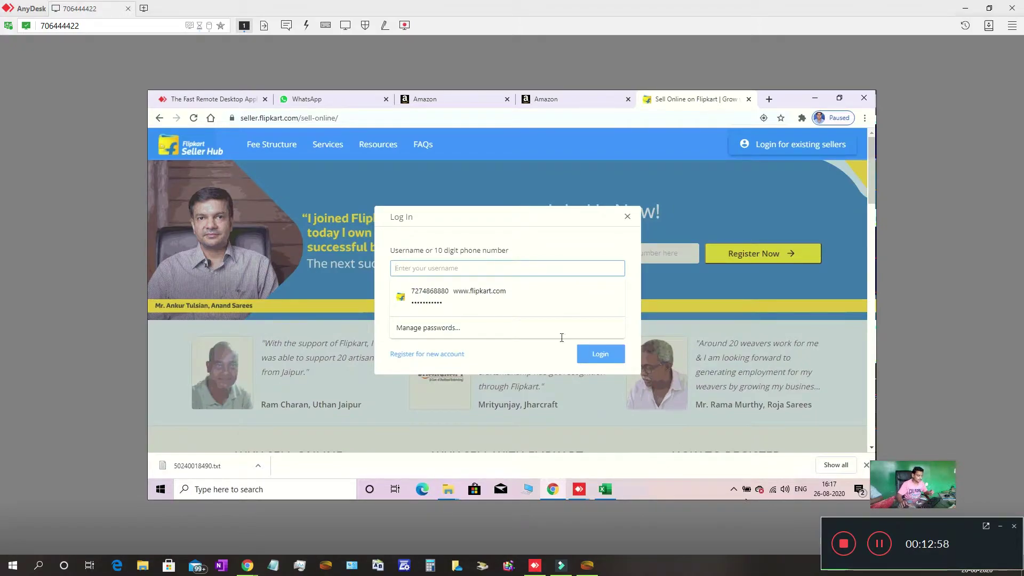
Enter the seller account's Gmail address as the username, correcting typos along the way
left_click(490, 274)
left_click(490, 272)
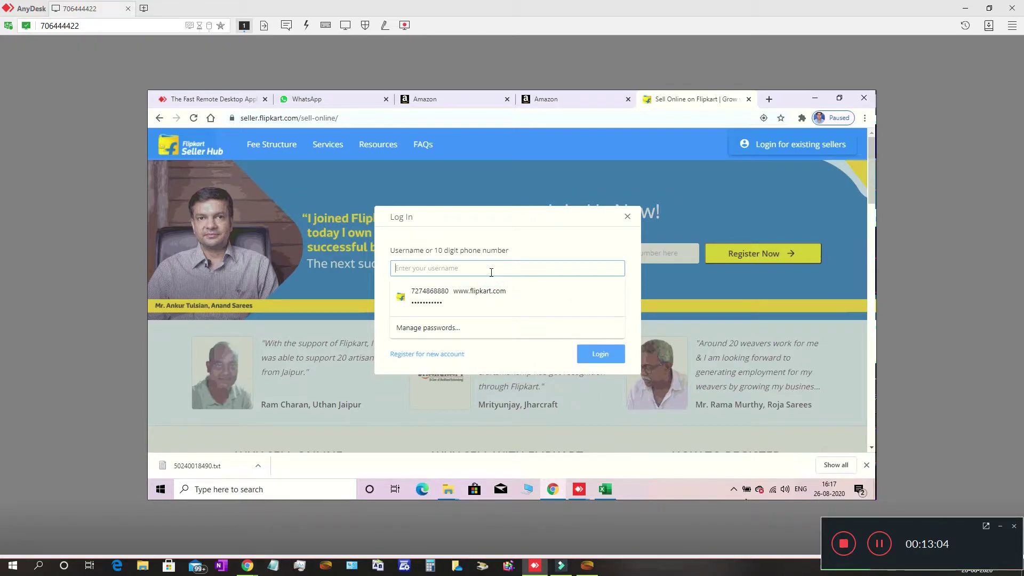
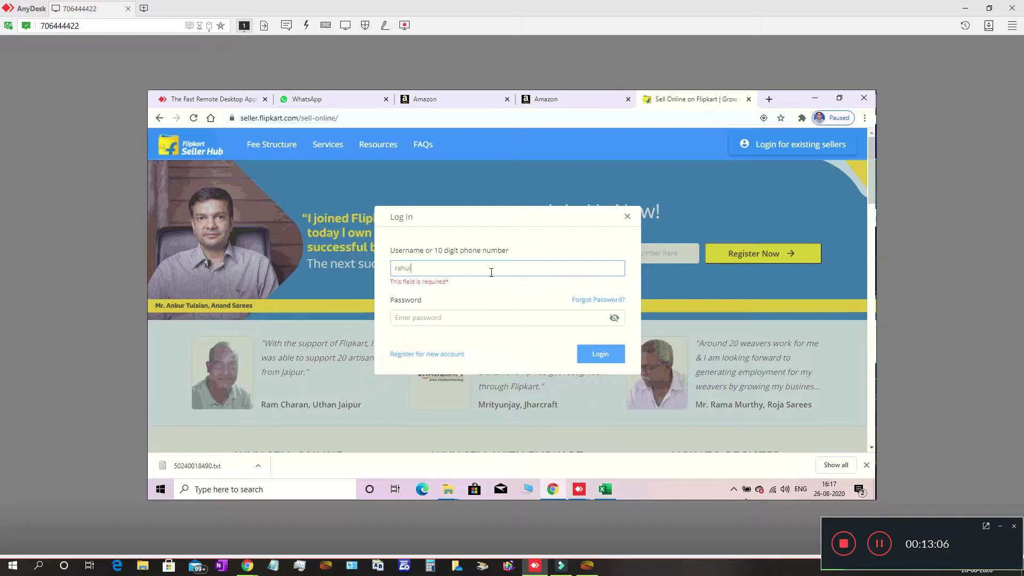
key("Left")
Move to the password field and type the account password
key("Tab")
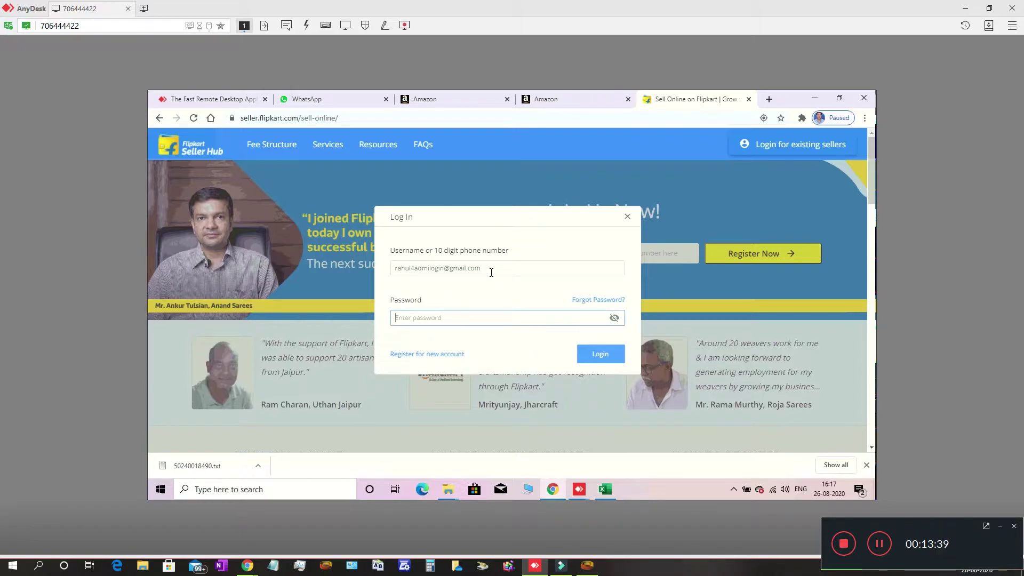
type("••••••")
key("BackSpace")
key("BackSpace")
key("BackSpace")
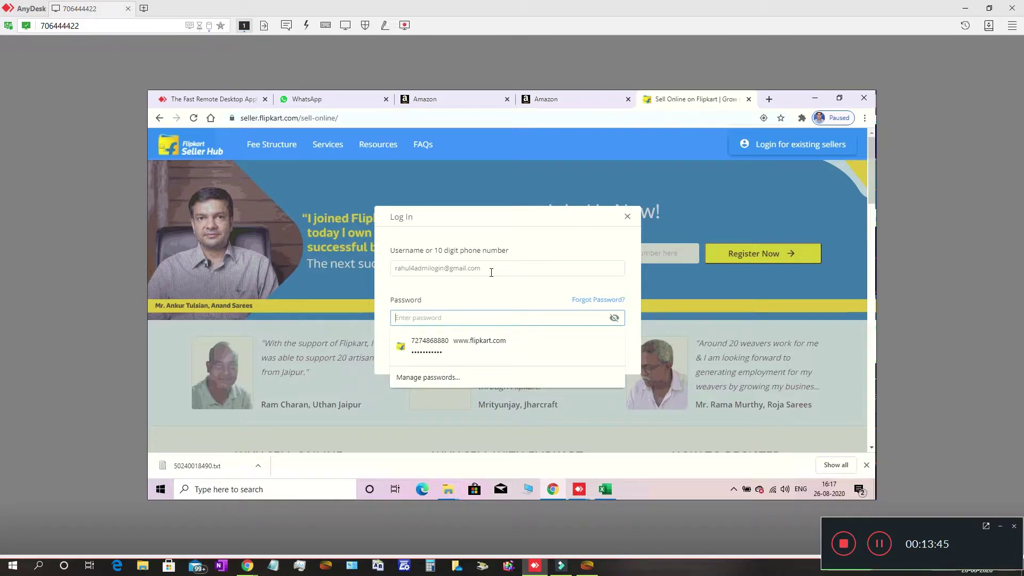
type("•")
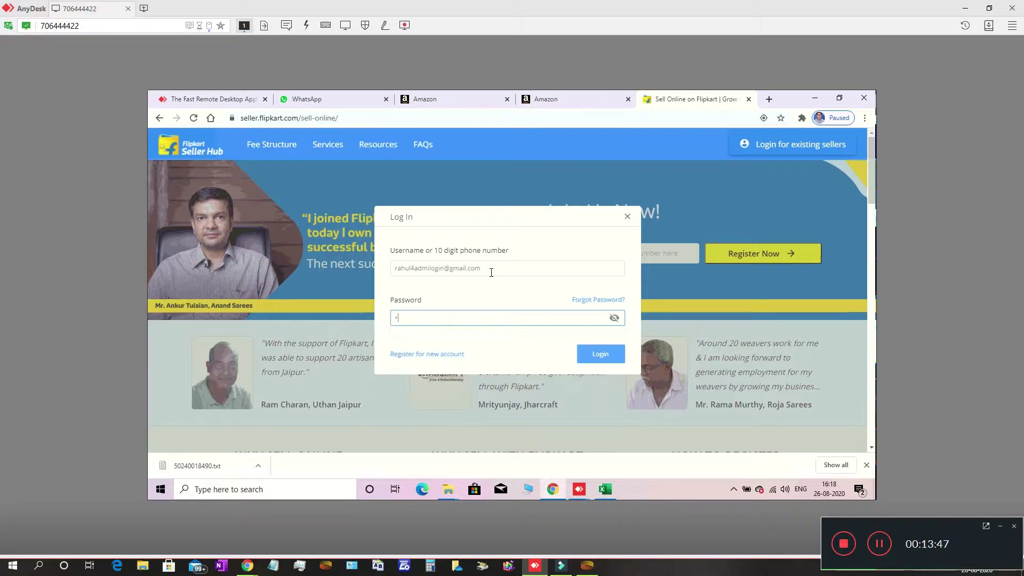
type("•")
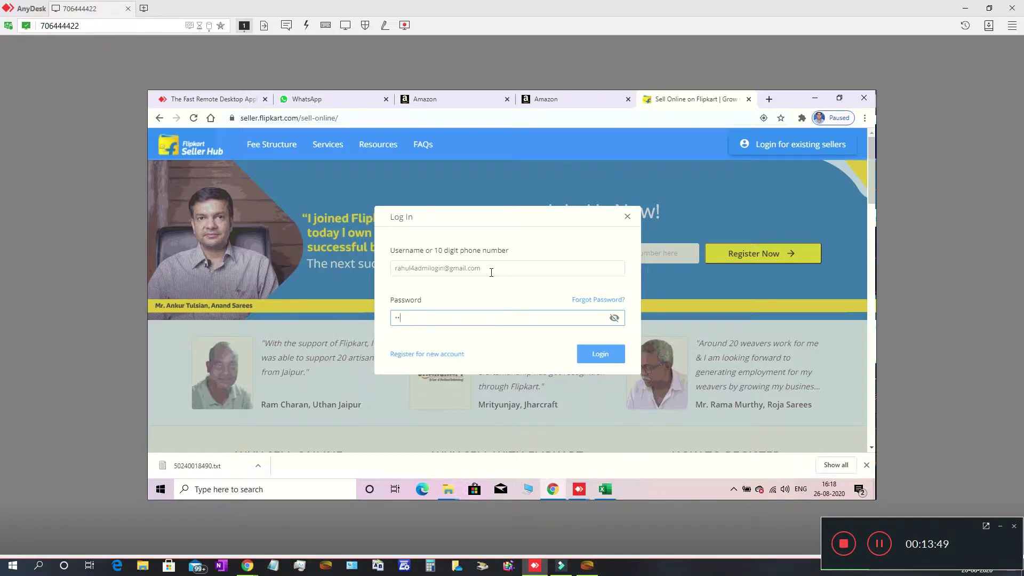
type("•••••••••")
left_click(597, 355)
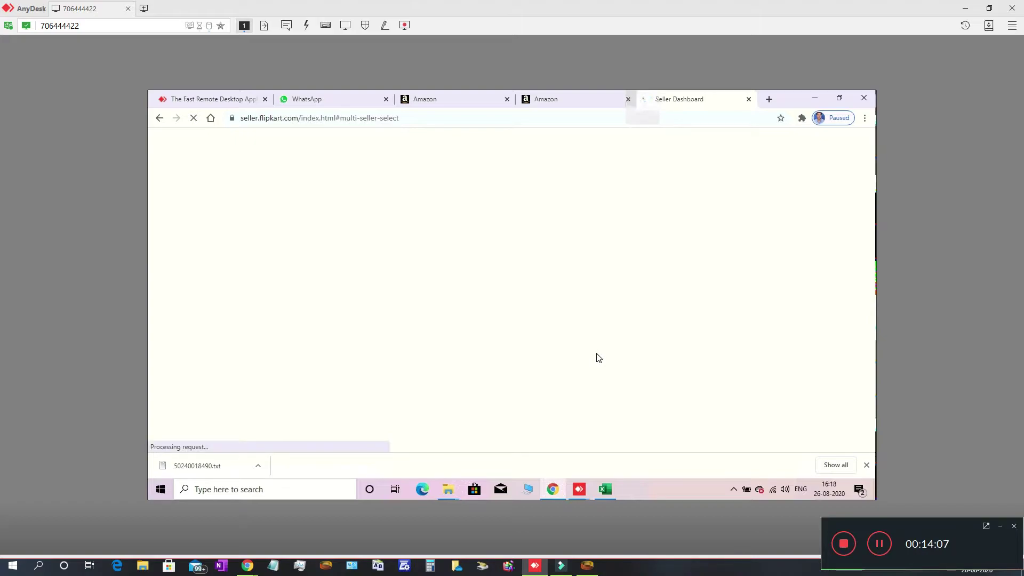
left_click(867, 466)
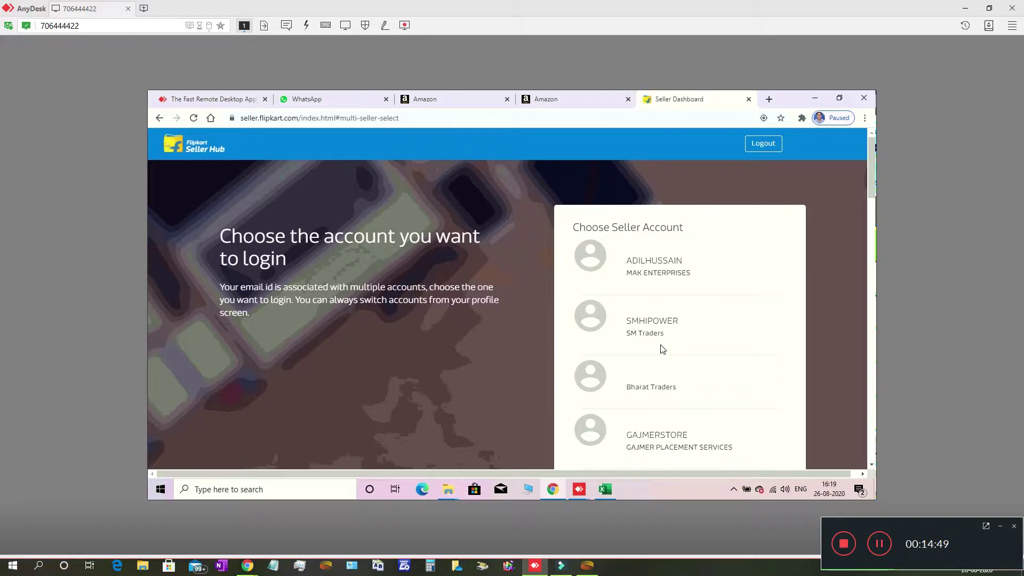
scroll(662, 349, "down", 7)
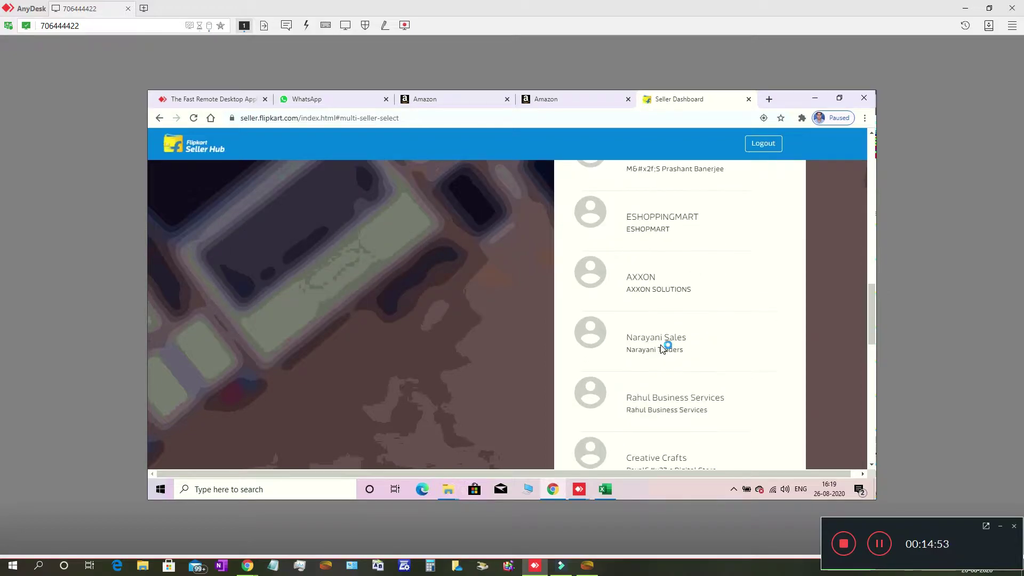
scroll(662, 349, "down", 2)
scroll(662, 349, "down", 5)
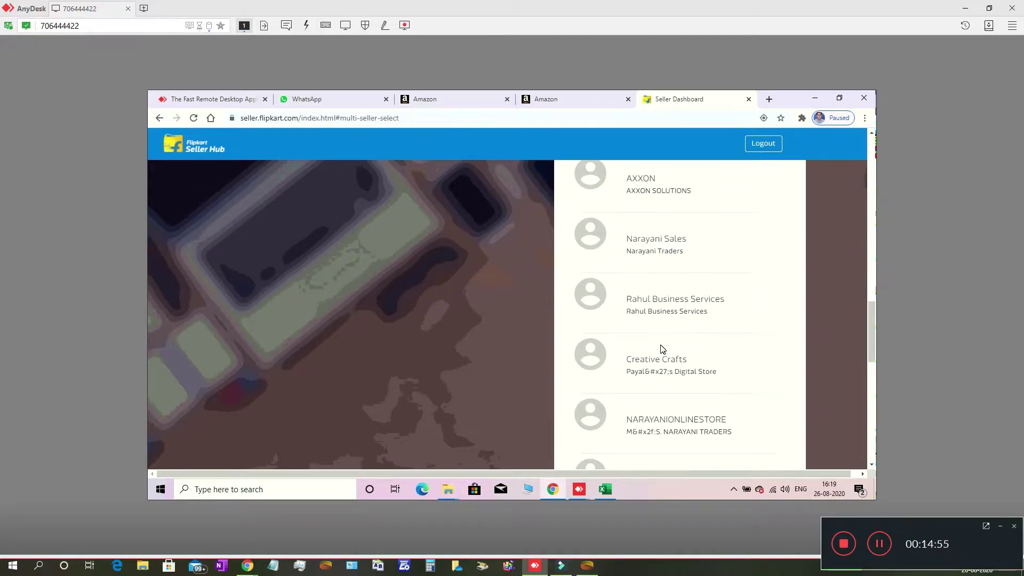
scroll(662, 349, "down", 3)
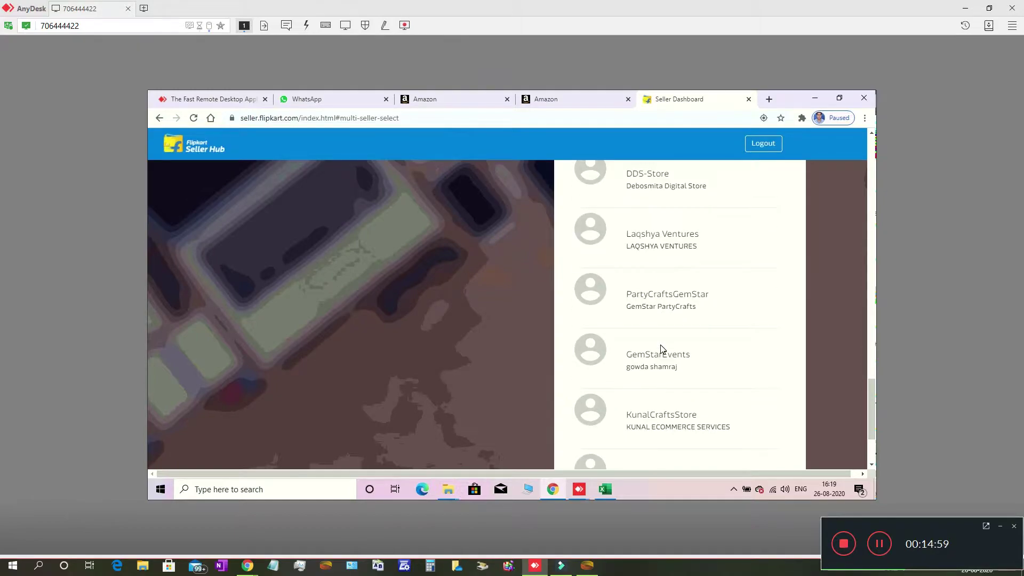
scroll(661, 348, "down", 2)
scroll(663, 349, "up", 2)
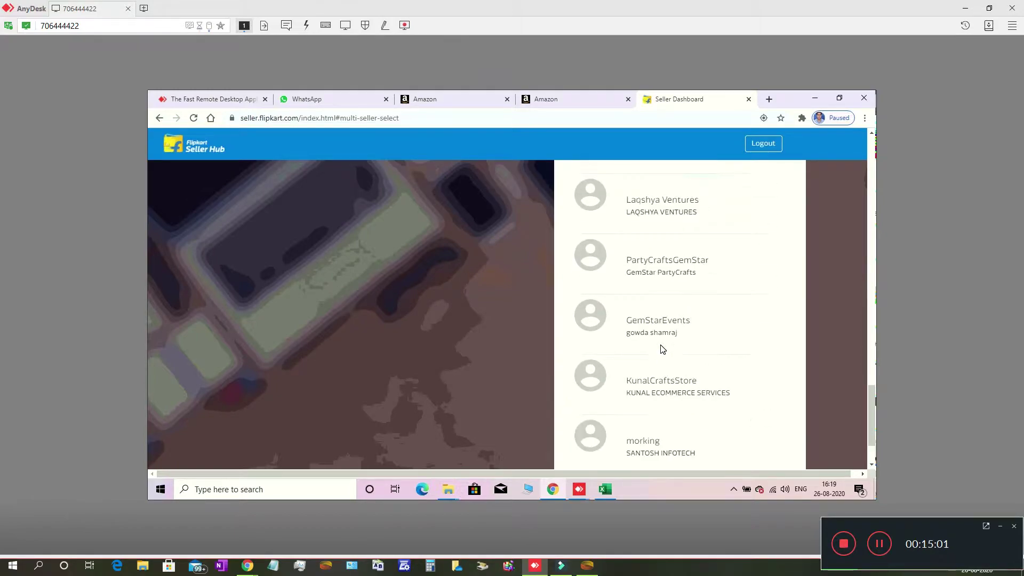
scroll(662, 350, "up", 4)
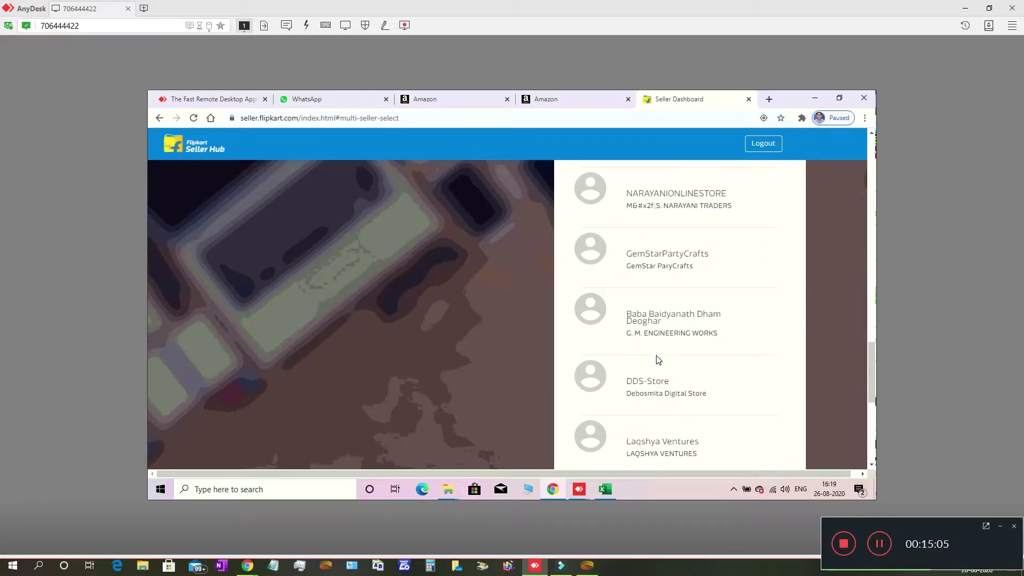
scroll(723, 415, "up", 1)
scroll(725, 414, "up", 2)
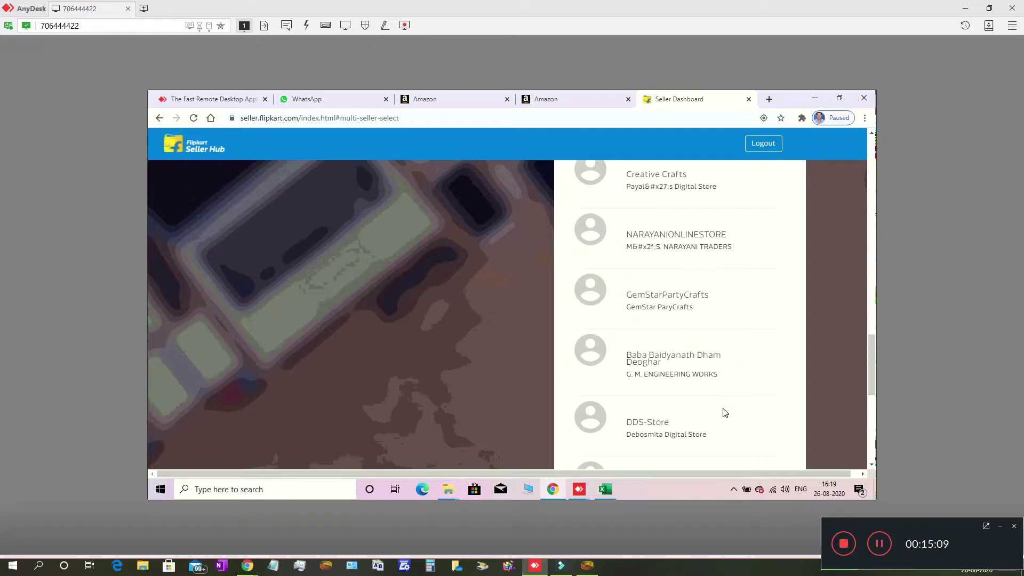
scroll(725, 412, "up", 5)
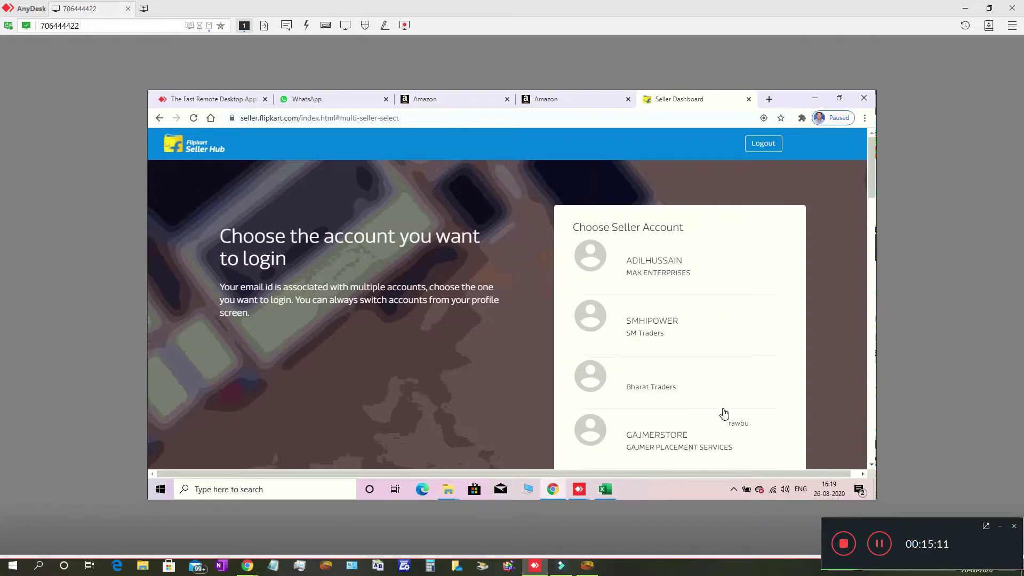
scroll(724, 413, "down", 5)
scroll(725, 413, "down", 4)
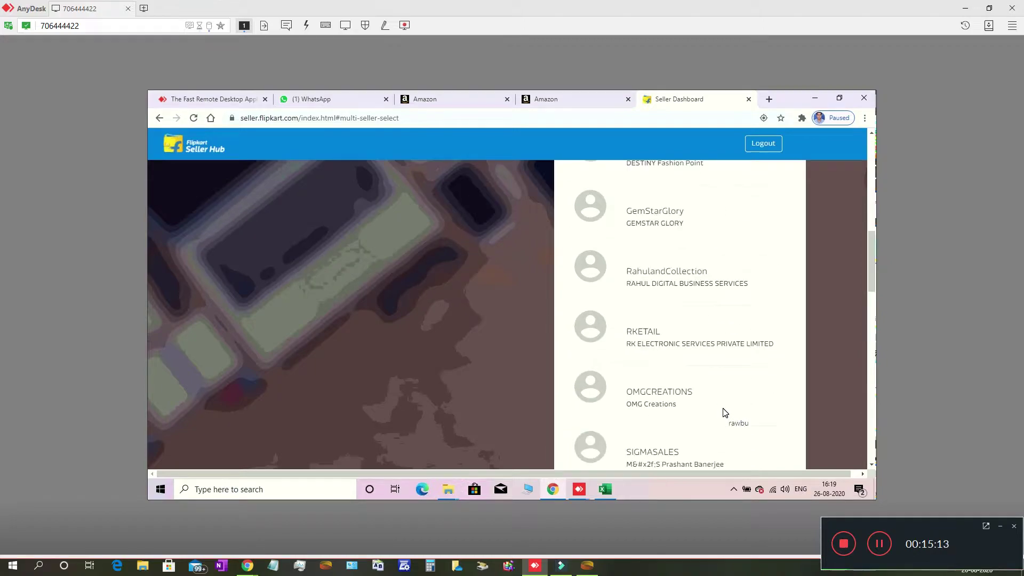
scroll(725, 413, "down", 8)
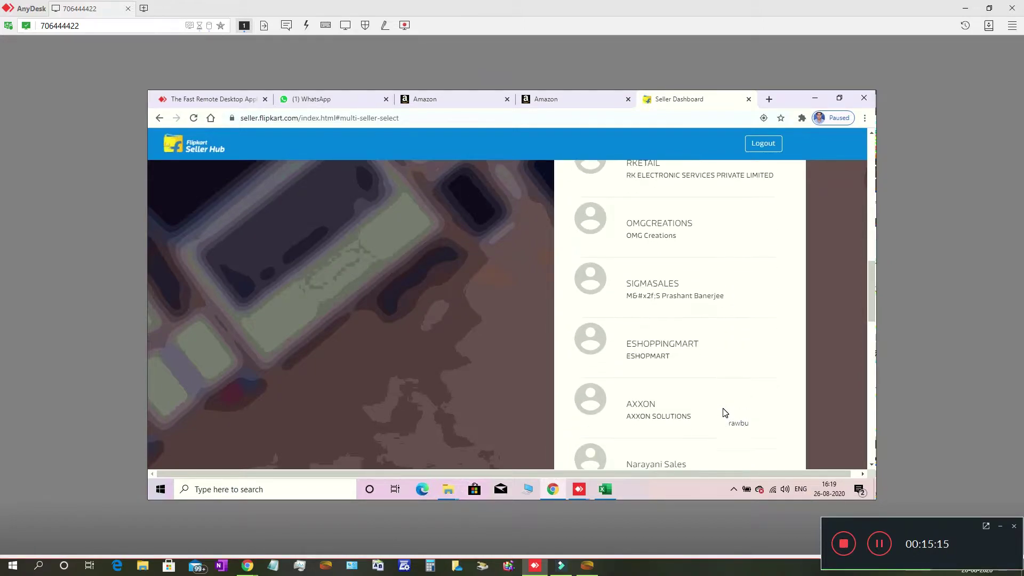
scroll(724, 413, "down", 3)
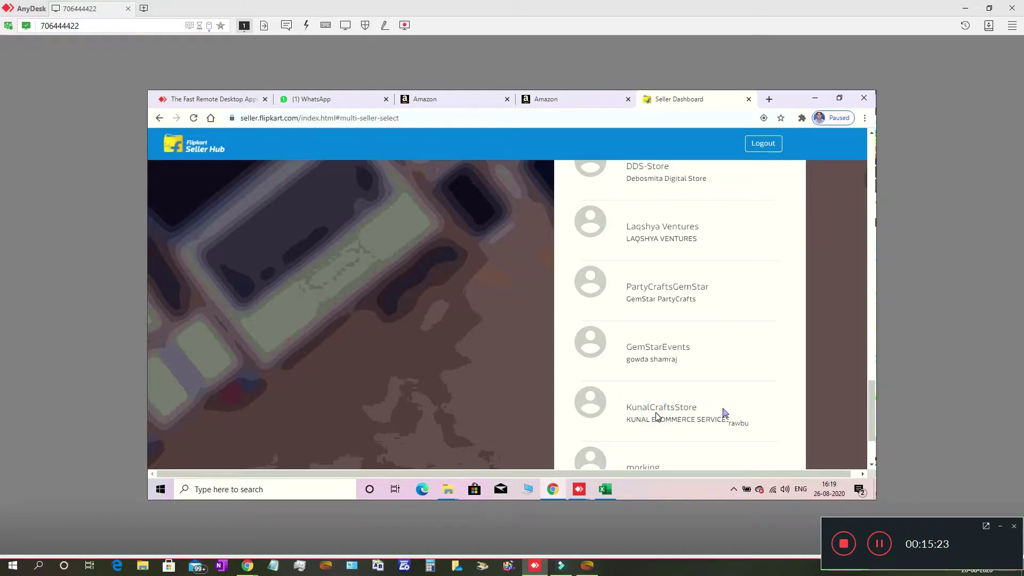
scroll(656, 416, "down", 2)
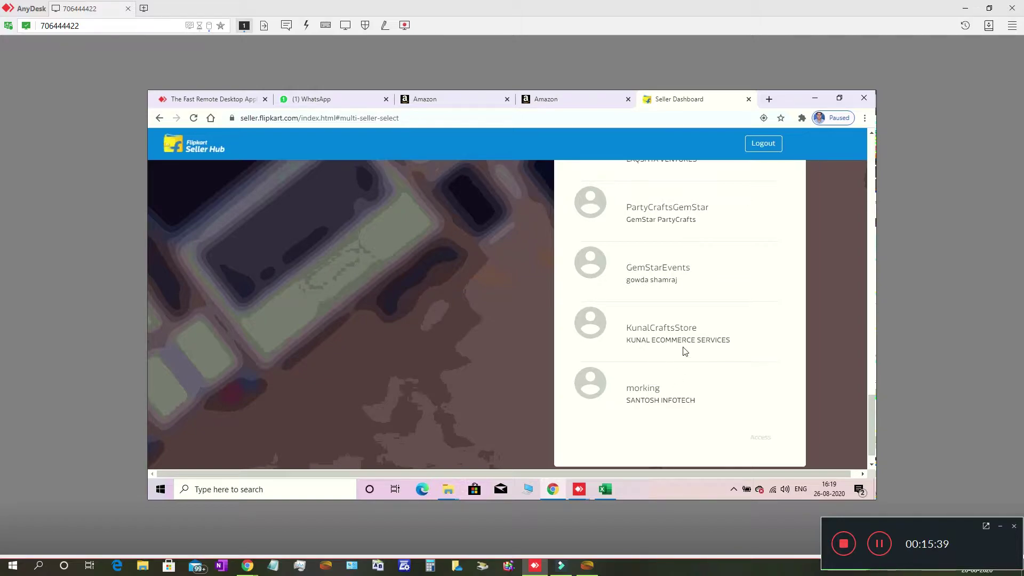
Select the KunalCraftsStore seller account and enter it with Access
left_click(625, 331)
left_click(662, 334)
left_click(669, 339)
scroll(784, 427, "down", 1)
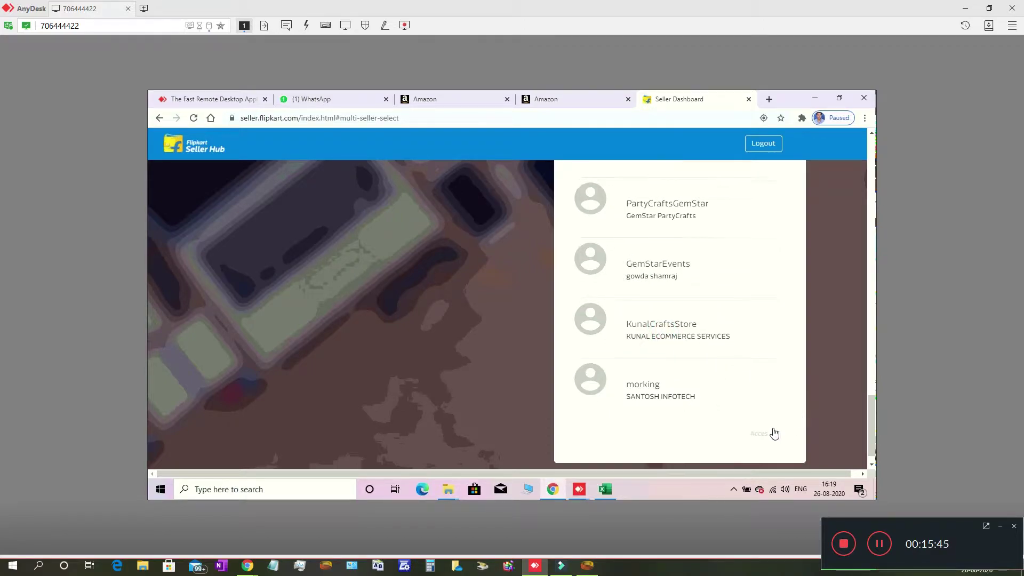
left_click(656, 318)
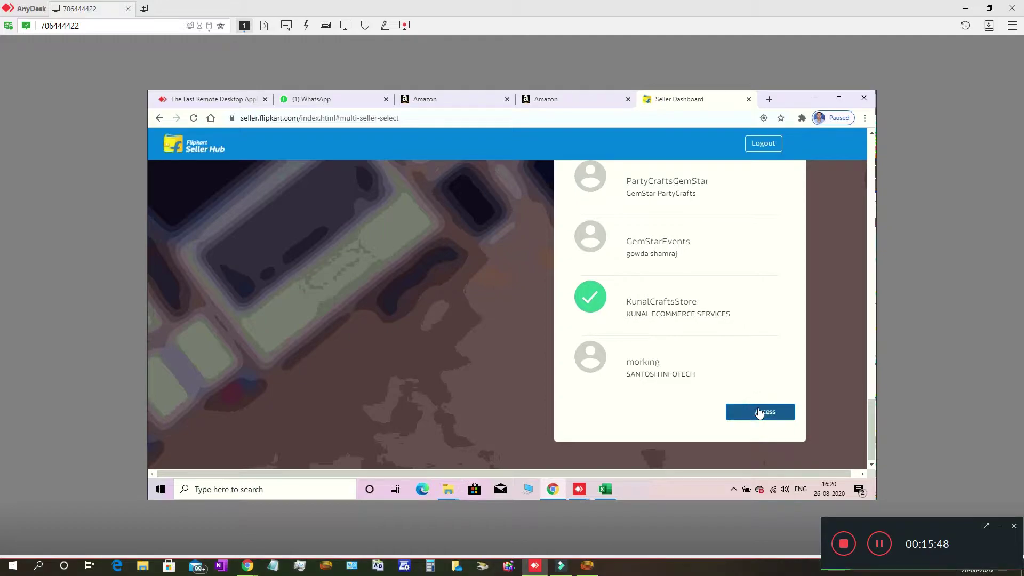
left_click(759, 414)
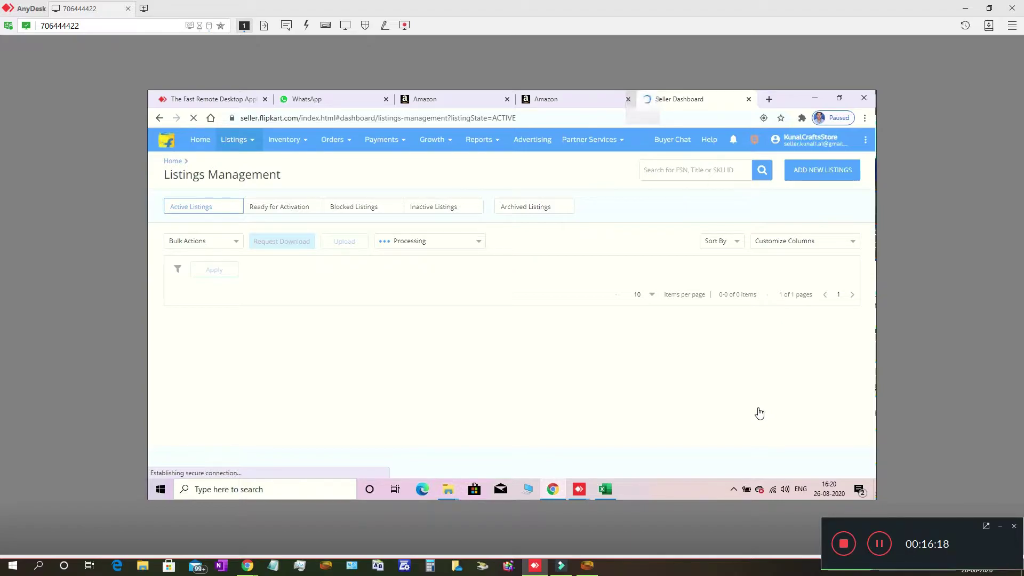
Open Payments Overview from the Payments menu to see next and outstanding payments
left_click(383, 140)
left_click(400, 164)
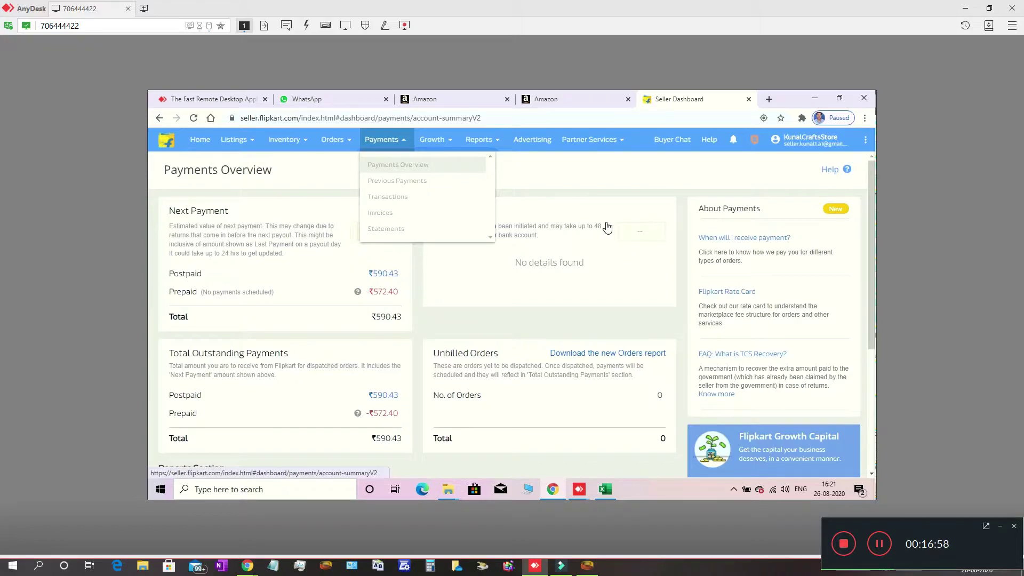
left_click(507, 326)
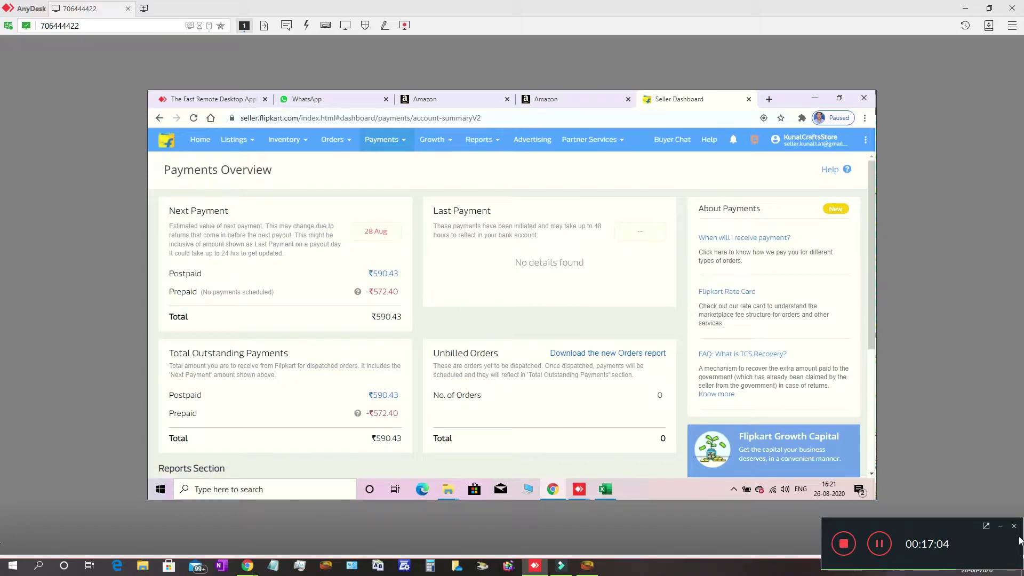
left_click(1000, 526)
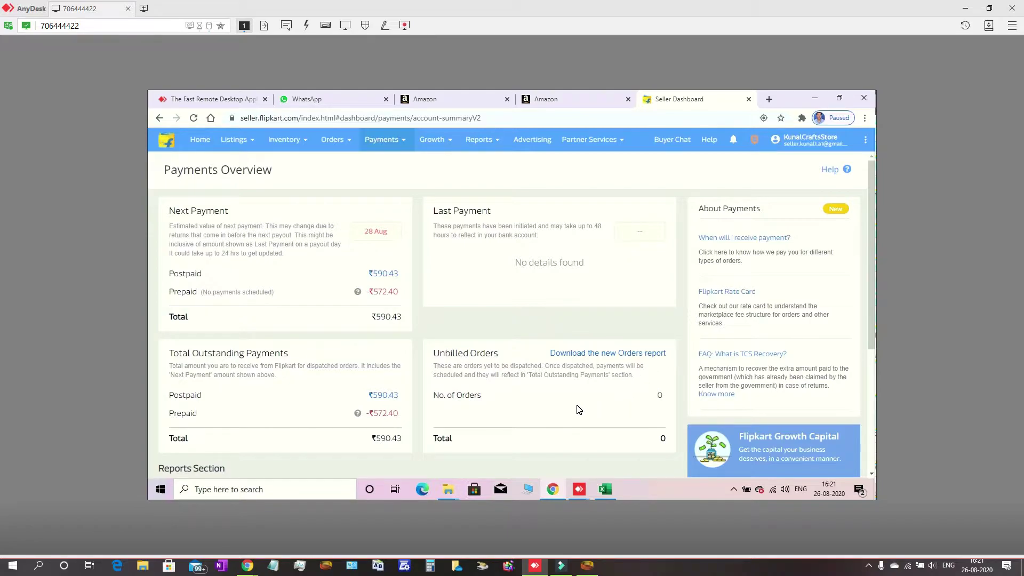
scroll(579, 409, "down", 2)
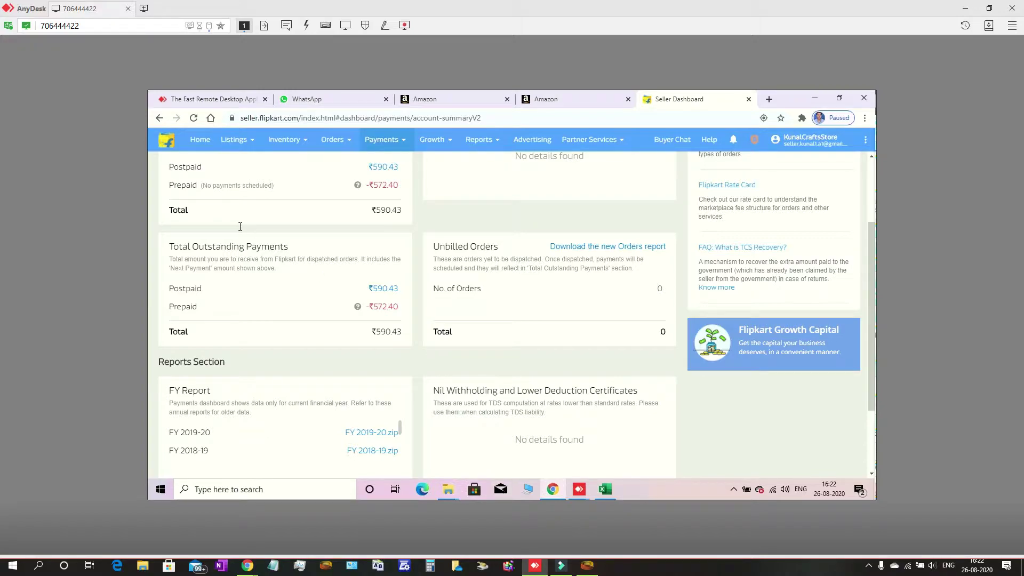
scroll(239, 229, "up", 2)
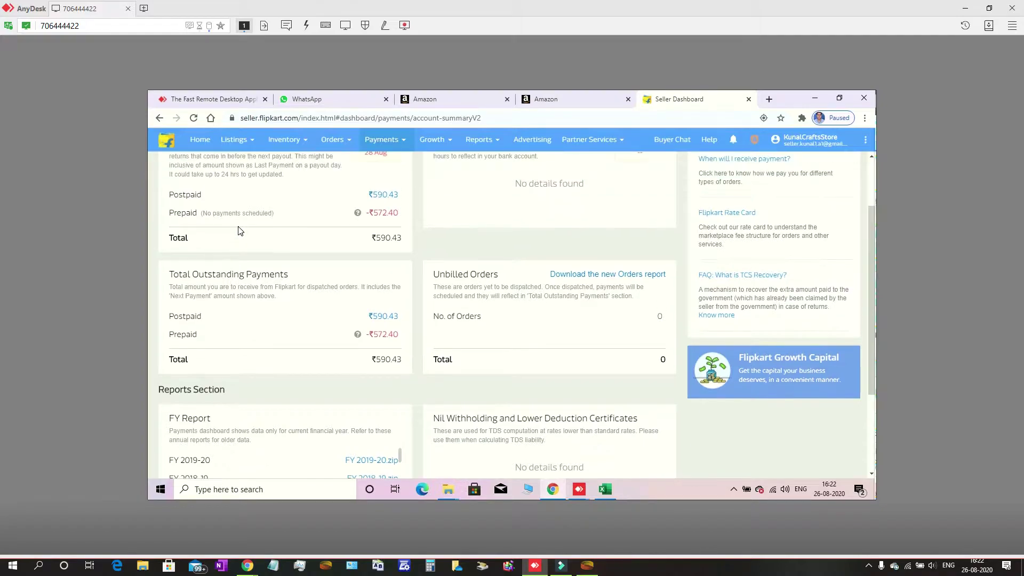
scroll(239, 231, "up", 3)
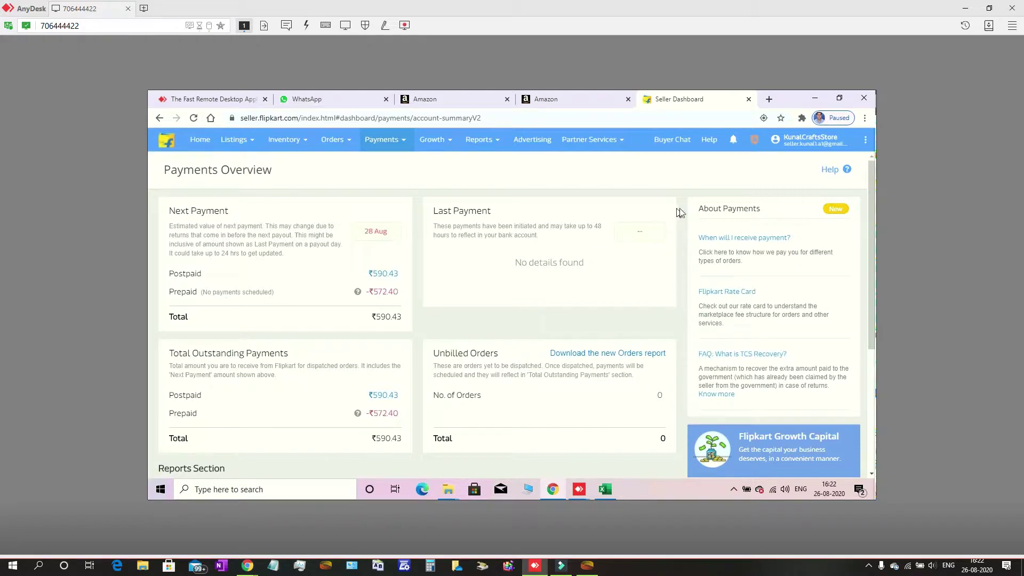
Go to Contact Seller Support, skip the tour, and scroll to the Orders & Delivery categories
left_click(864, 142)
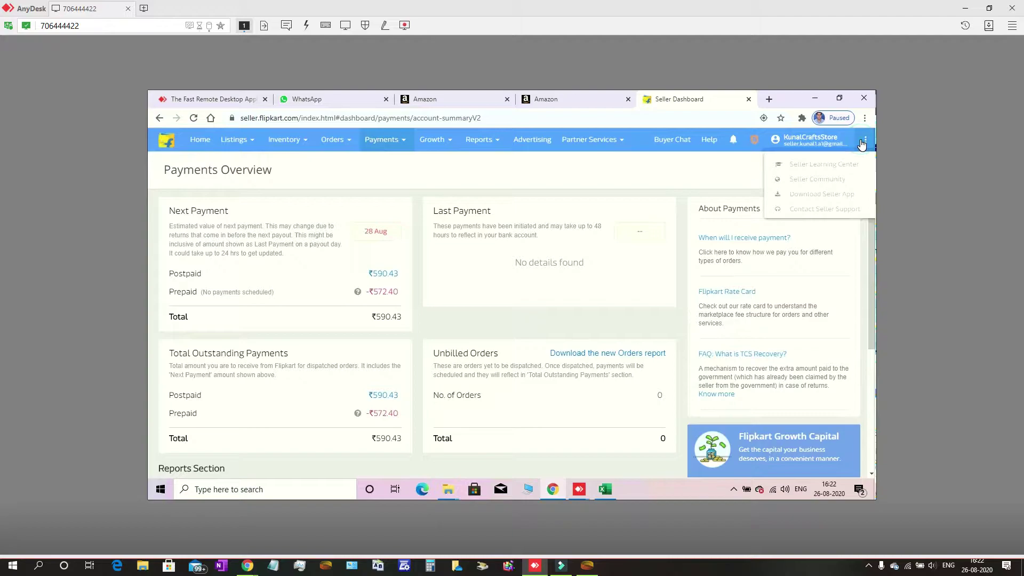
left_click(862, 143)
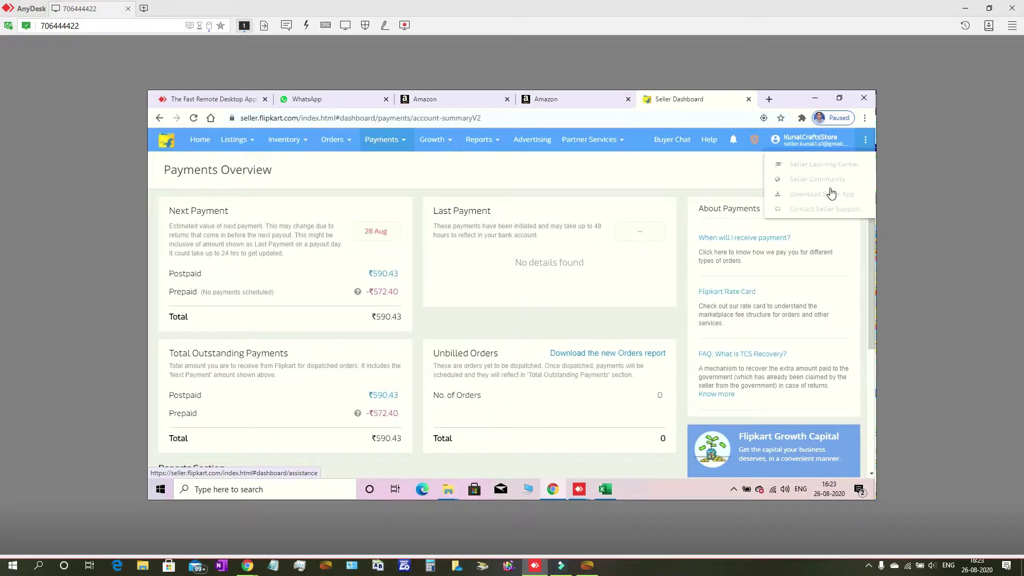
left_click(830, 193)
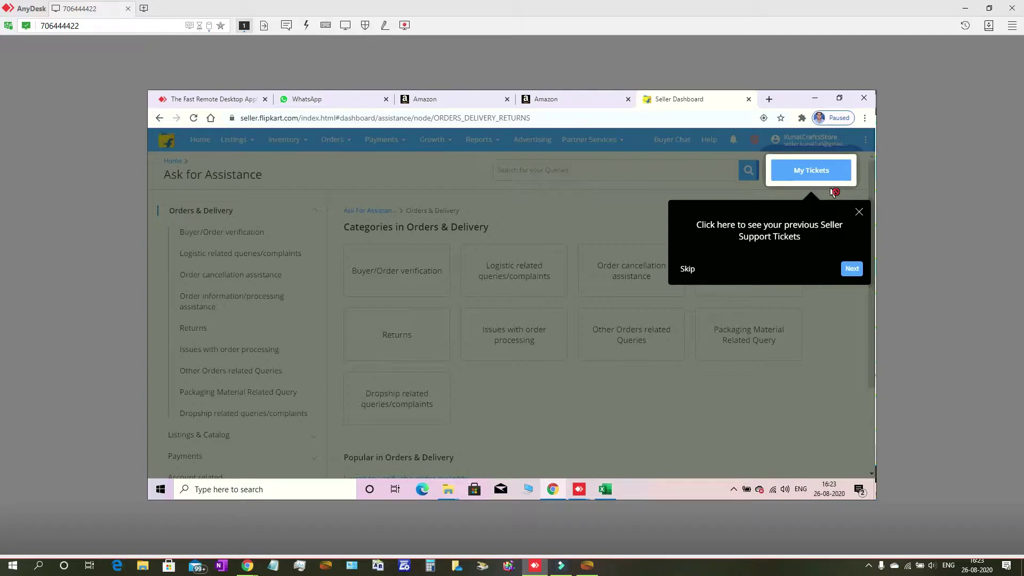
left_click(835, 192)
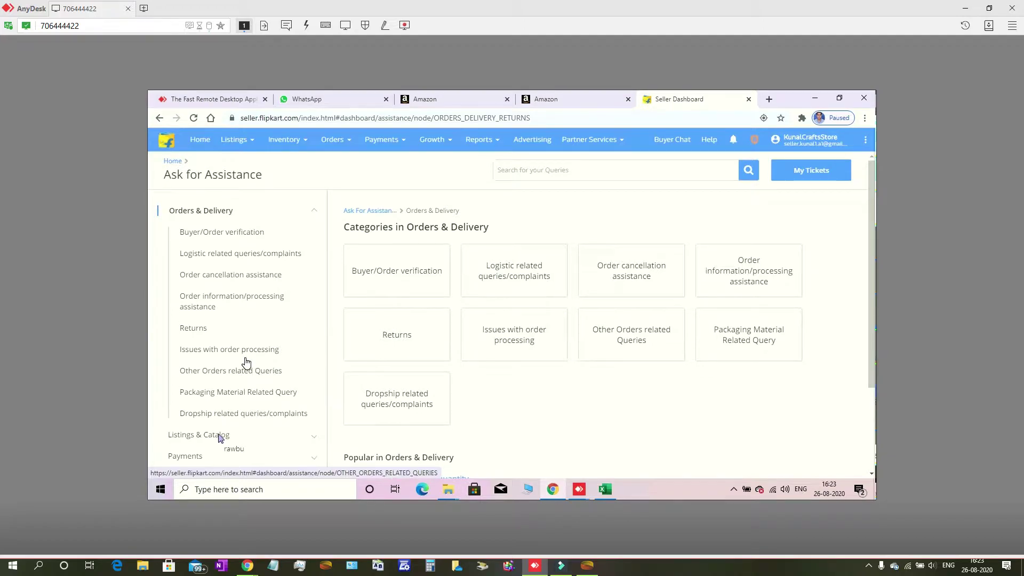
scroll(248, 361, "down", 2)
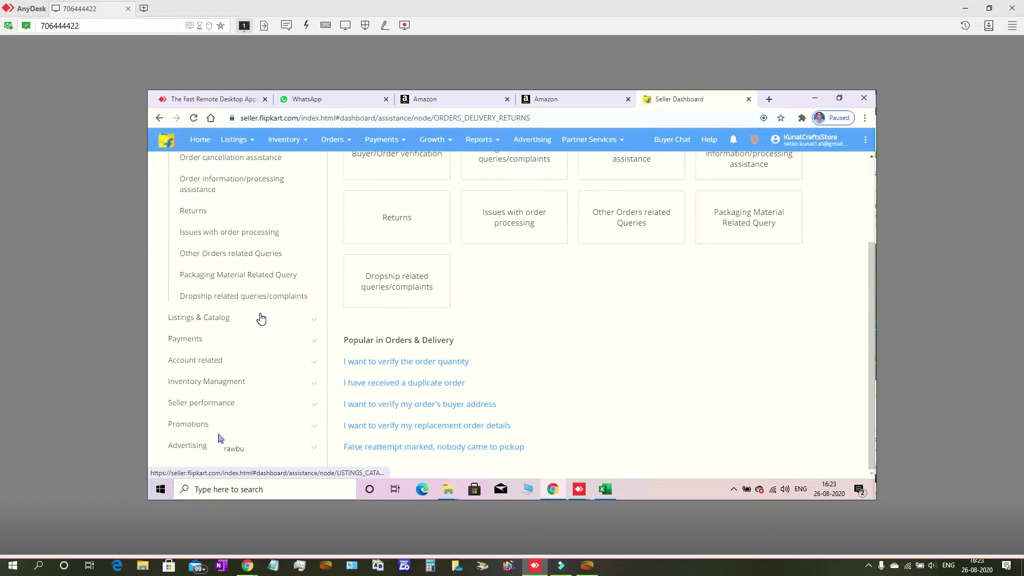
Choose the payments support category and its rate card queries topic
left_click(263, 318)
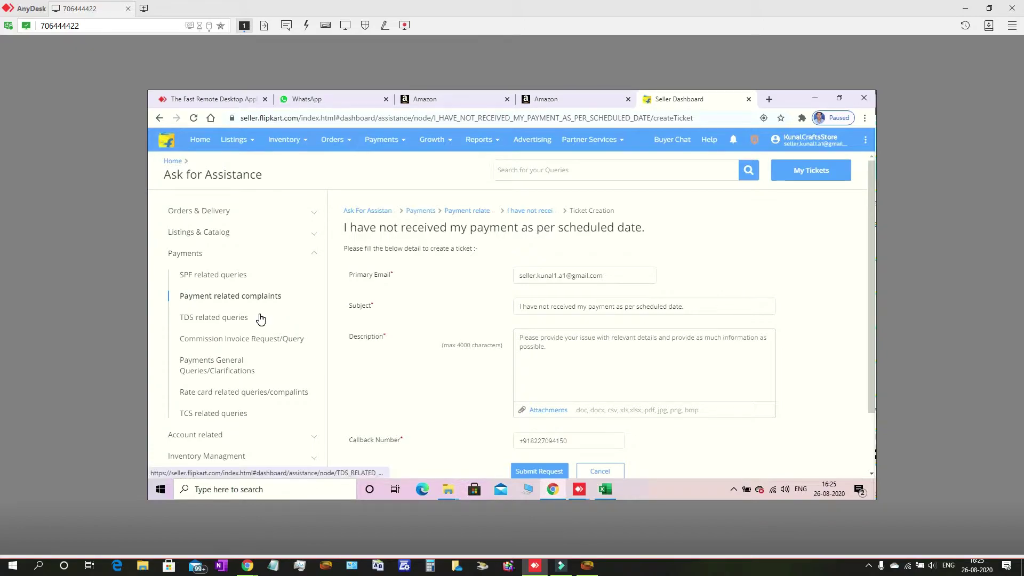
scroll(260, 319, "down", 3)
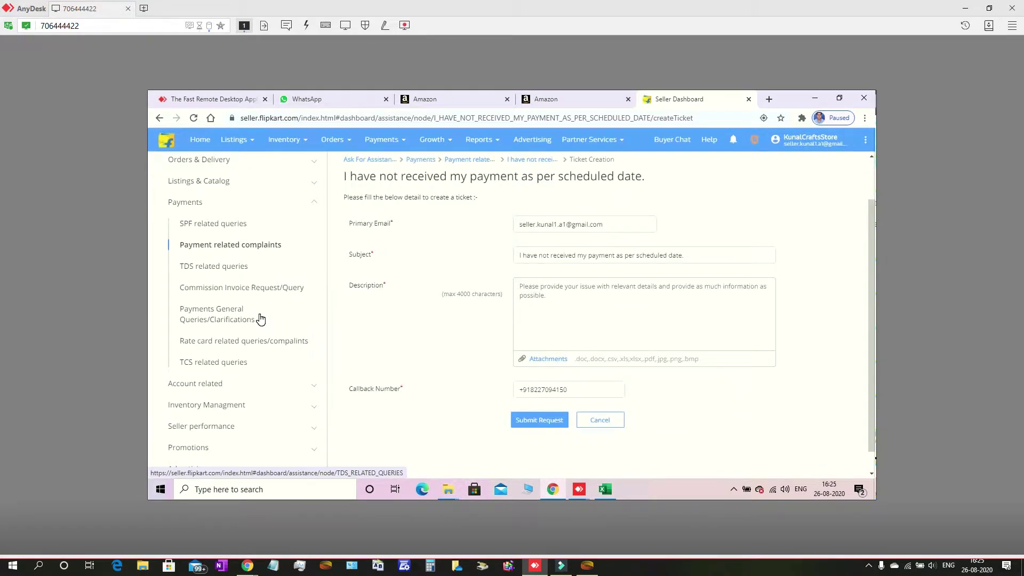
left_click(261, 318)
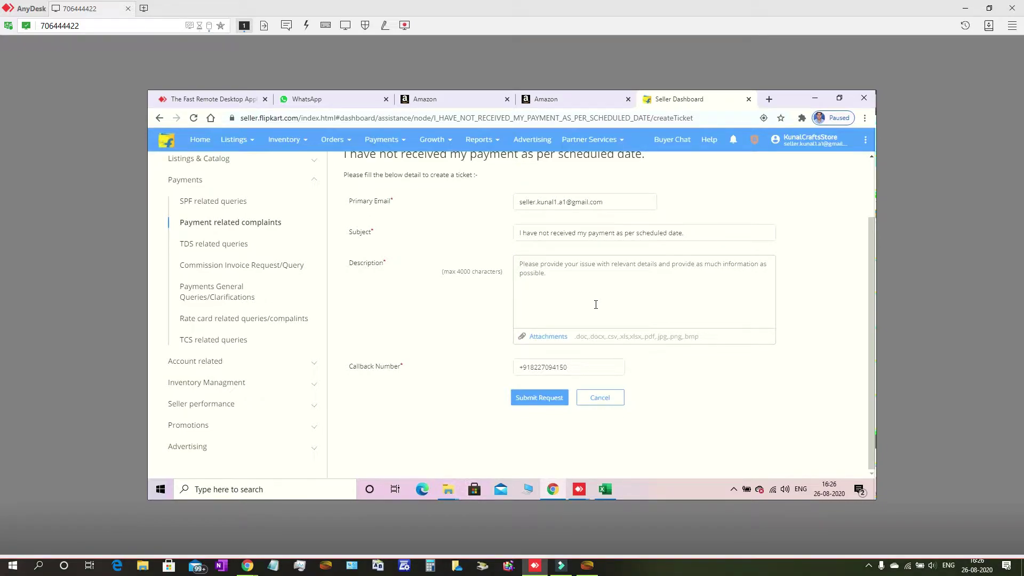
Describe the issue as 'scheduled payment not received' and begin replacing the callback number
type("sc")
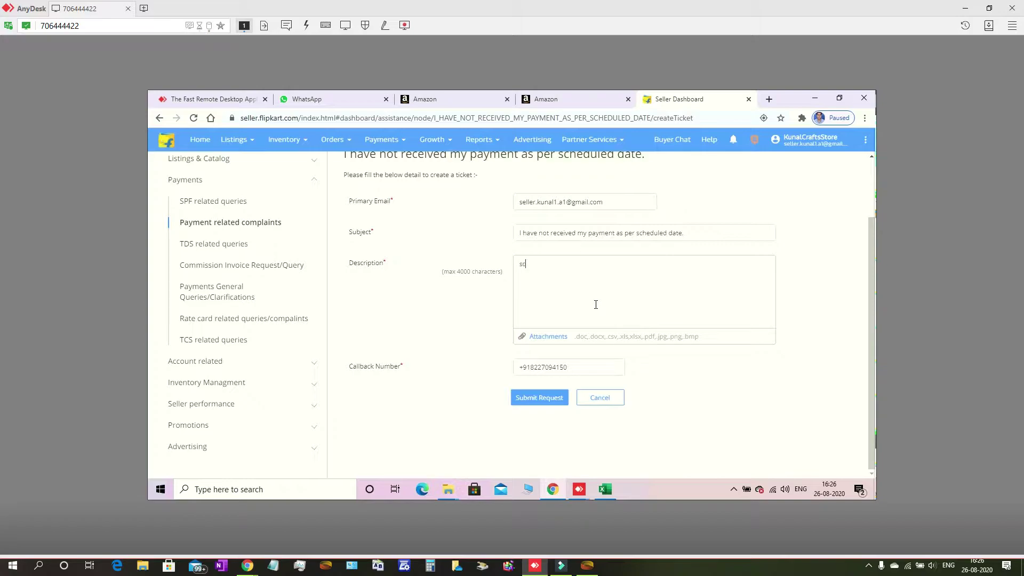
type("heduled payment not received")
left_click(582, 369)
key("BackSpace")
key("BackSpace")
key("BackSpace")
key("BackSpace")
key("BackSpace")
key("BackSpace")
key("BackSpace")
key("BackSpace")
key("BackSpace")
key("BackSpace")
key("BackSpace")
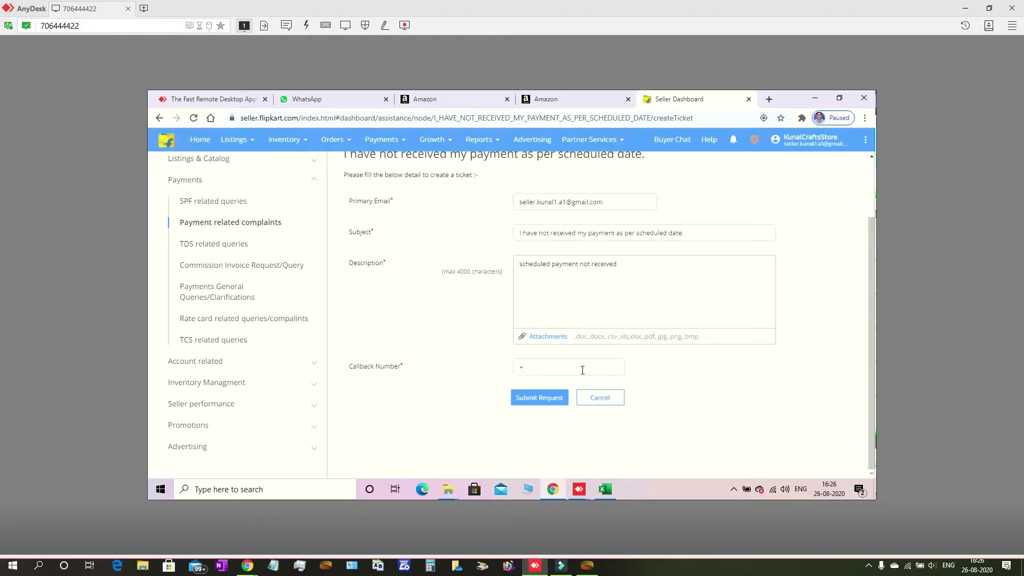
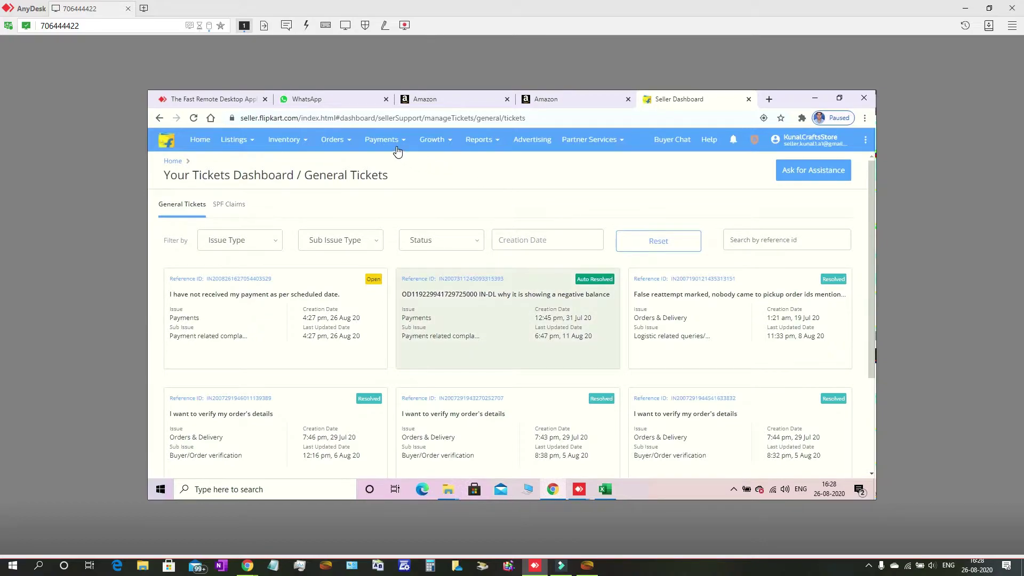
Reveal the Payments menu options from the General Tickets dashboard
mouse_move(394, 144)
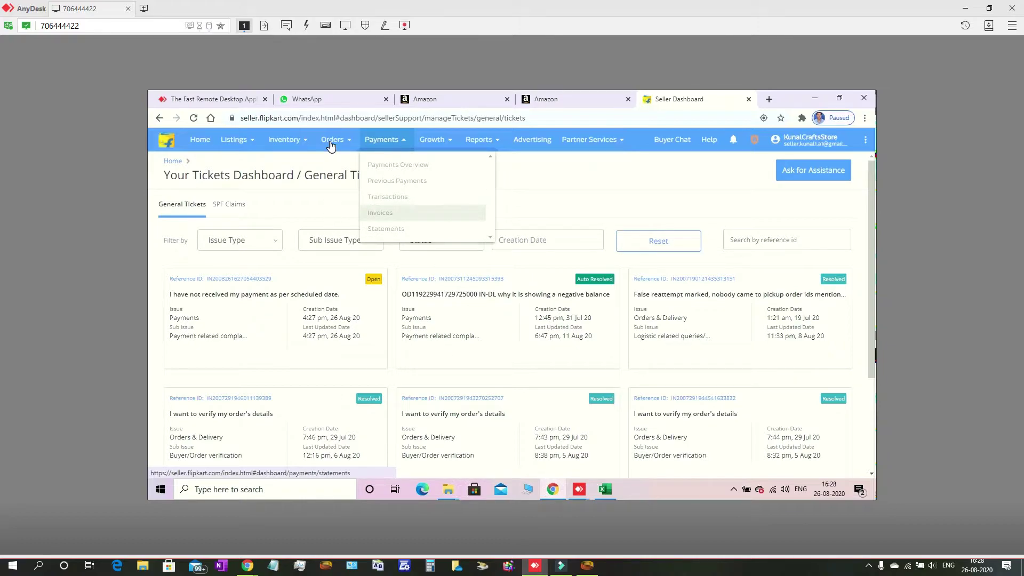
Open Orders in a new tab and filter it to the NEW DELHI : 110092 warehouse
right_click(331, 144)
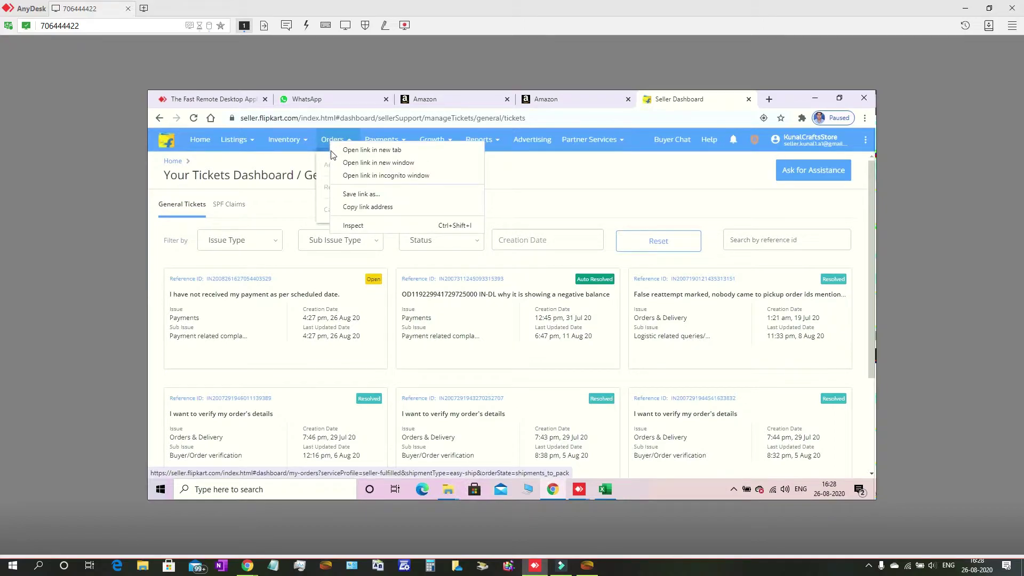
left_click(352, 151)
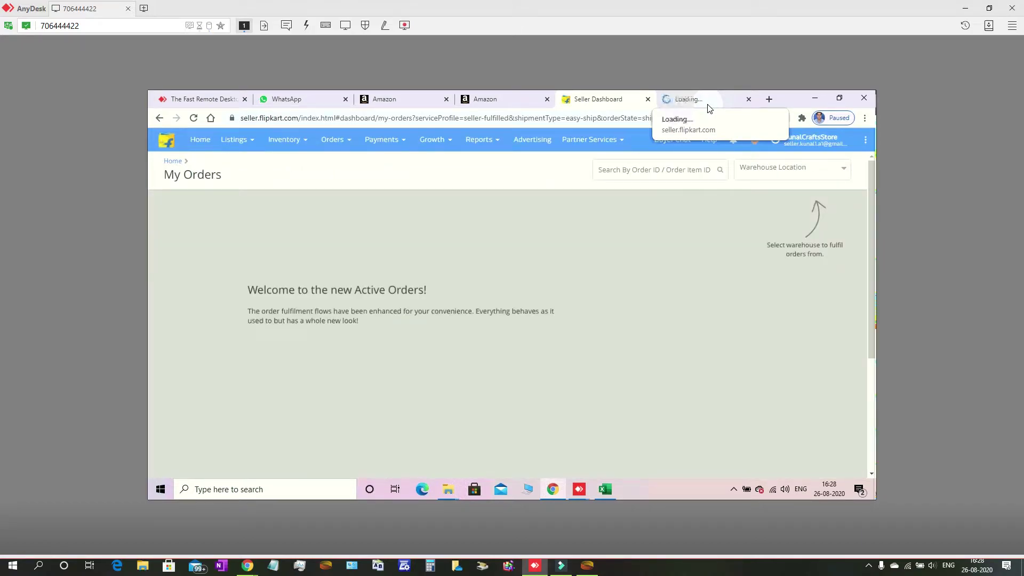
left_click(767, 166)
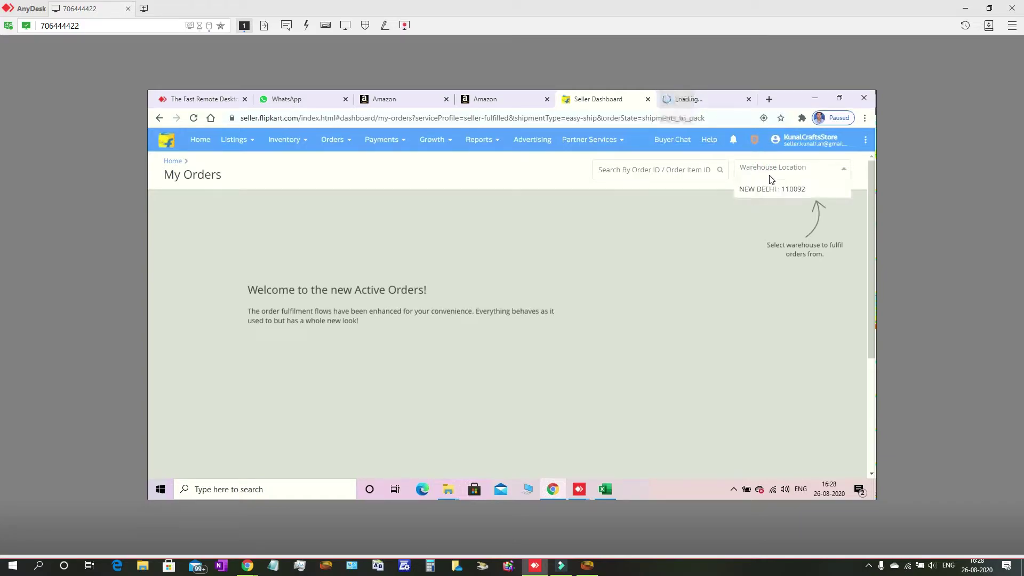
left_click(771, 194)
left_click(762, 185)
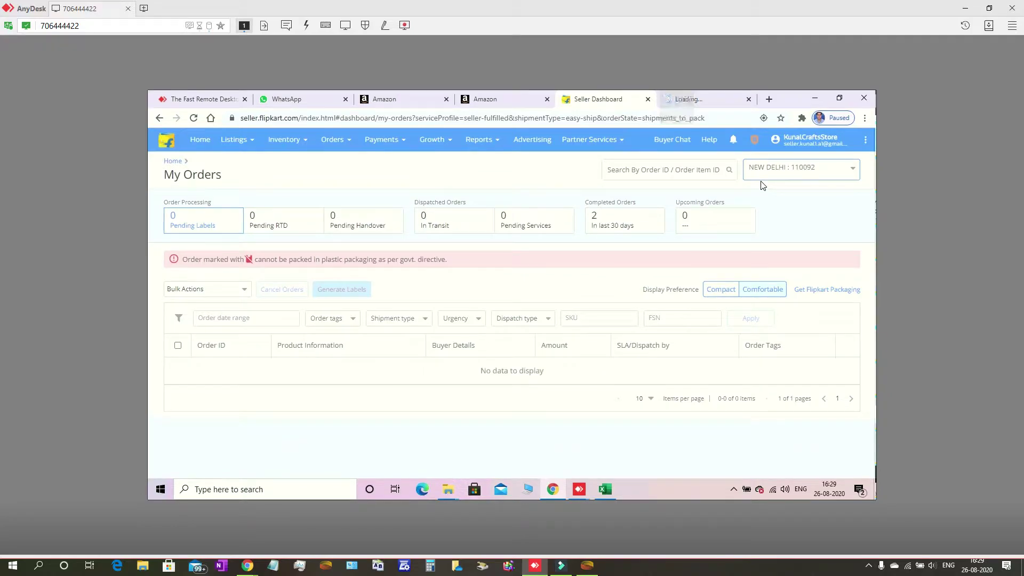
List the last-30-days completed orders: ₹1108 returned and ₹554 delivered
left_click(616, 233)
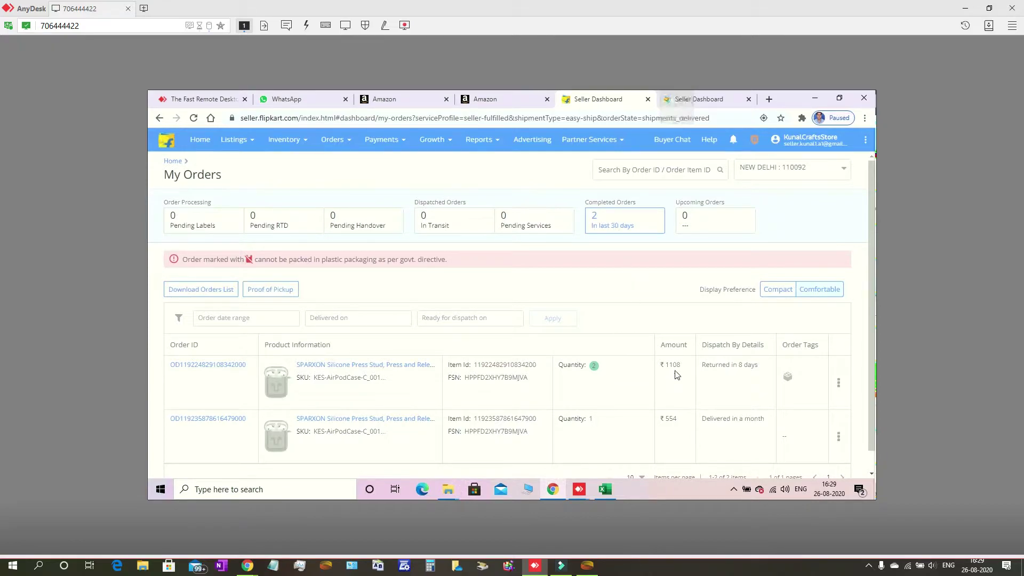
scroll(732, 373, "down", 1)
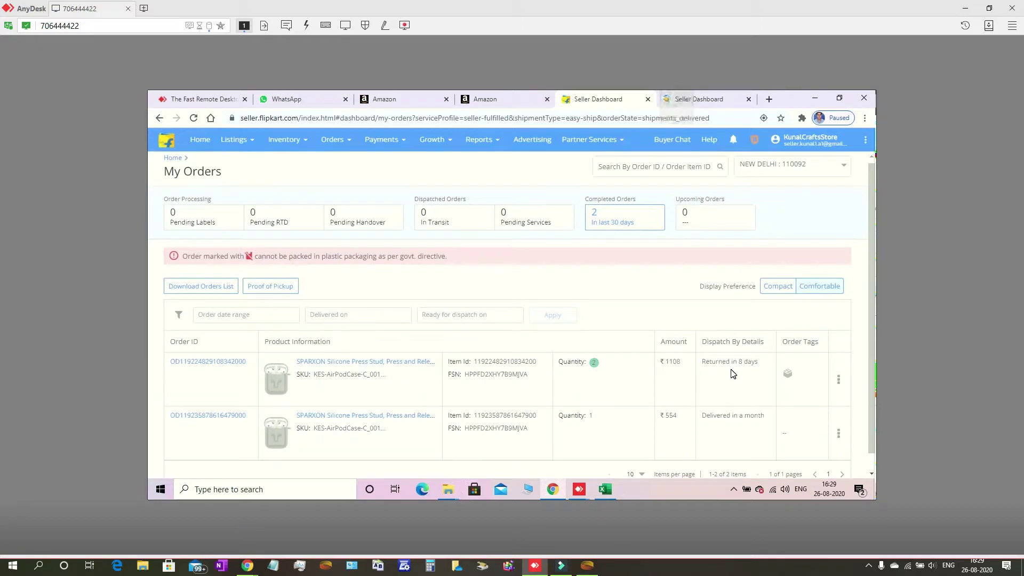
scroll(732, 373, "down", 1)
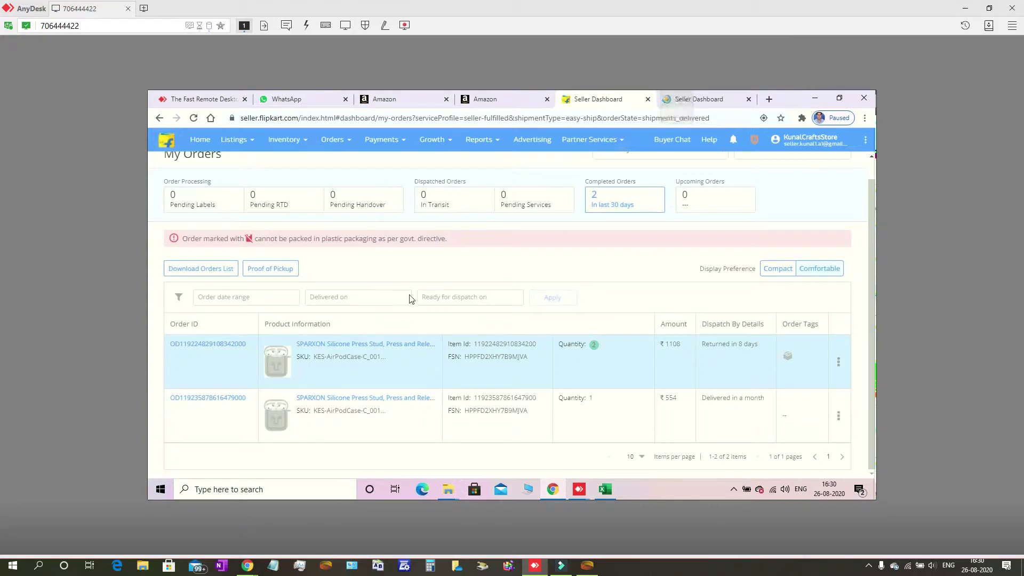
Review the returned ₹1108 order: 2 SPARXON AirPod cases, returned in 8 days, with tax breakup
left_click(229, 345)
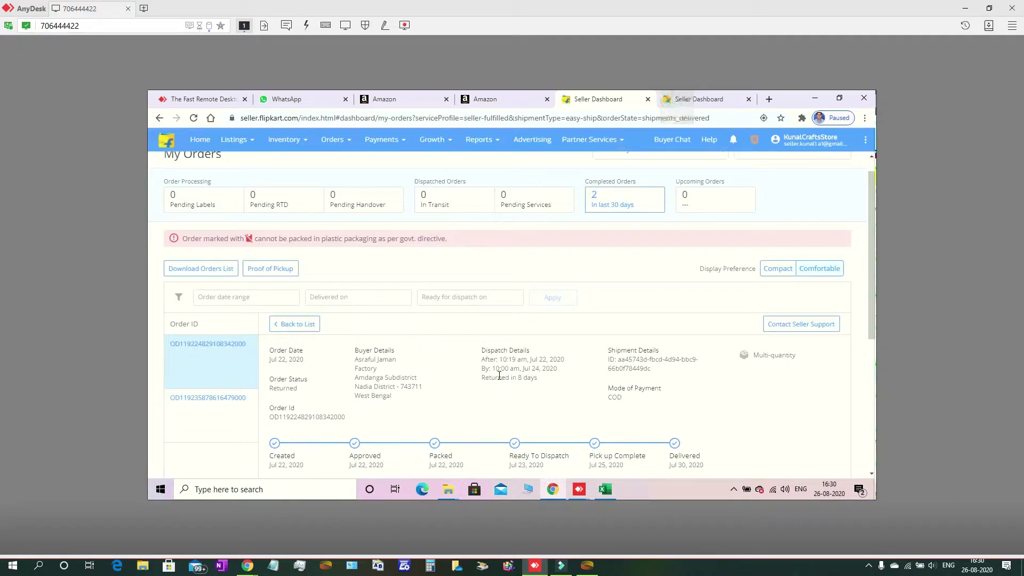
scroll(499, 376, "down", 1)
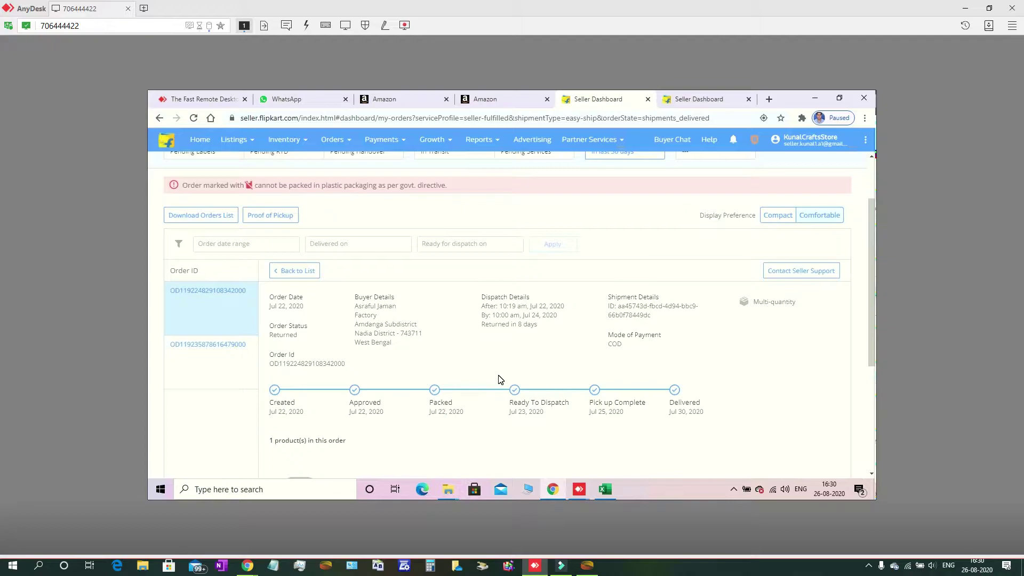
scroll(499, 376, "down", 1)
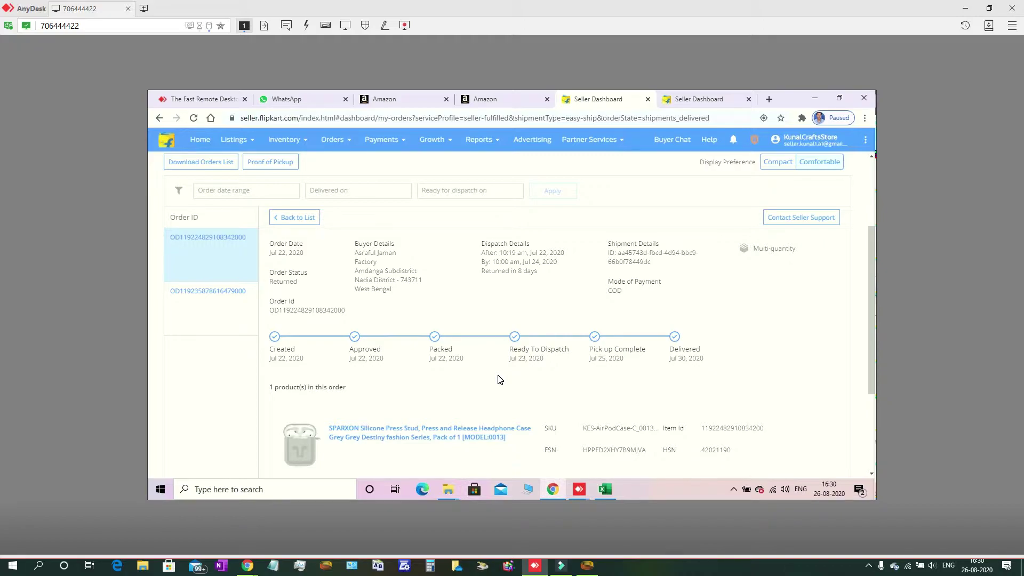
scroll(499, 379, "down", 3)
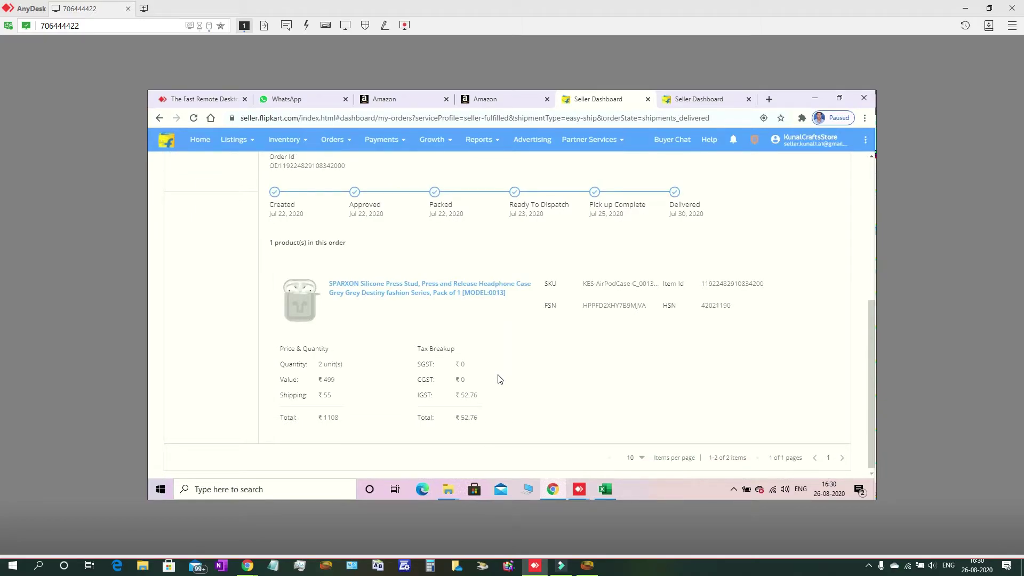
scroll(499, 380, "up", 1)
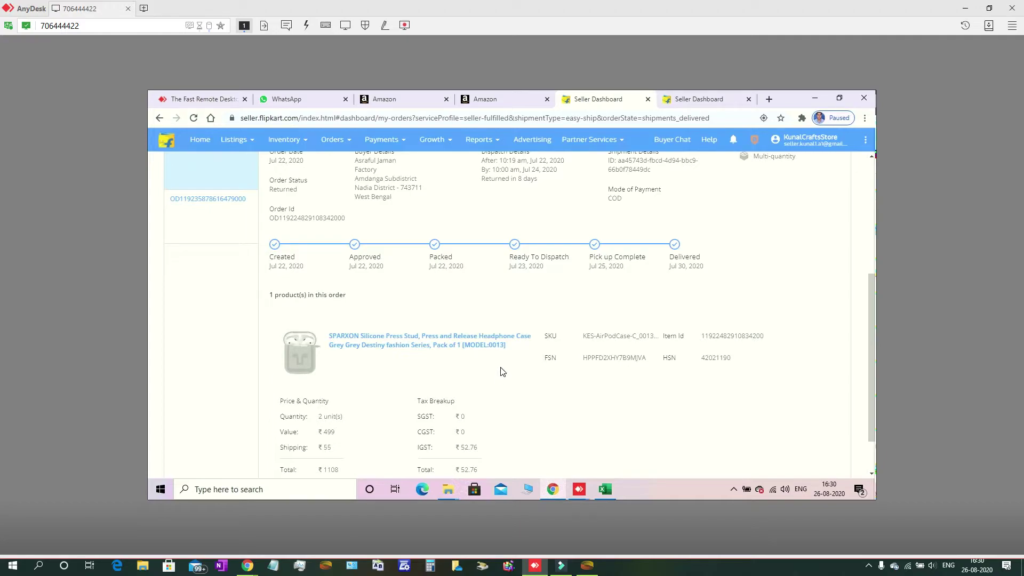
scroll(496, 274, "up", 1)
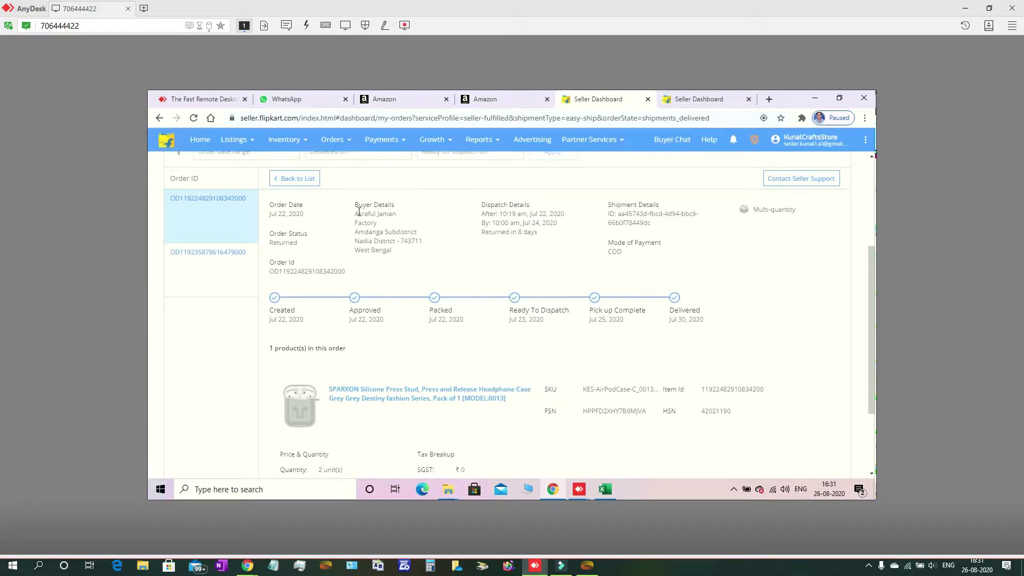
Review the delivered order: 1 SPARXON case, ₹499 plus ₹55 shipping, totalling ₹554
left_click(220, 258)
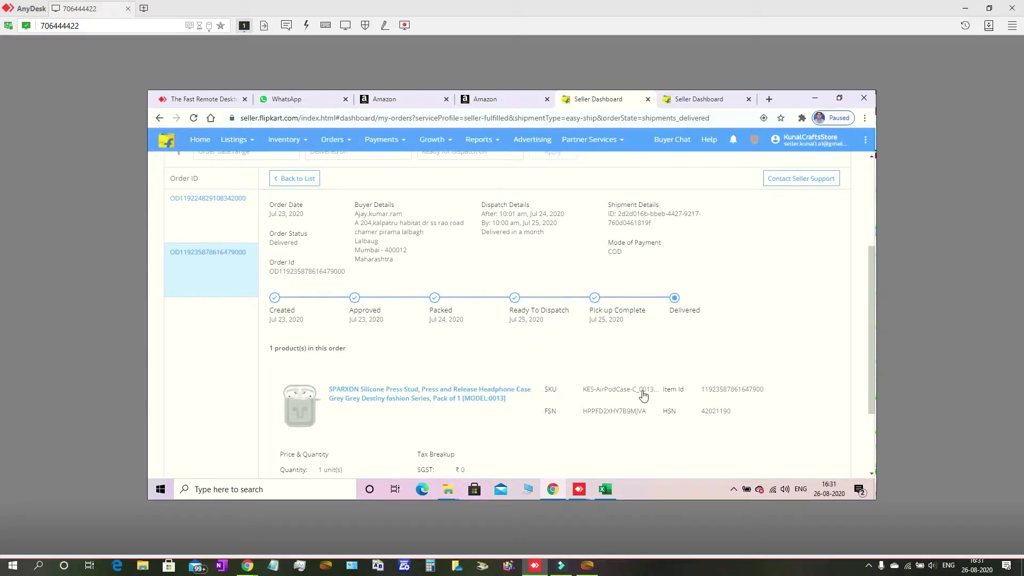
scroll(639, 388, "down", 2)
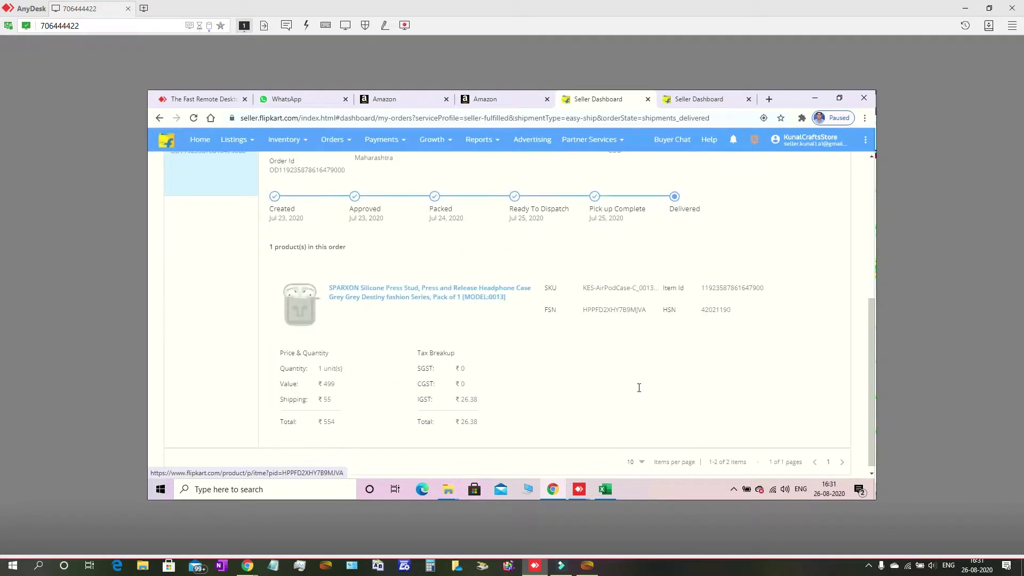
scroll(637, 387, "up", 5)
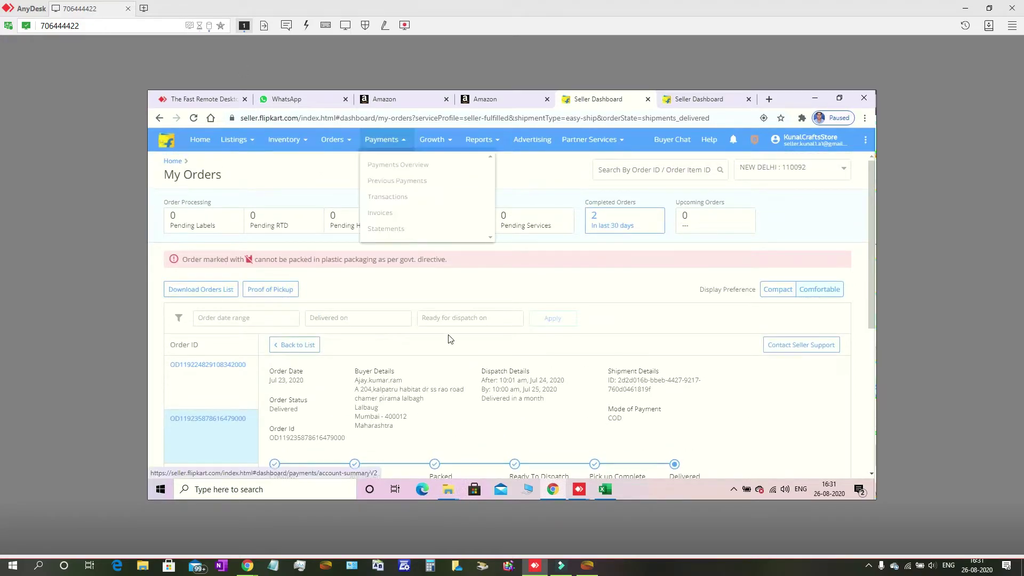
Go to Returns from the Orders menu to see the approved ₹554 SPARXON return
mouse_move(342, 147)
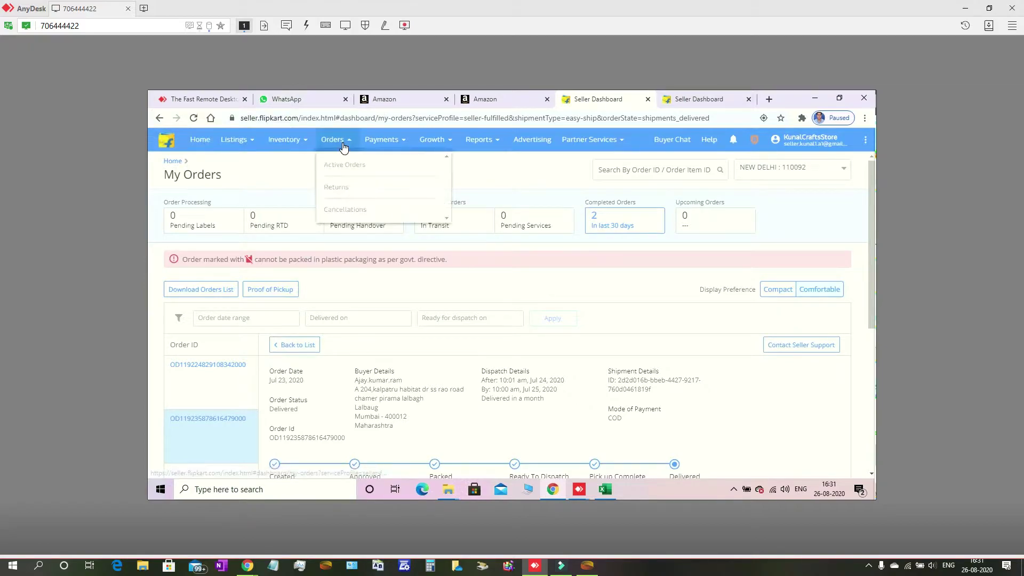
left_click(350, 190)
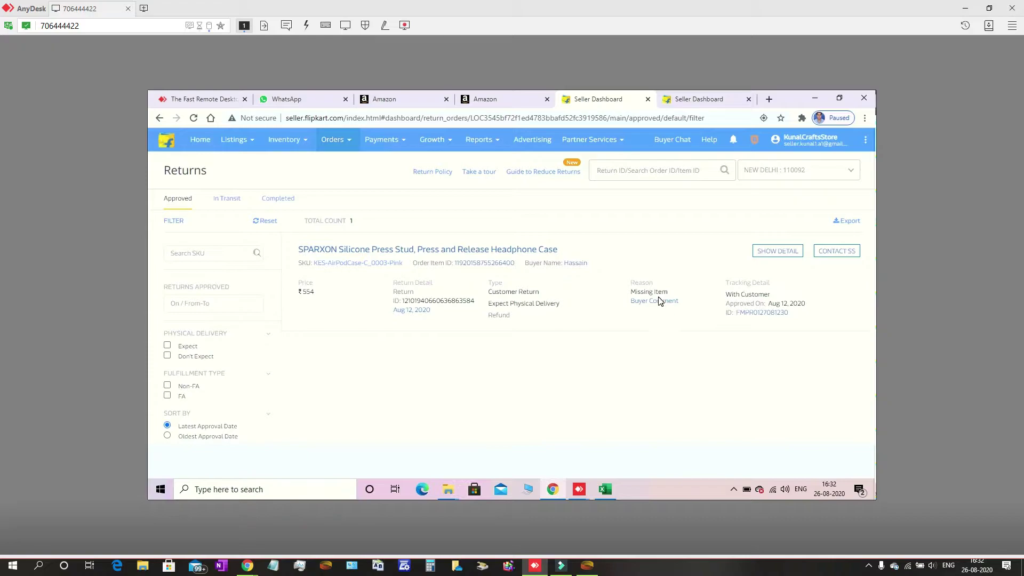
Reveal the approved SPARXON return's buyer comment, which reads 'Missing product'
mouse_move(655, 303)
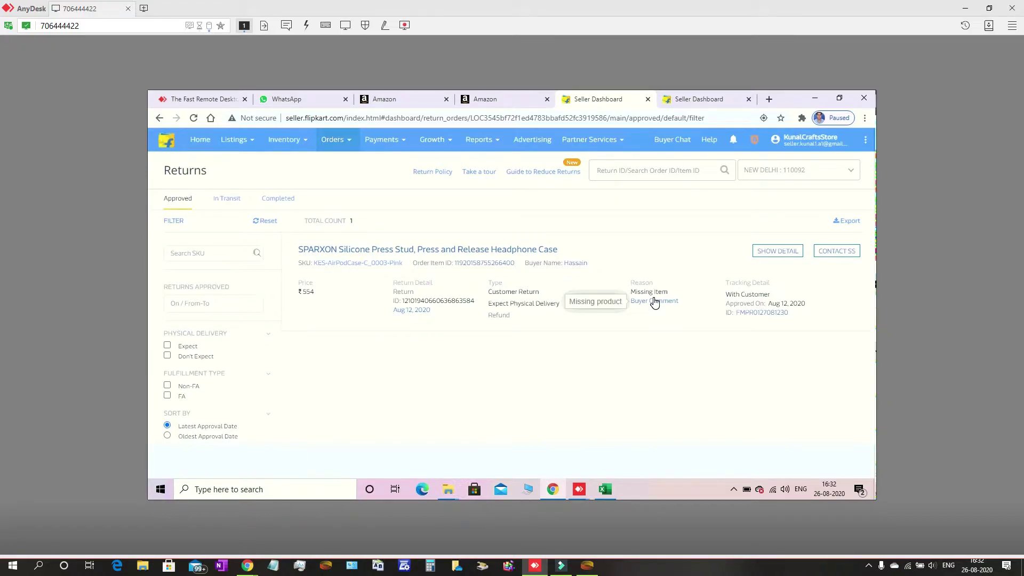
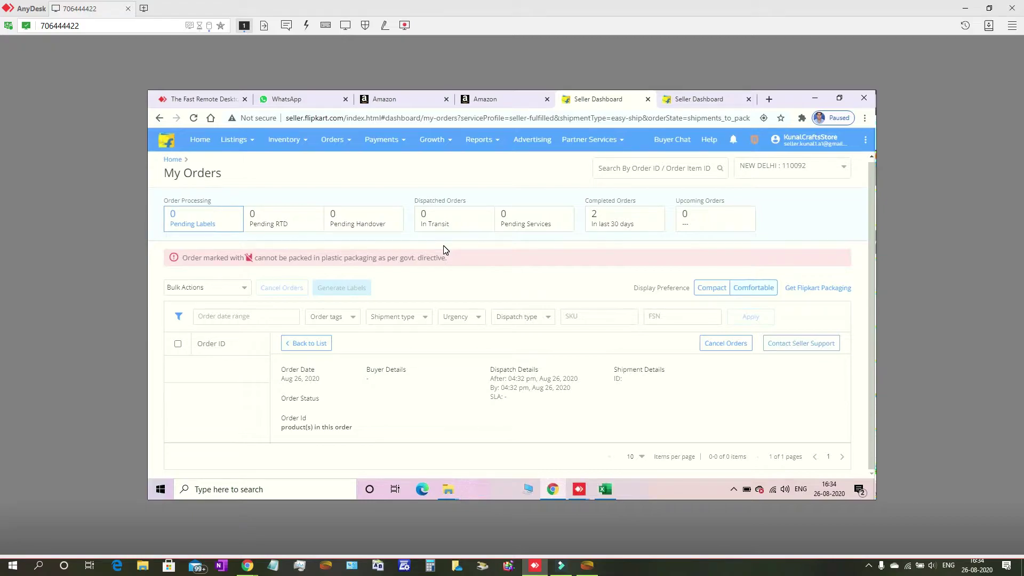
Go from My Orders to the Reports Centre, which has no generated reports yet
left_click(483, 142)
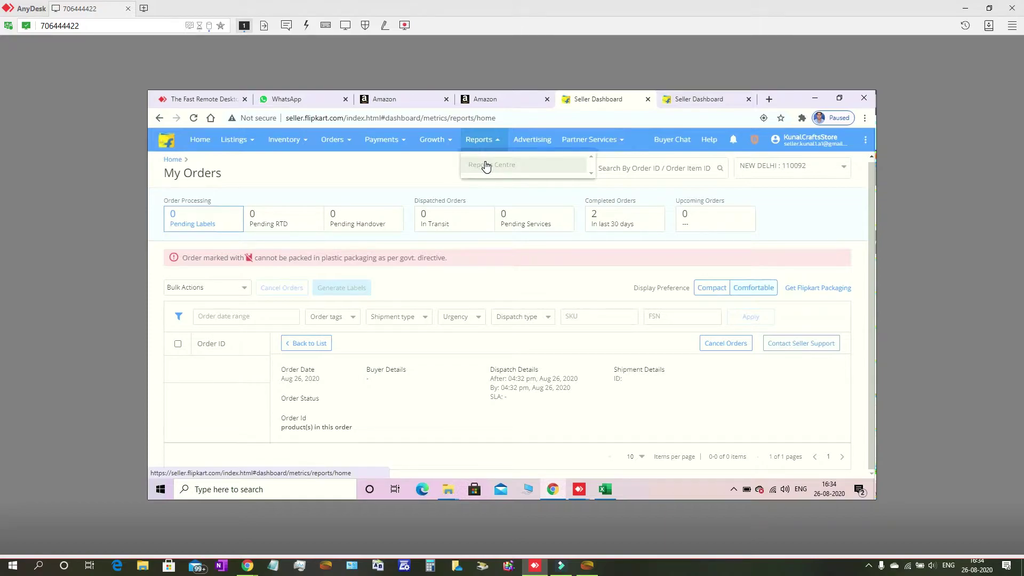
left_click(486, 167)
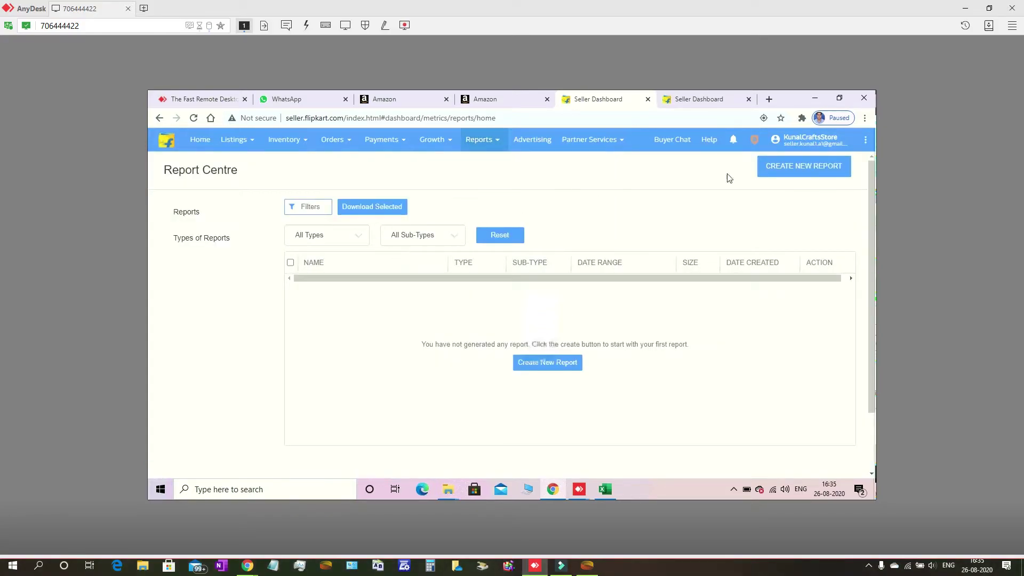
Show Types of Reports and view the Pickup Reattempts and RTS Breaches analytics reports
left_click(192, 241)
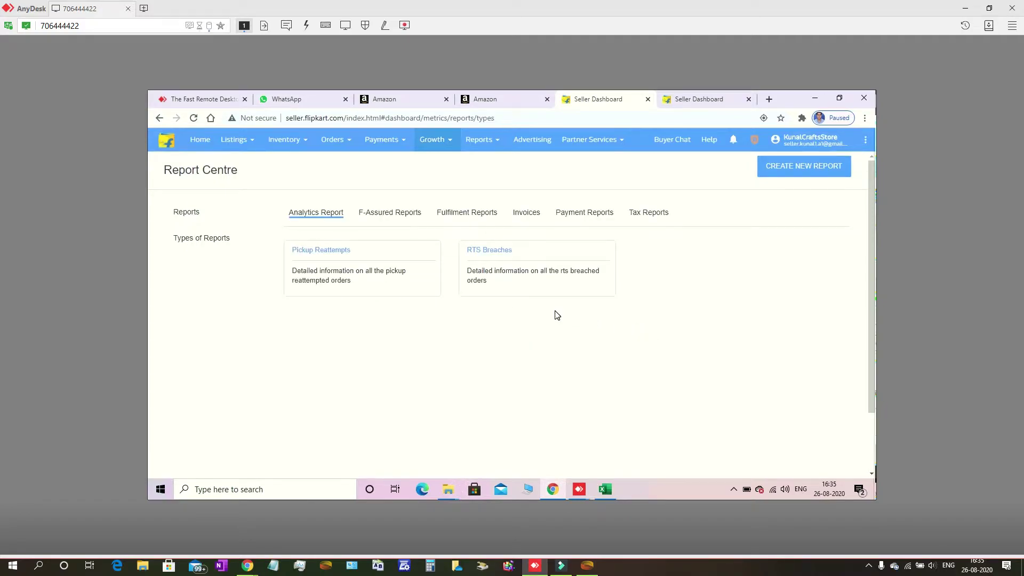
left_click(310, 251)
left_click(488, 255)
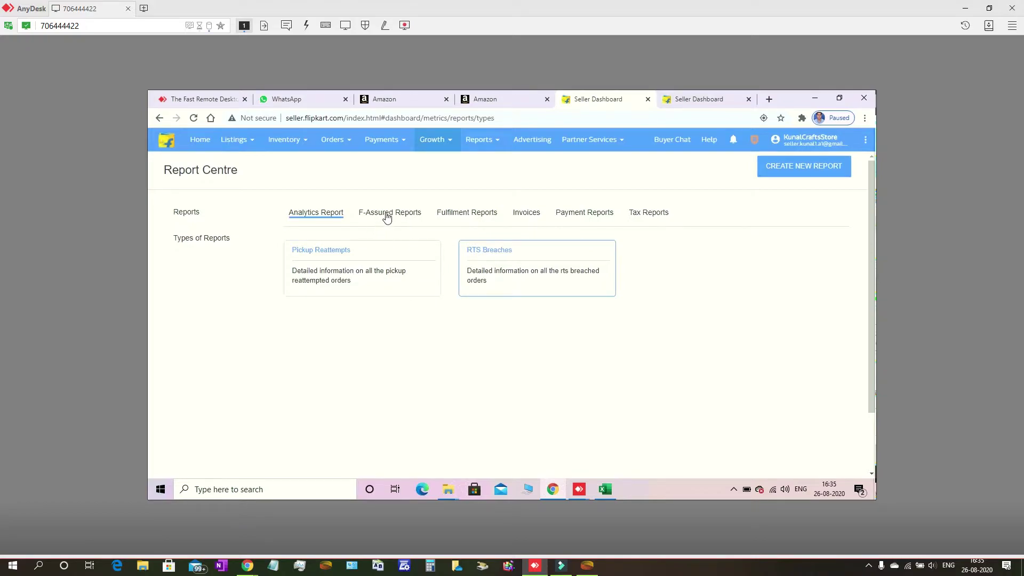
Show Fulfilment Reports: Consignment Inwards, Orders, Pickup Report, Returns, Seller Recalls, Weight Anomaly Orders
left_click(469, 217)
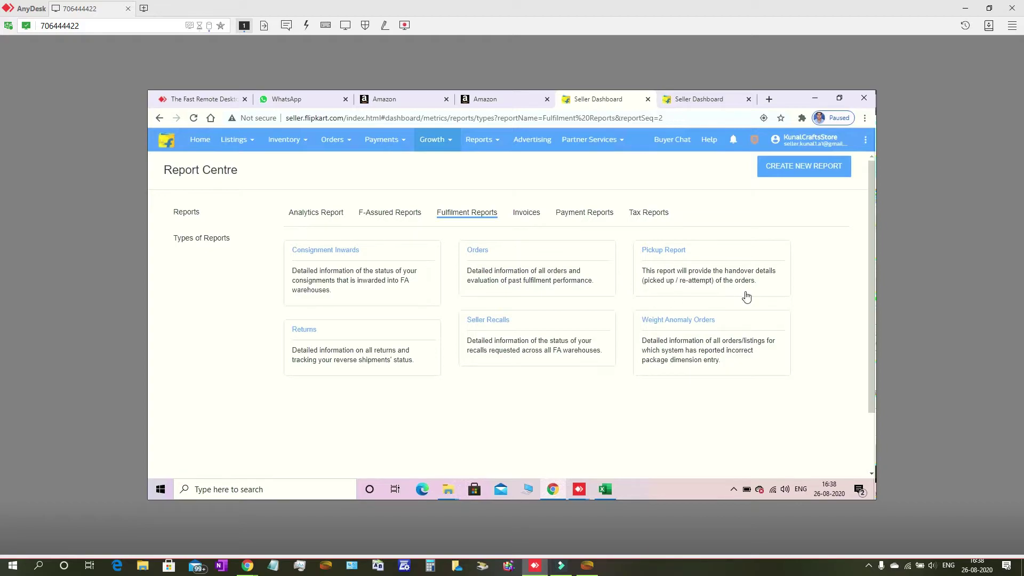
left_click(663, 251)
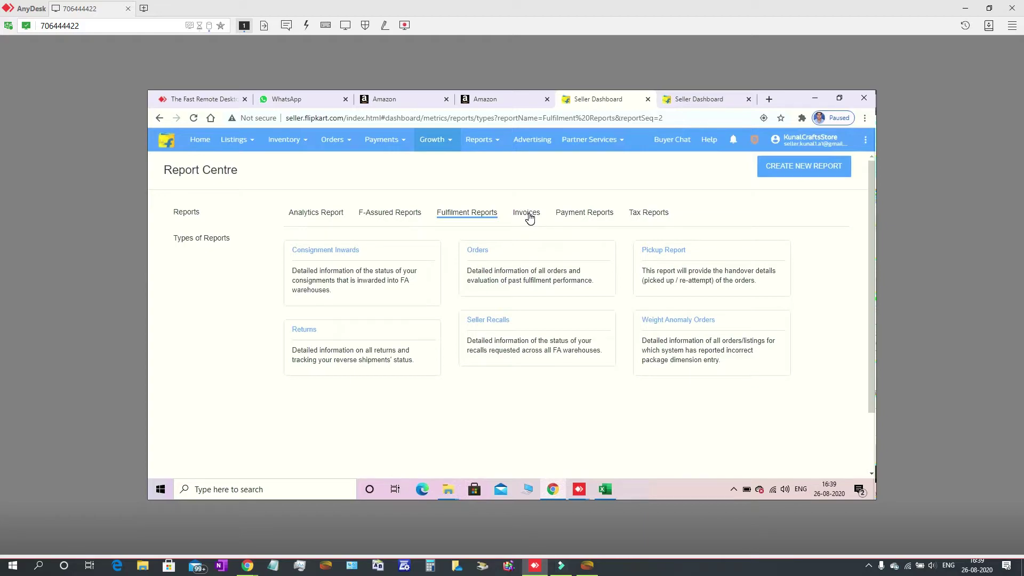
Browse Payment Reports, then show Tax Reports: GSTR return report, Sales Report and TDS
left_click(570, 215)
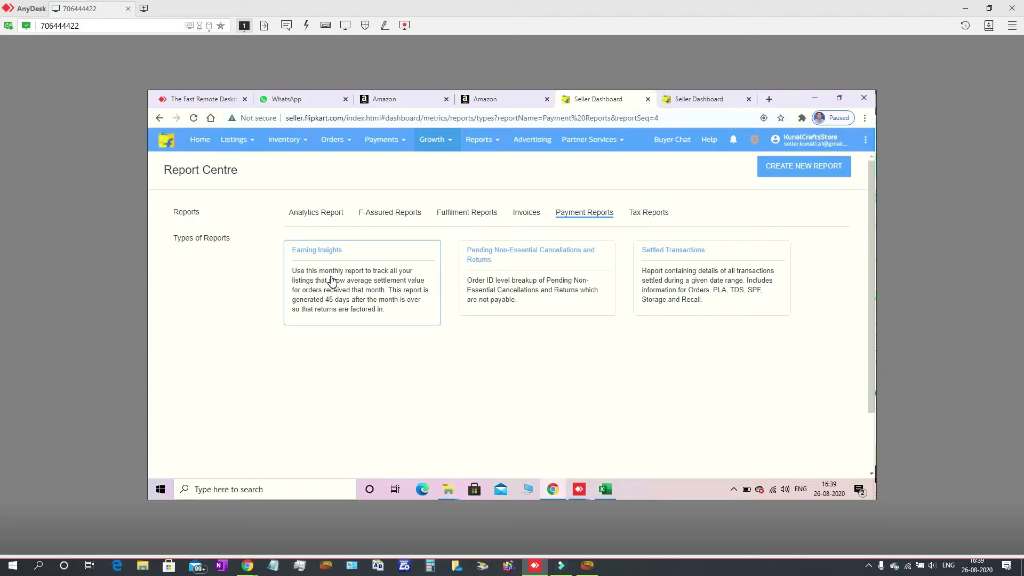
left_click(649, 212)
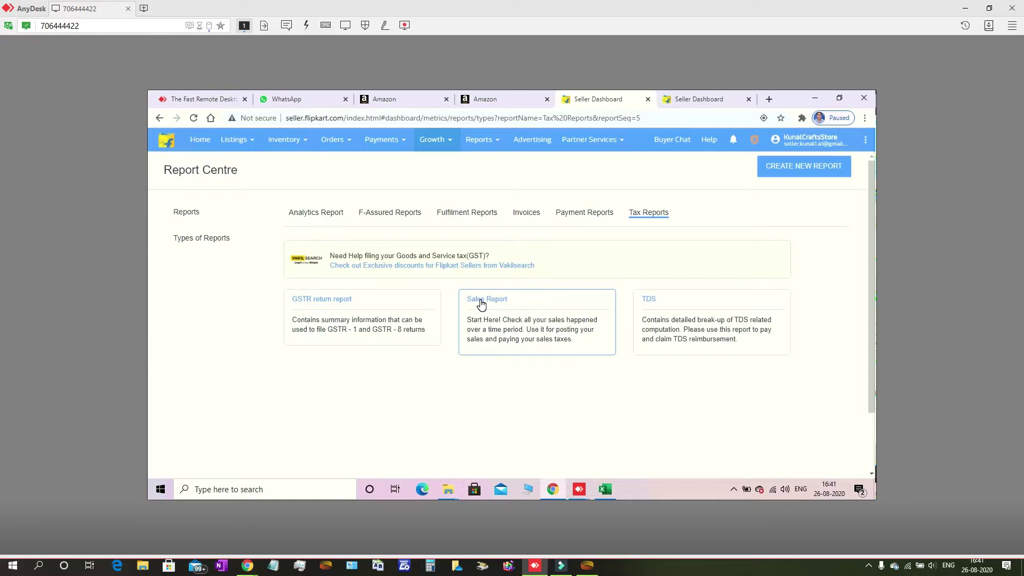
Generate a Tax Sales Report for Jul 01–Jul 31, 2020 as an .xlsx file
left_click(481, 300)
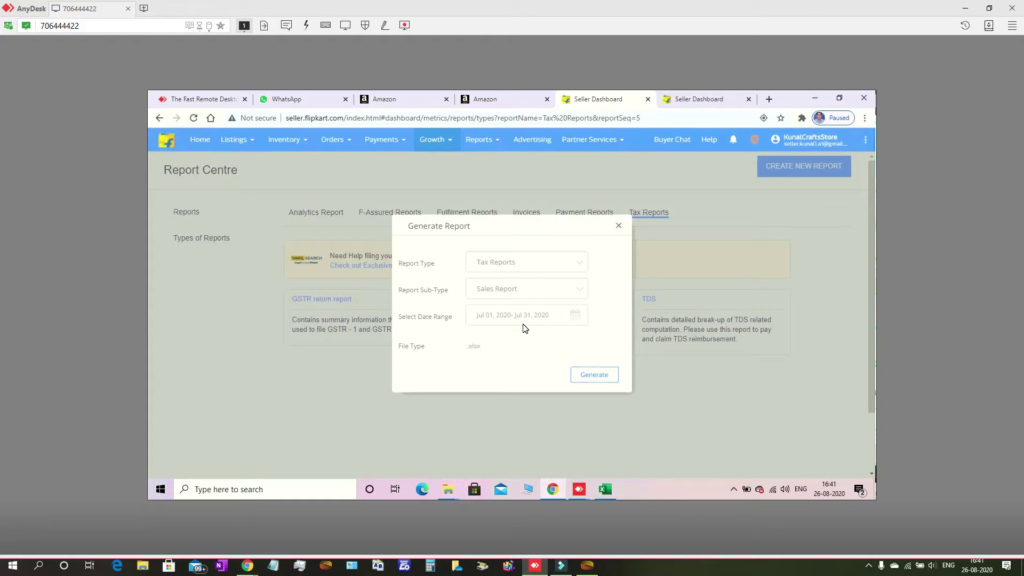
left_click(595, 377)
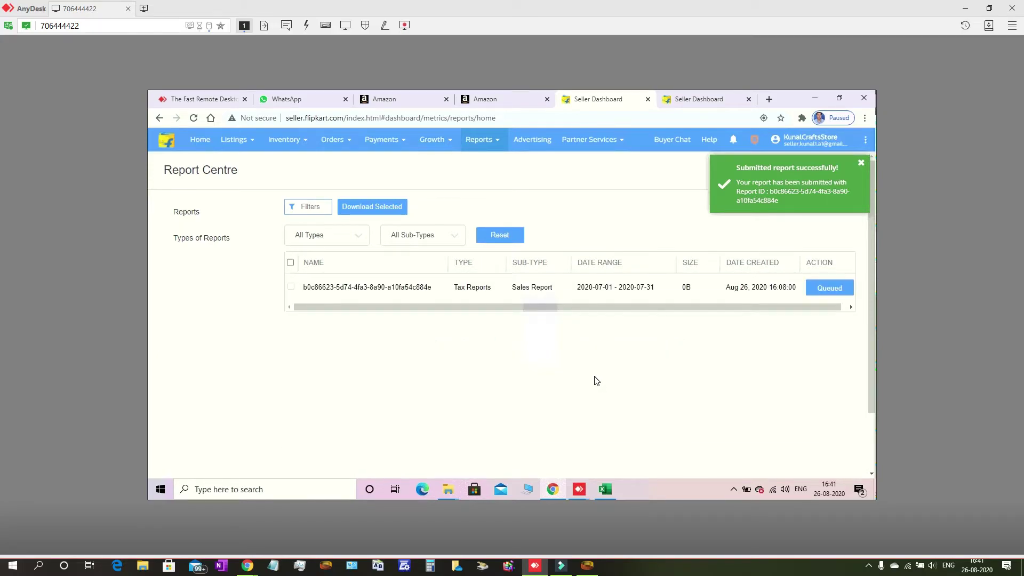
Dismiss the submission confirmation and start a new report request
left_click(860, 162)
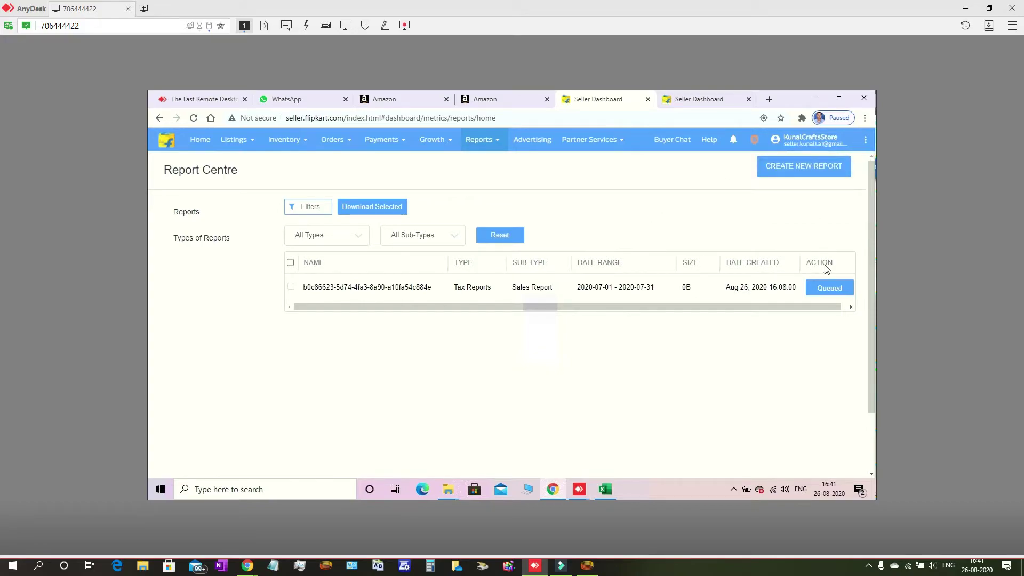
left_click(812, 166)
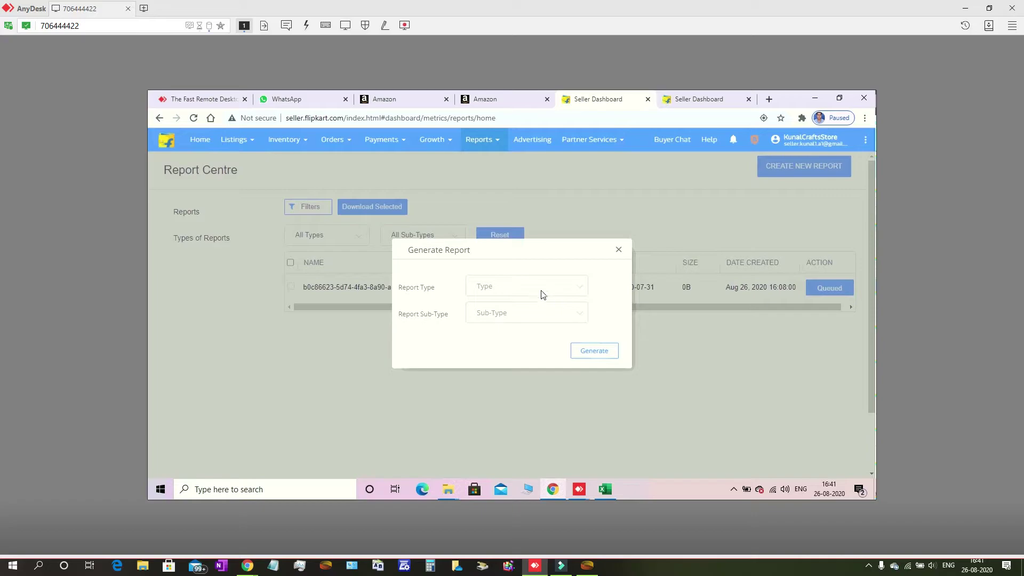
Choose Tax Reports with the Sales Report sub-type in the Generate Report form
left_click(565, 281)
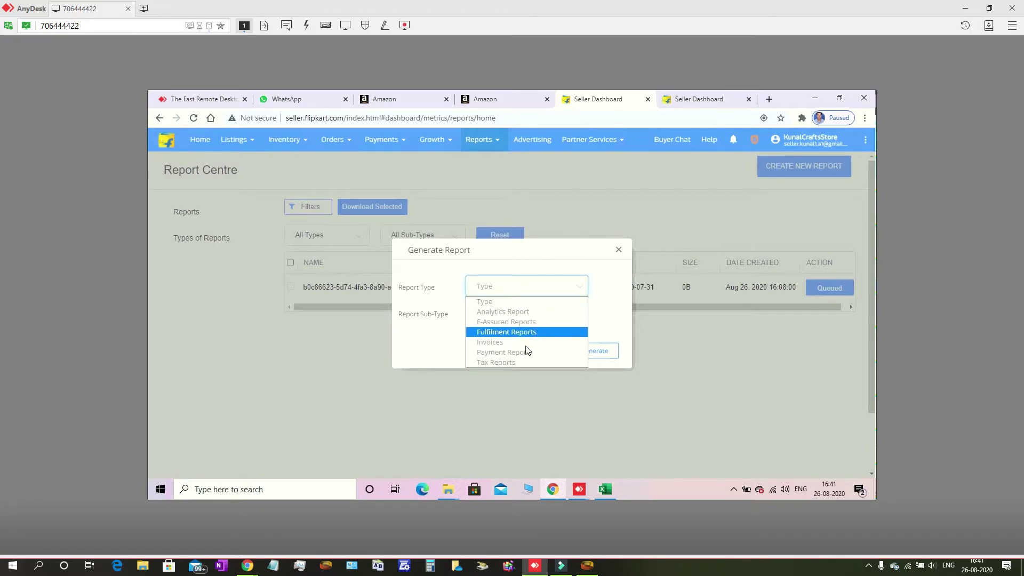
left_click(513, 363)
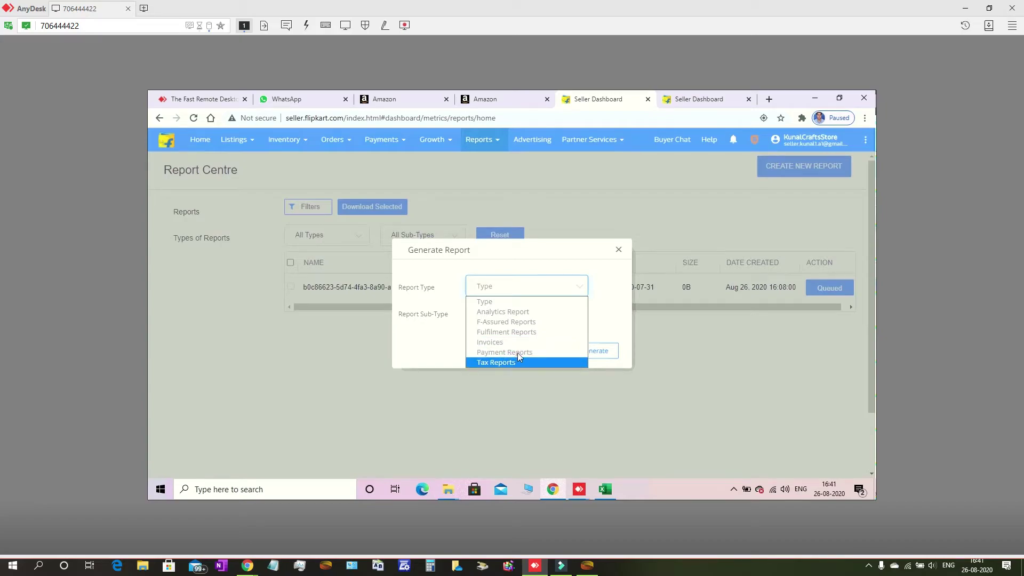
left_click(542, 311)
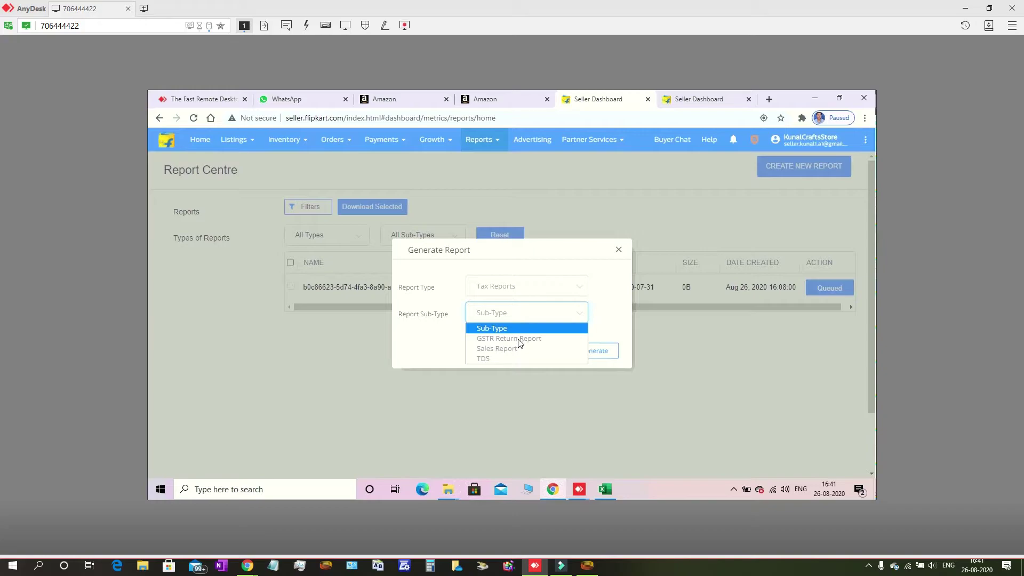
left_click(511, 348)
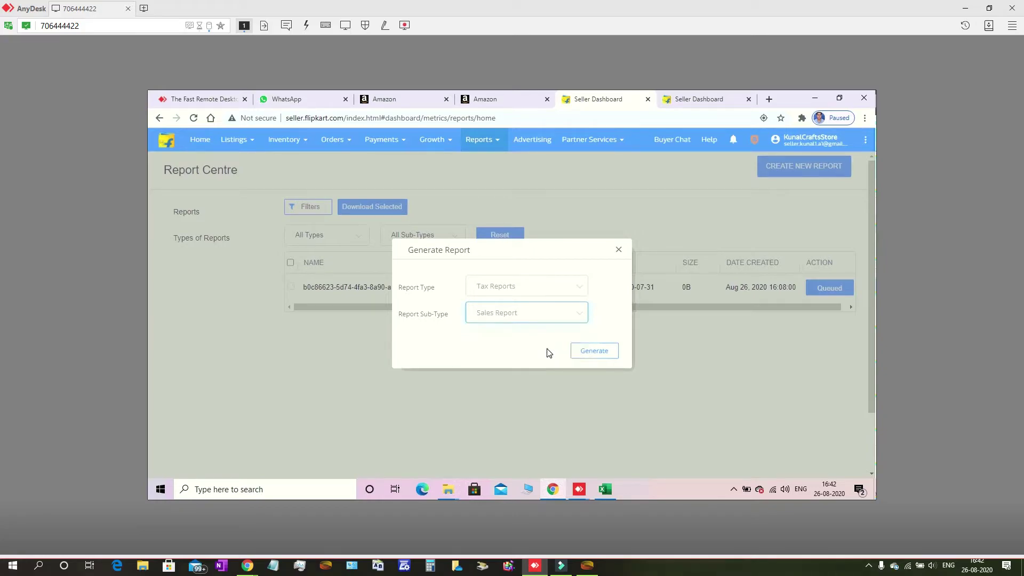
left_click(599, 354)
left_click(594, 375)
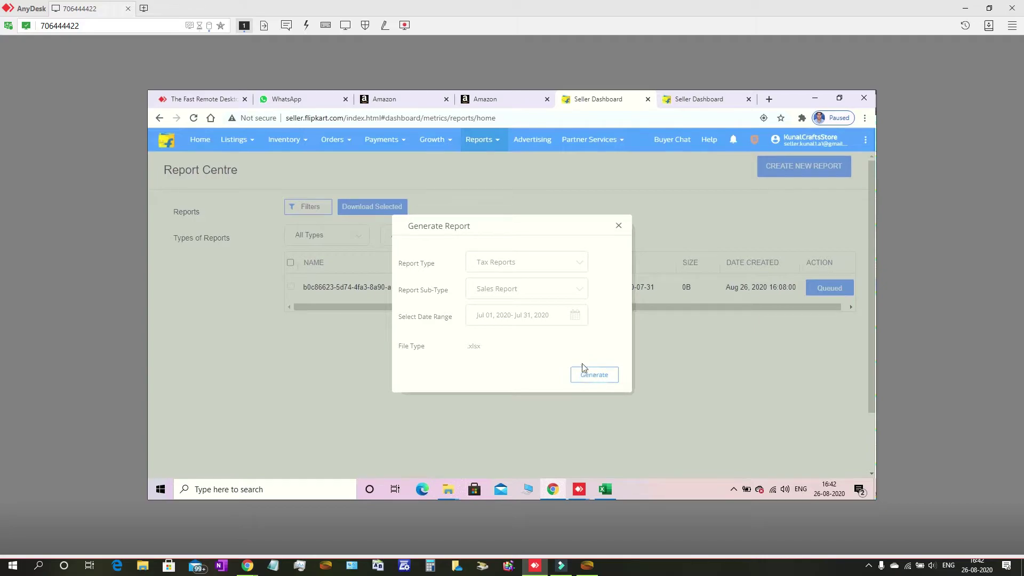
left_click(571, 315)
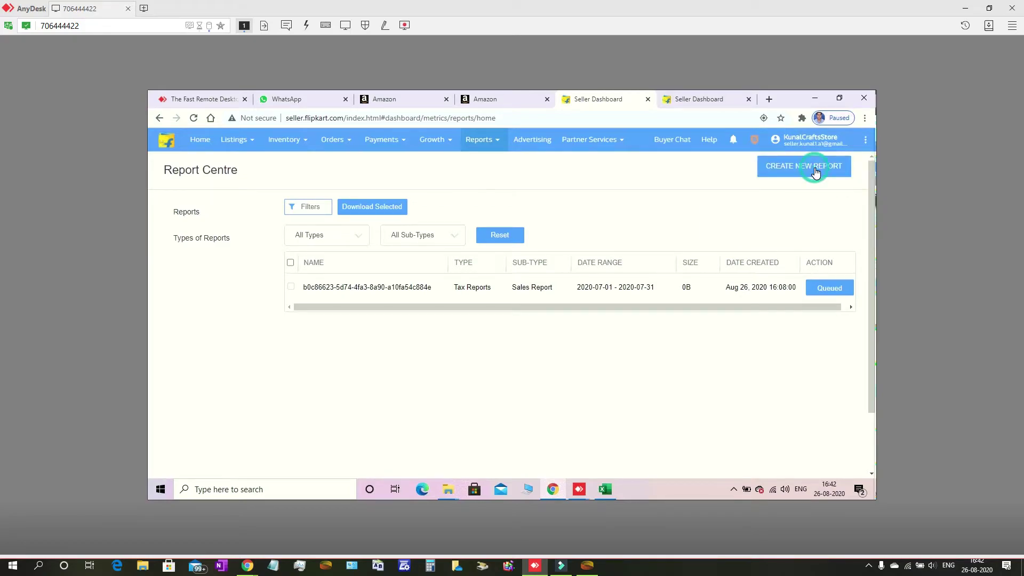
In a fresh request, pick Tax Reports and Sales Report with the keyboard, reaching the date range
left_click(815, 168)
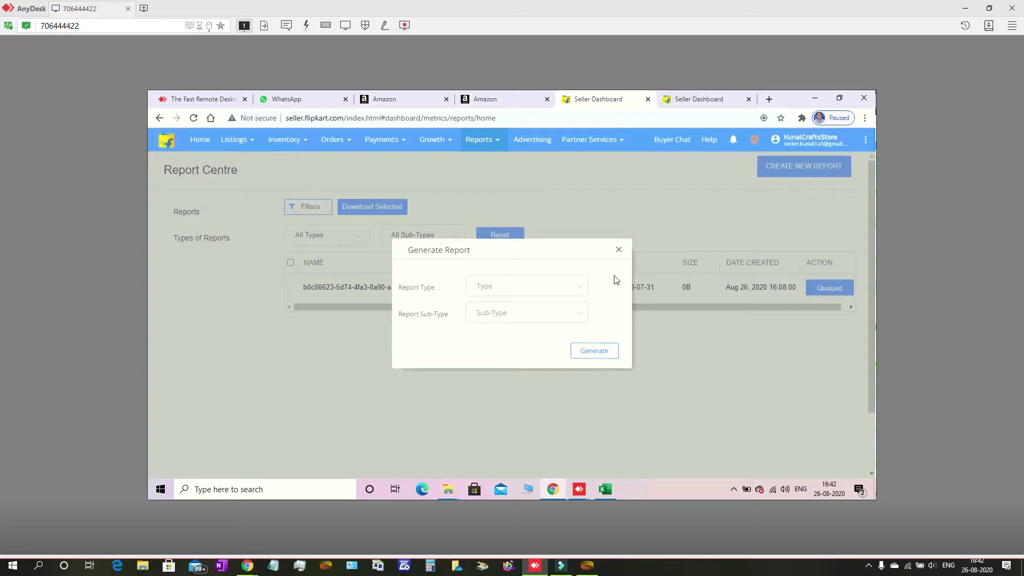
left_click(581, 286)
left_click(580, 289)
left_click(580, 290)
left_click(583, 290)
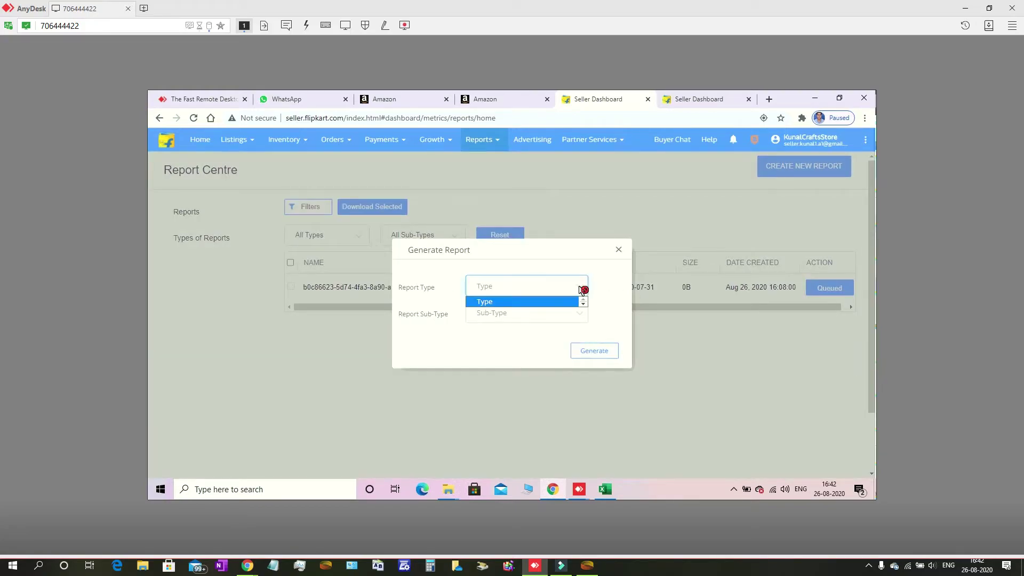
left_click(583, 290)
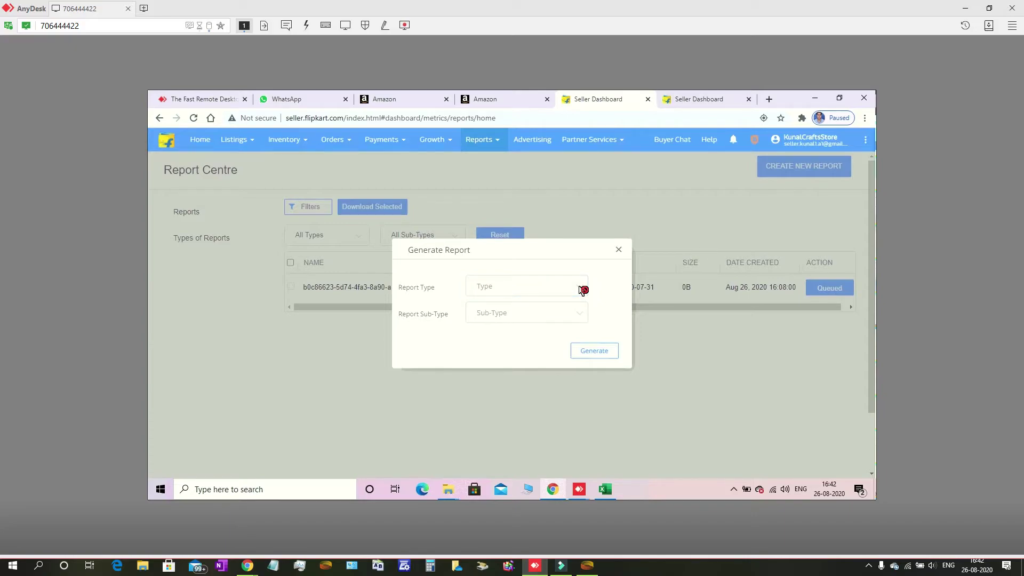
left_click(582, 289)
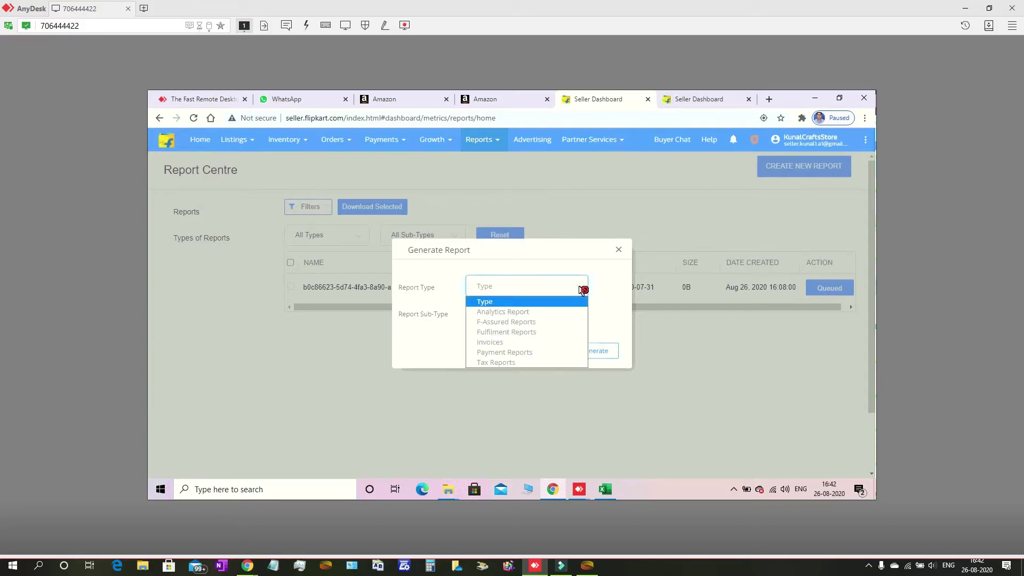
key("Down")
key("Down")
key("Down")
key("Down")
key("Down")
key("Down")
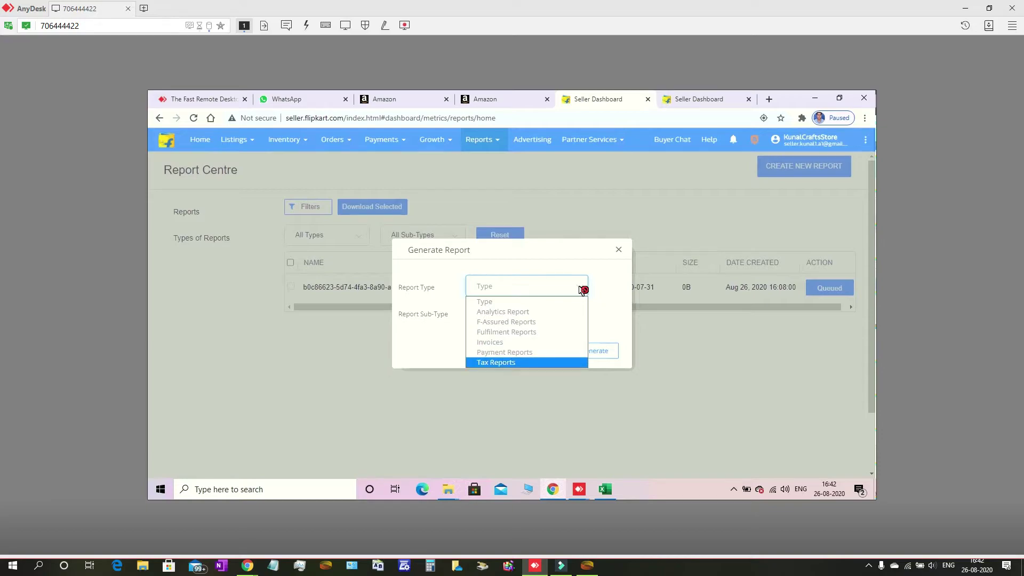
key("Return")
key("Tab")
key("space")
key("Down")
key("Down")
key("Return")
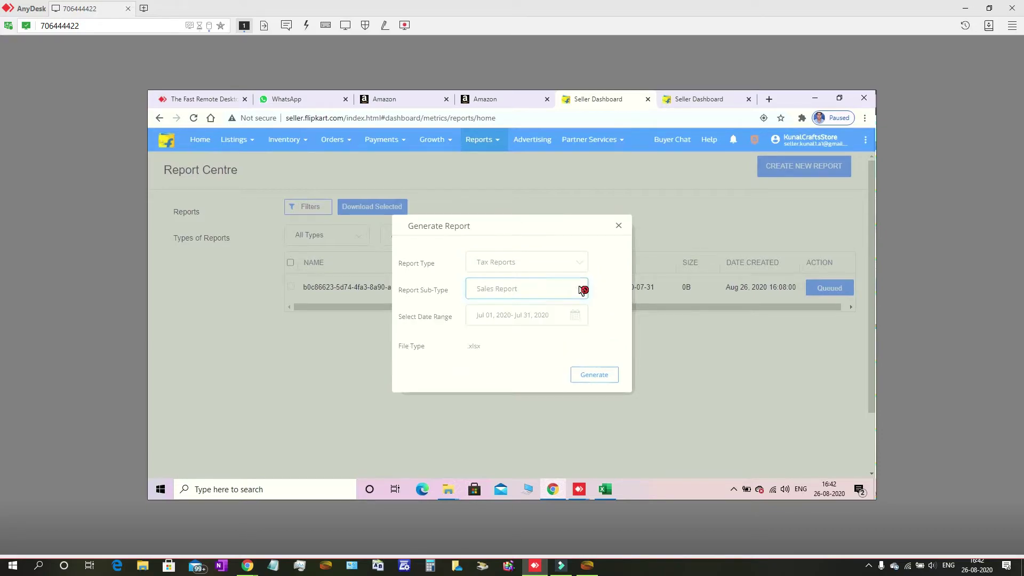
key("Tab")
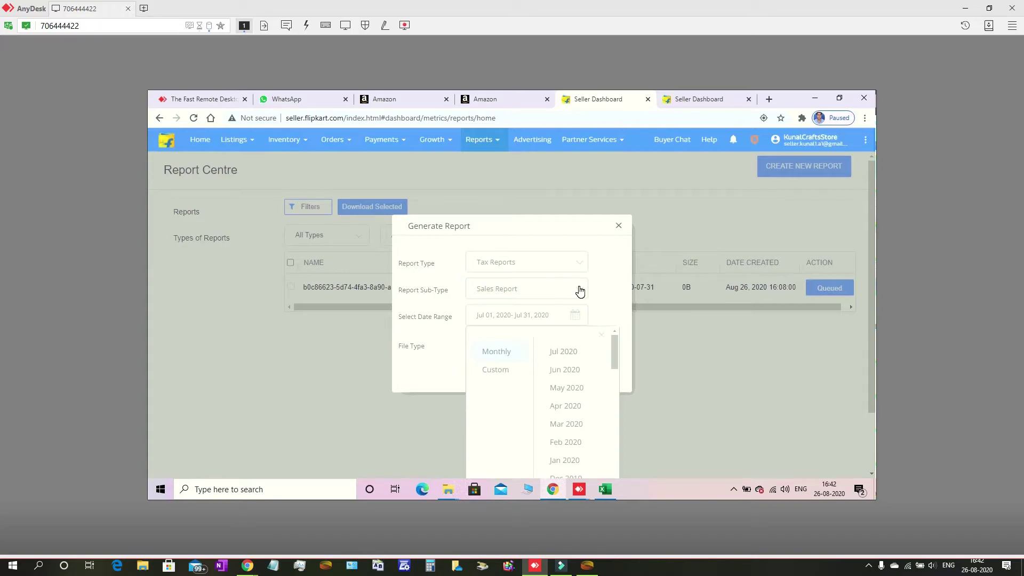
Scroll the month list and keep the date range at Jul 01–Jul 31, 2020
scroll(580, 291, "down", 1)
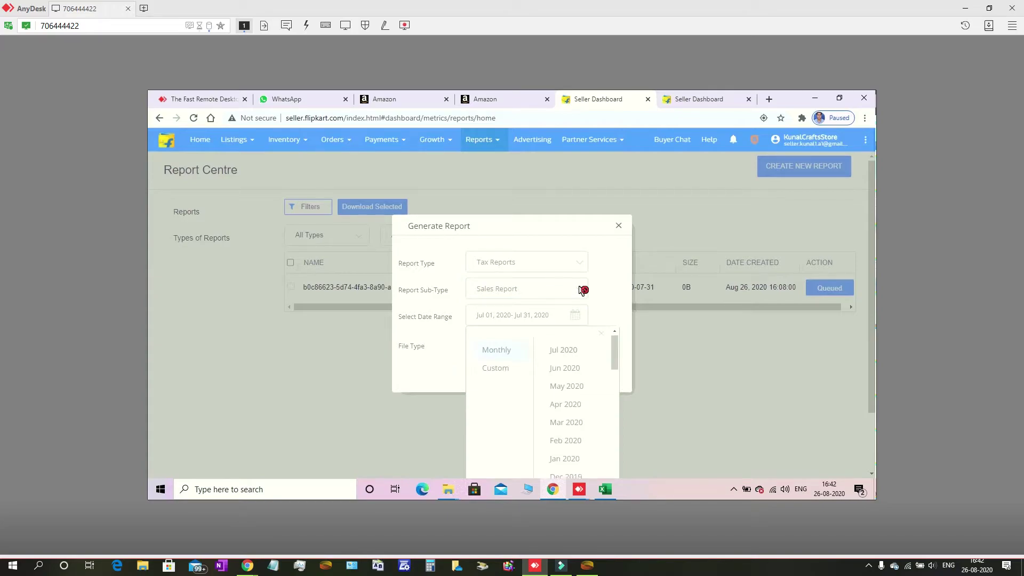
scroll(580, 290, "up", 1)
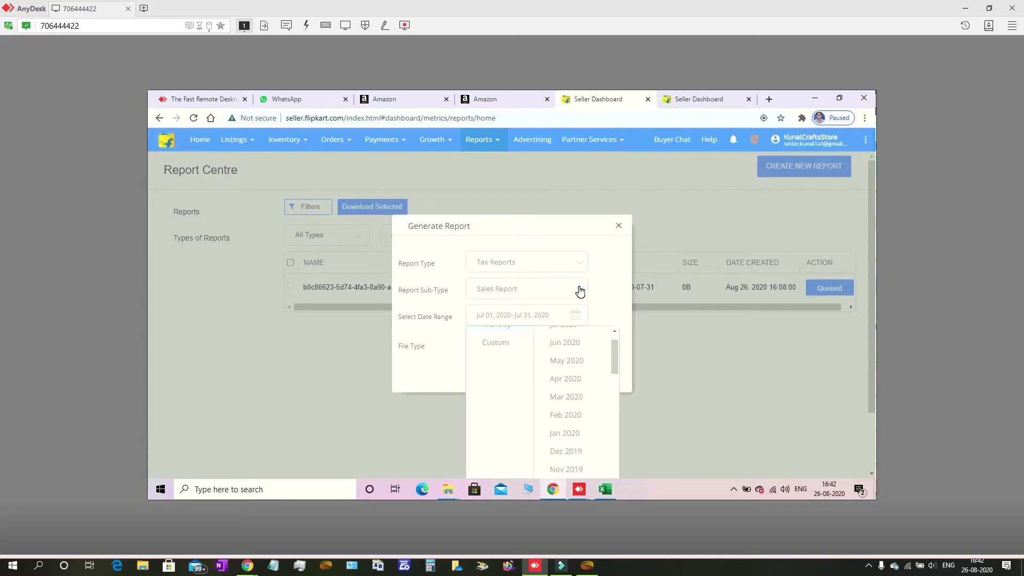
scroll(580, 290, "up", 1)
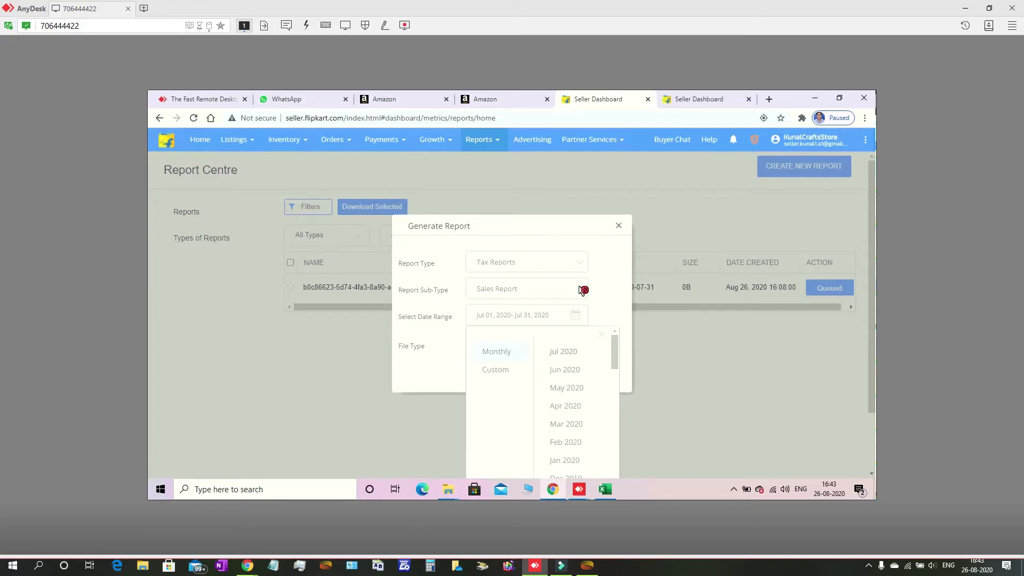
left_click(580, 291)
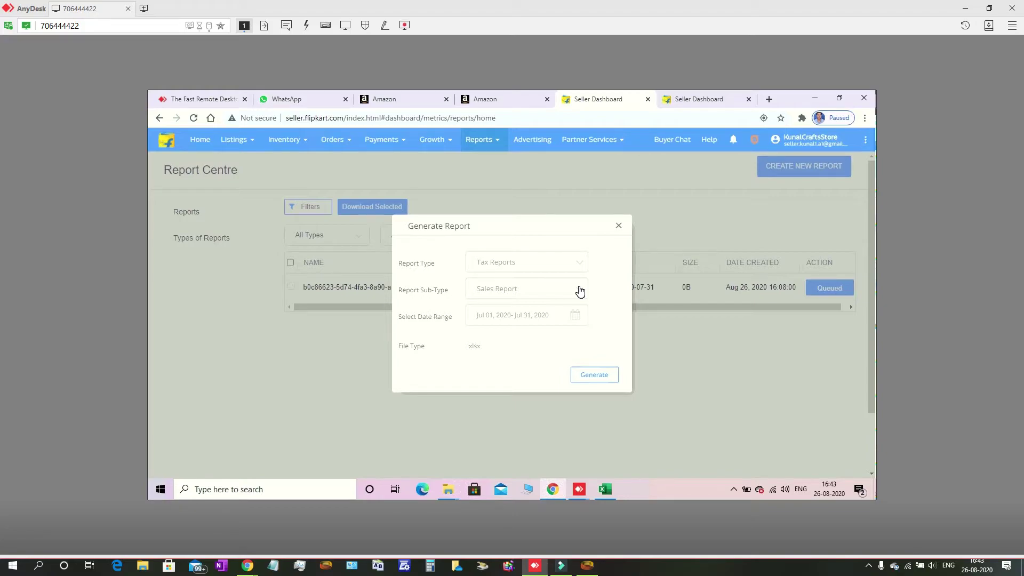
Close the Generate Report form without submitting and return to the Reports menu
left_click(618, 228)
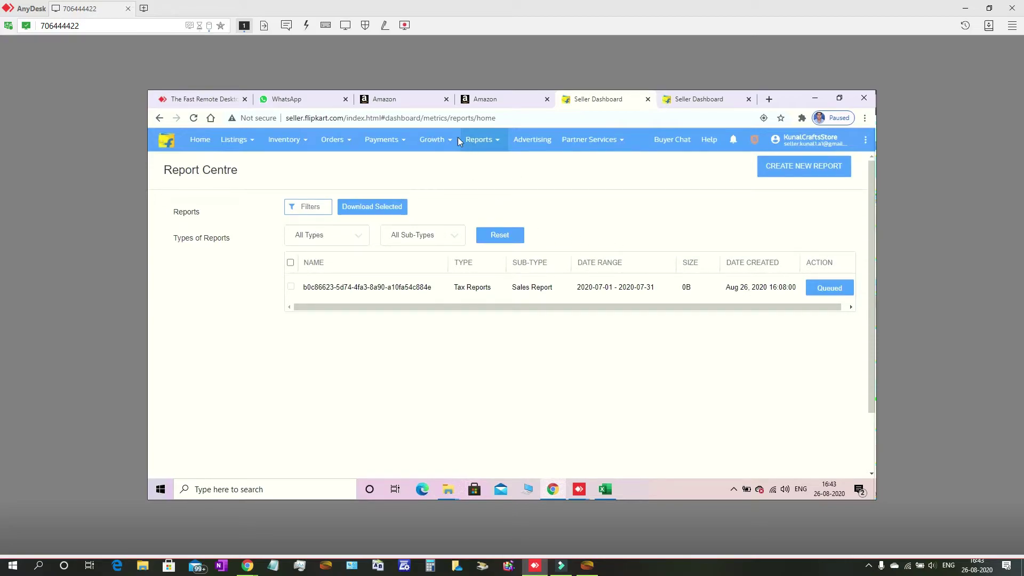
left_click(485, 142)
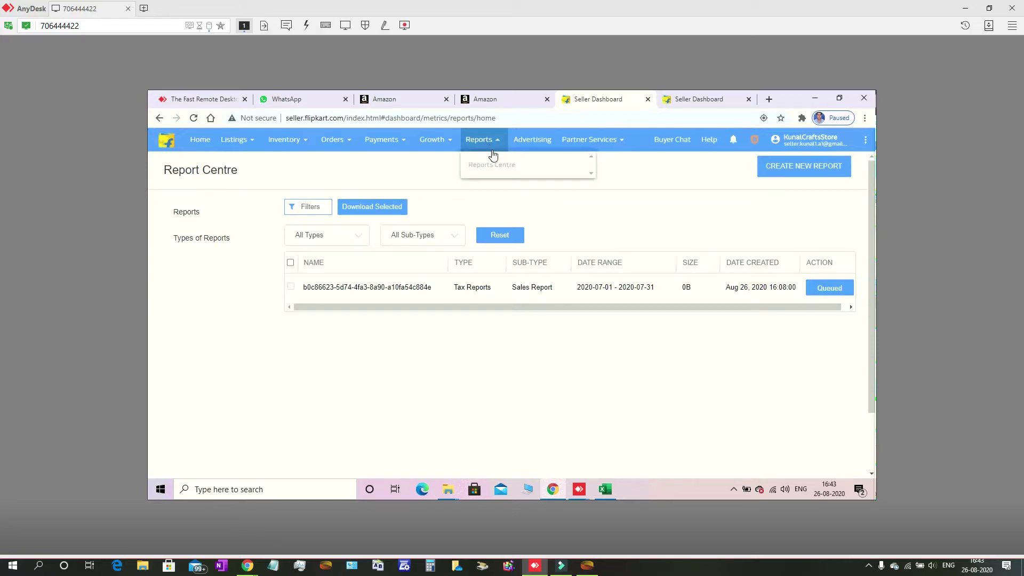
Start a new report request set to Fulfilment Reports with the Orders sub-type
left_click(786, 165)
left_click(573, 284)
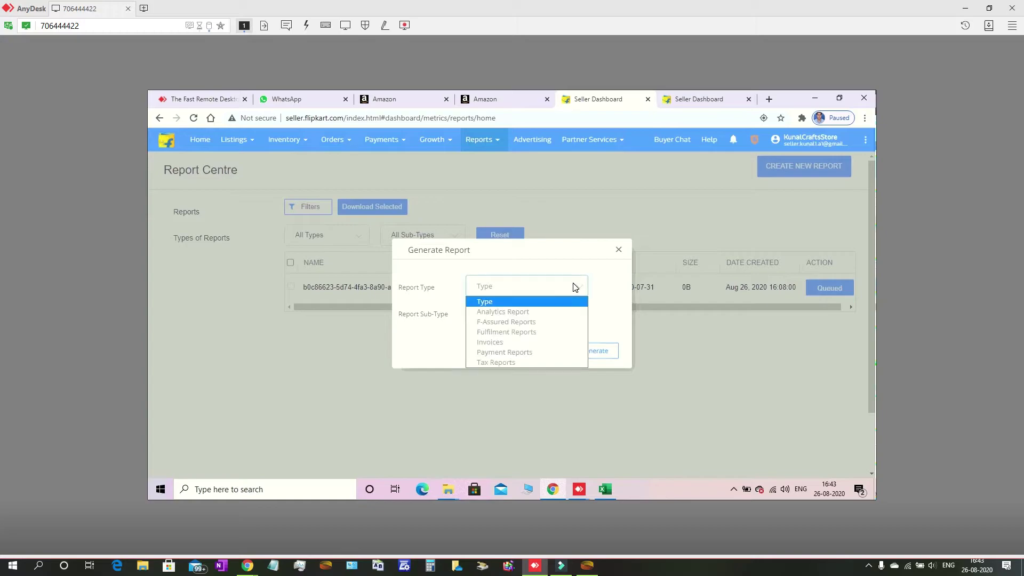
left_click(547, 334)
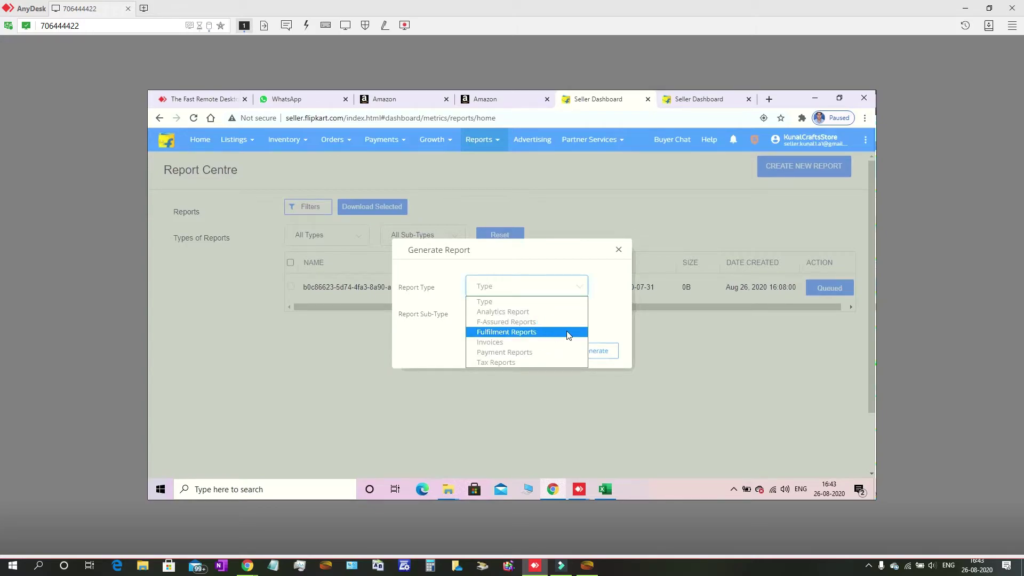
left_click(549, 333)
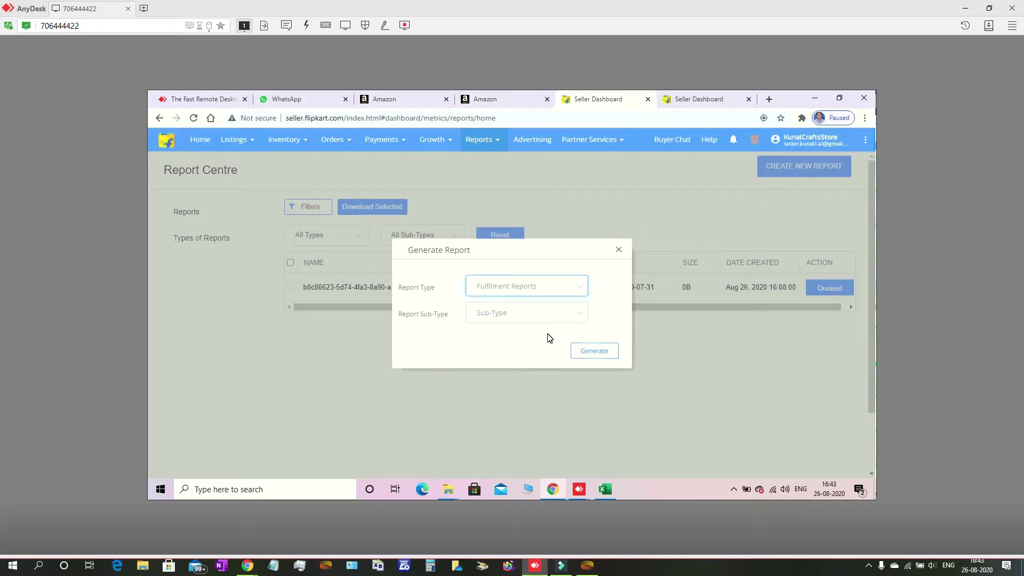
left_click(572, 315)
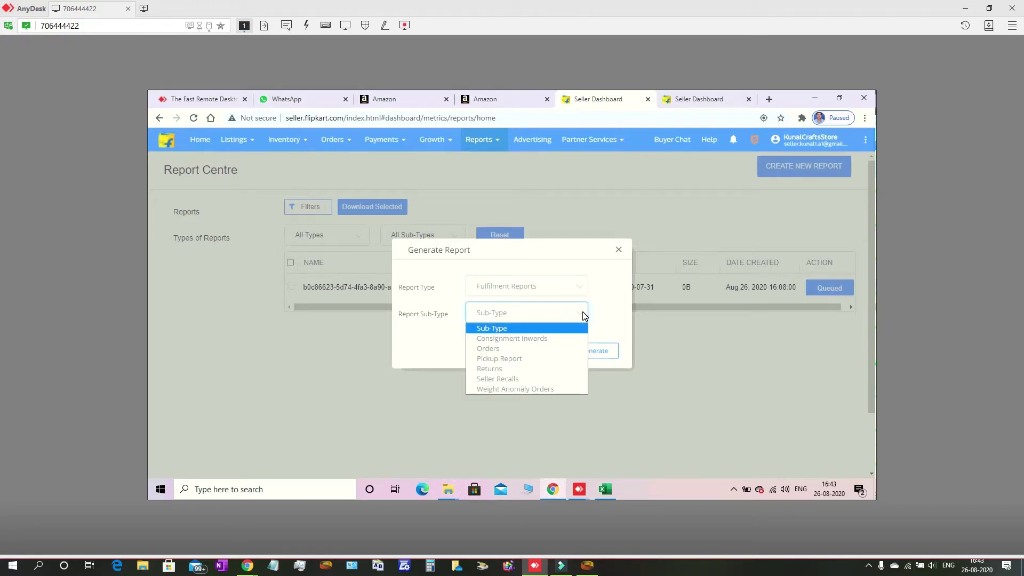
left_click(555, 349)
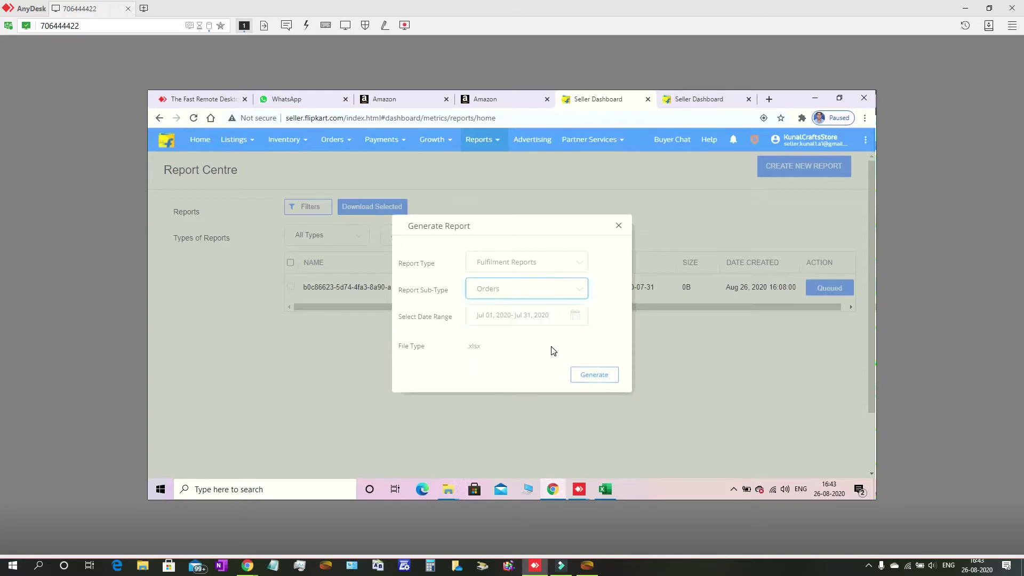
Choose a custom date range starting Apr 01, 2020
left_click(505, 317)
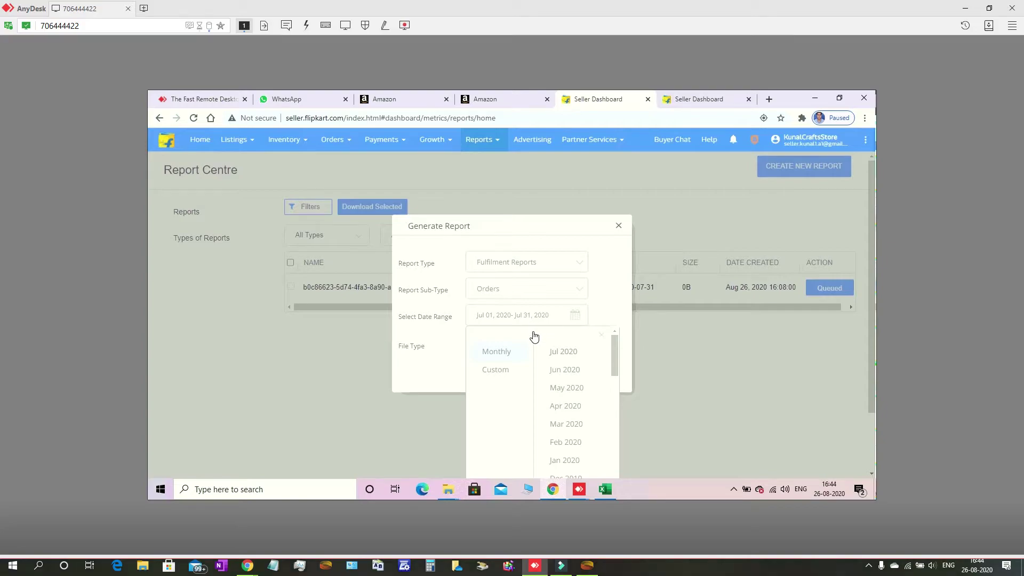
left_click(498, 372)
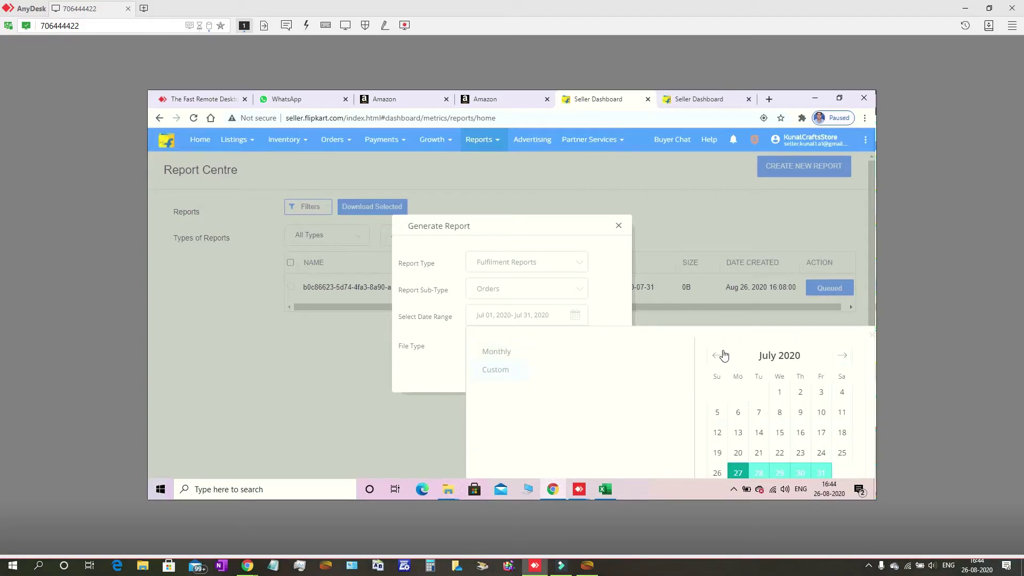
left_click(717, 360)
left_click(717, 359)
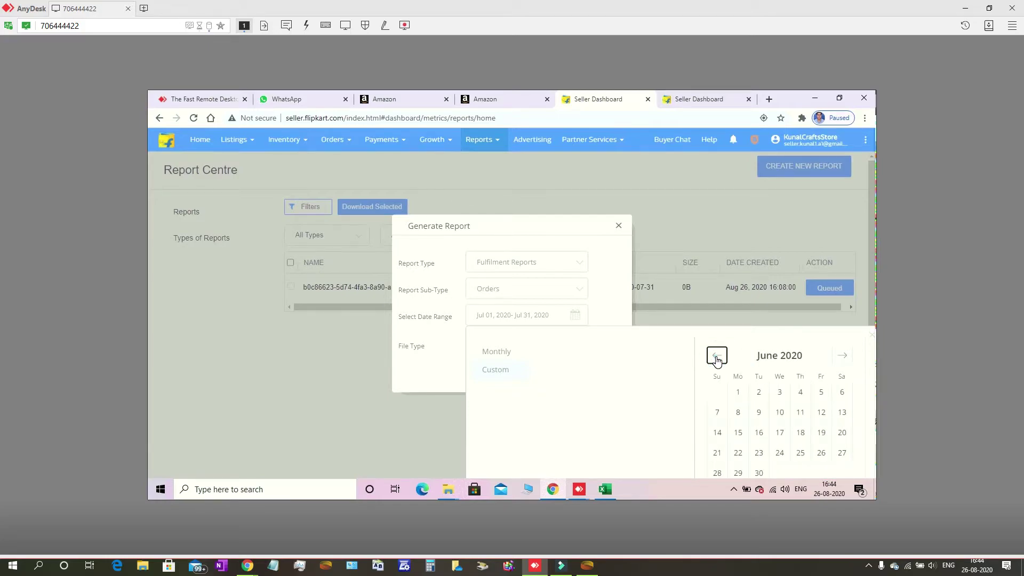
left_click(717, 359)
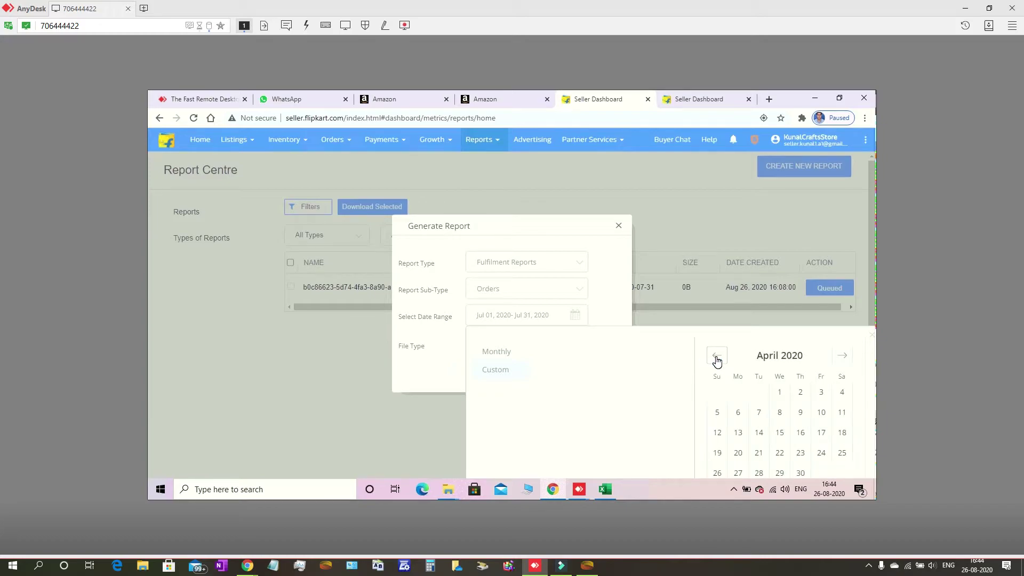
left_click(779, 394)
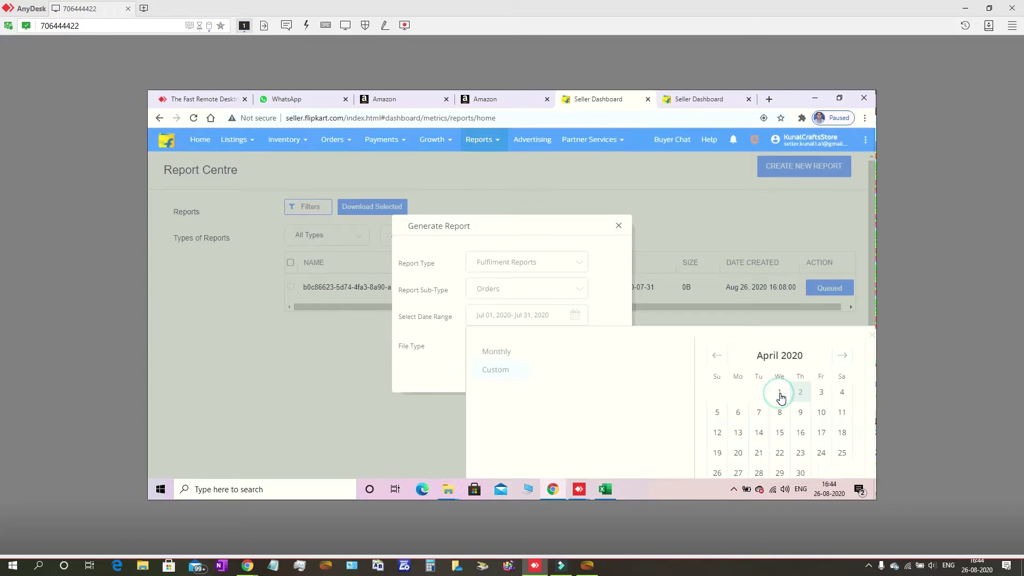
left_click(850, 469)
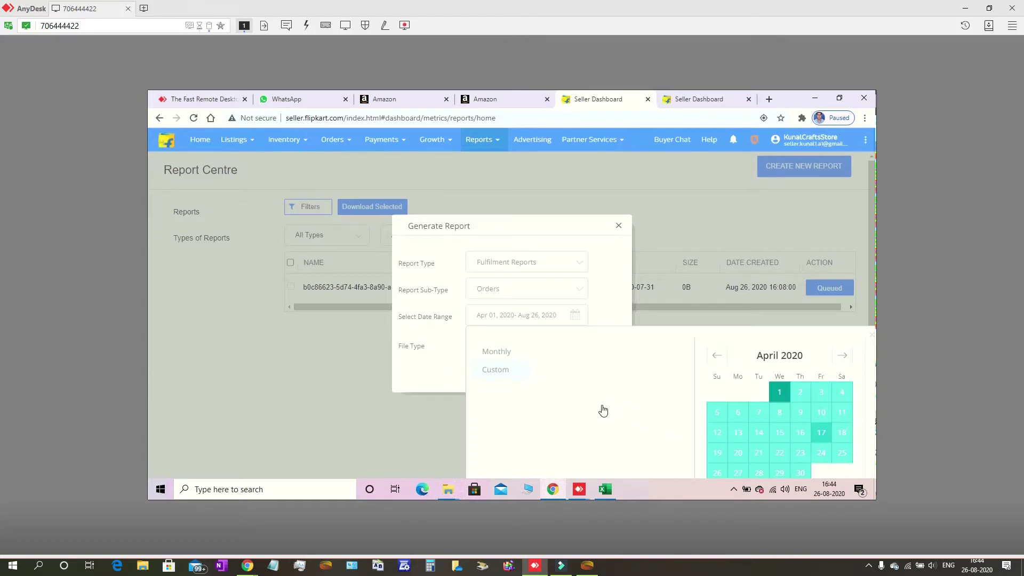
End the date range on Aug 26, 2020
key("ctrl+minus")
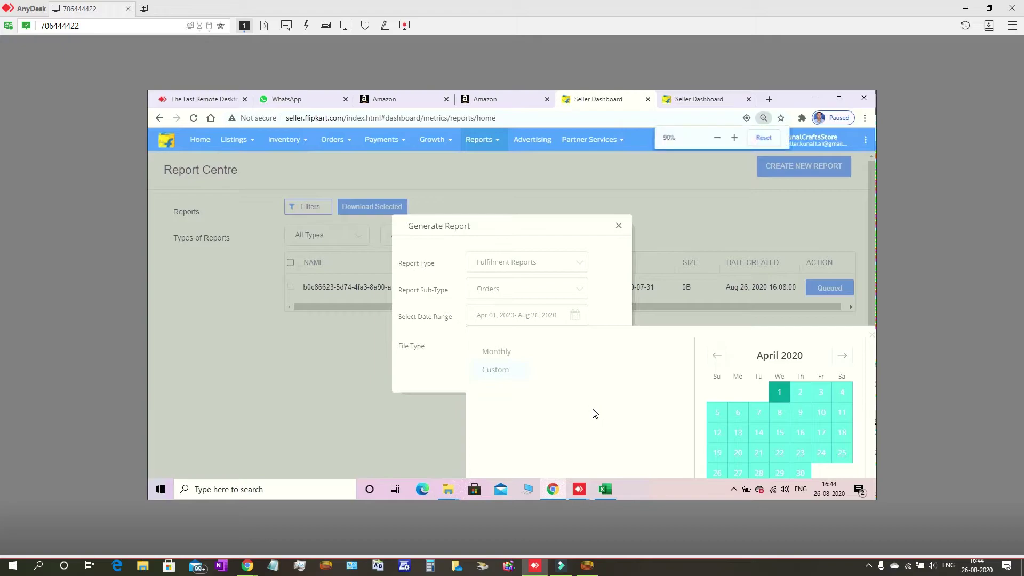
key("ctrl+minus")
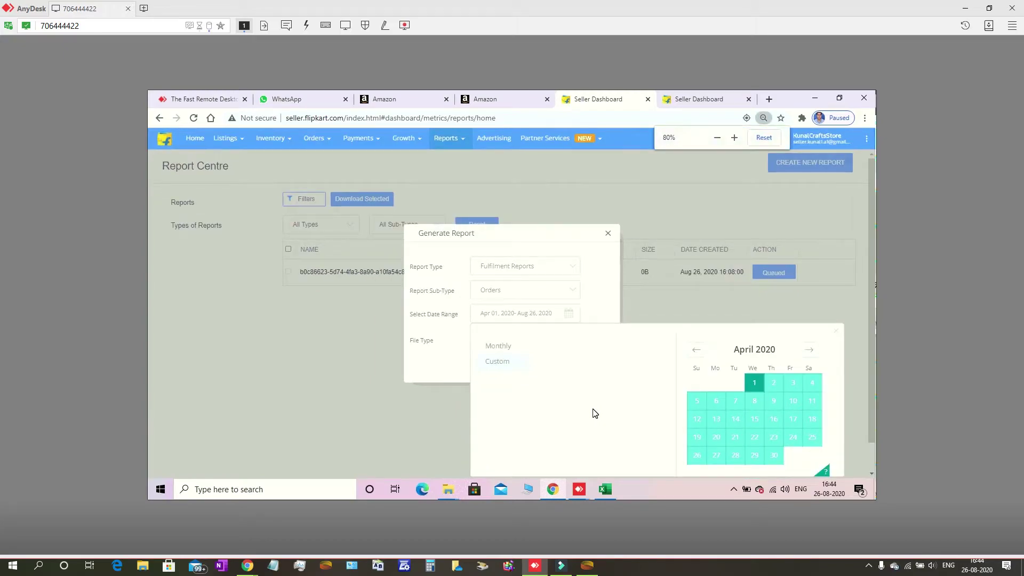
key("ctrl+minus")
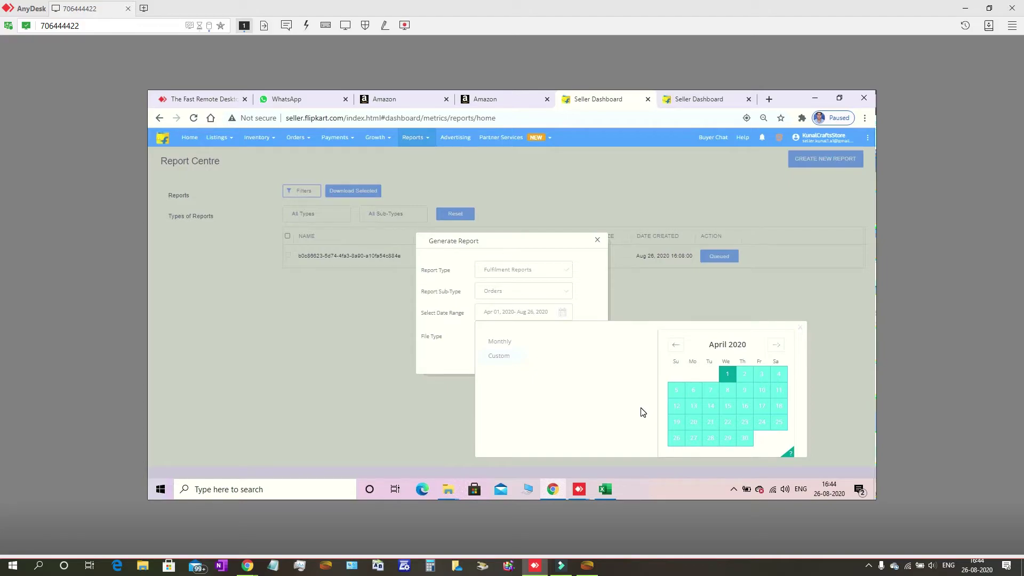
left_click(777, 346)
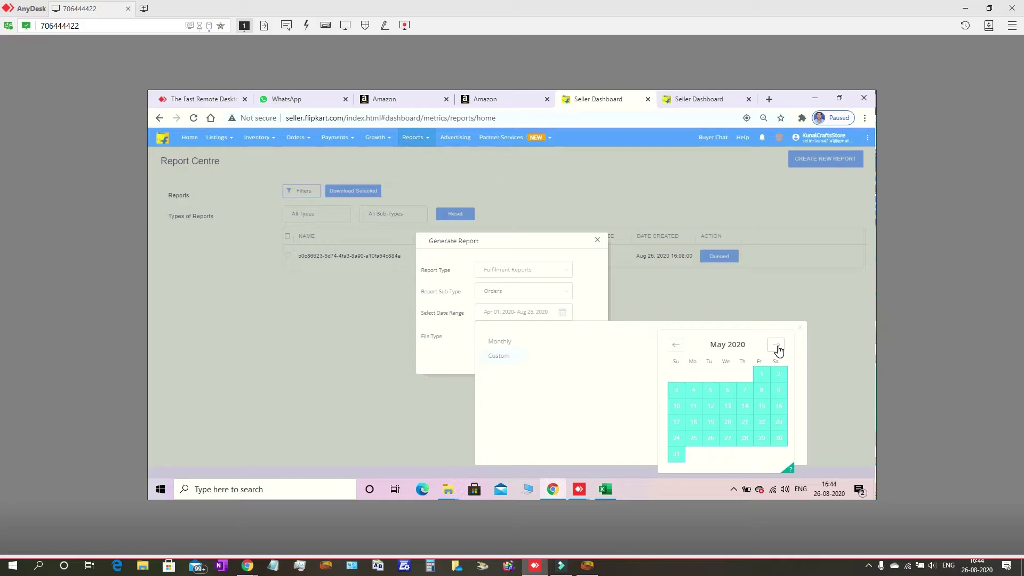
left_click(778, 348)
left_click(777, 348)
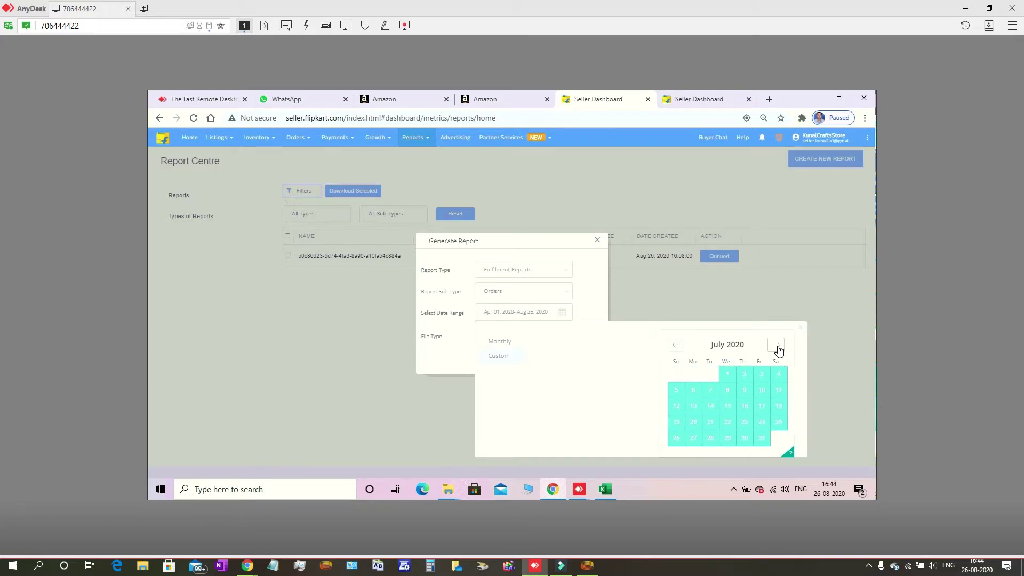
left_click(777, 347)
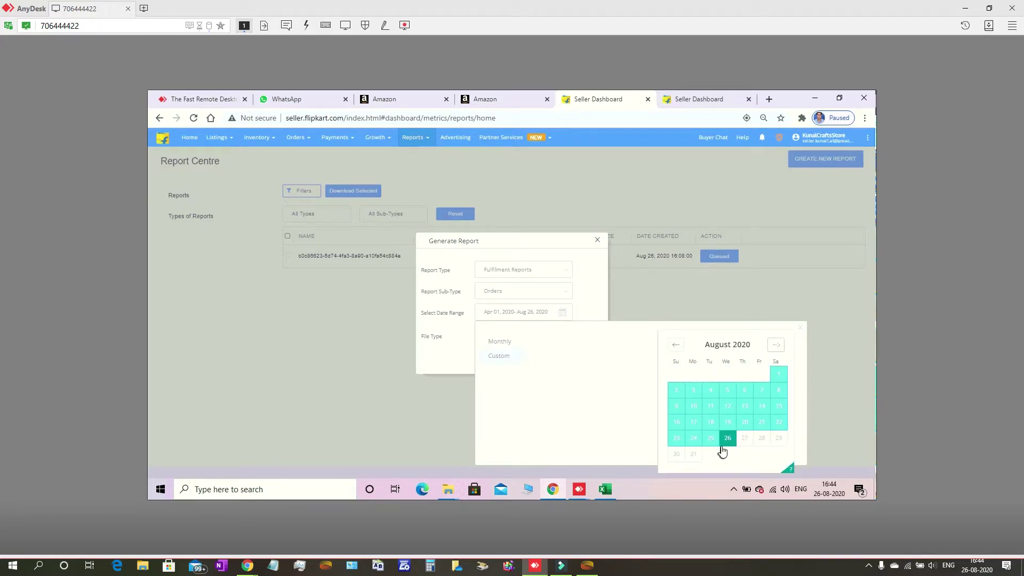
left_click(726, 444)
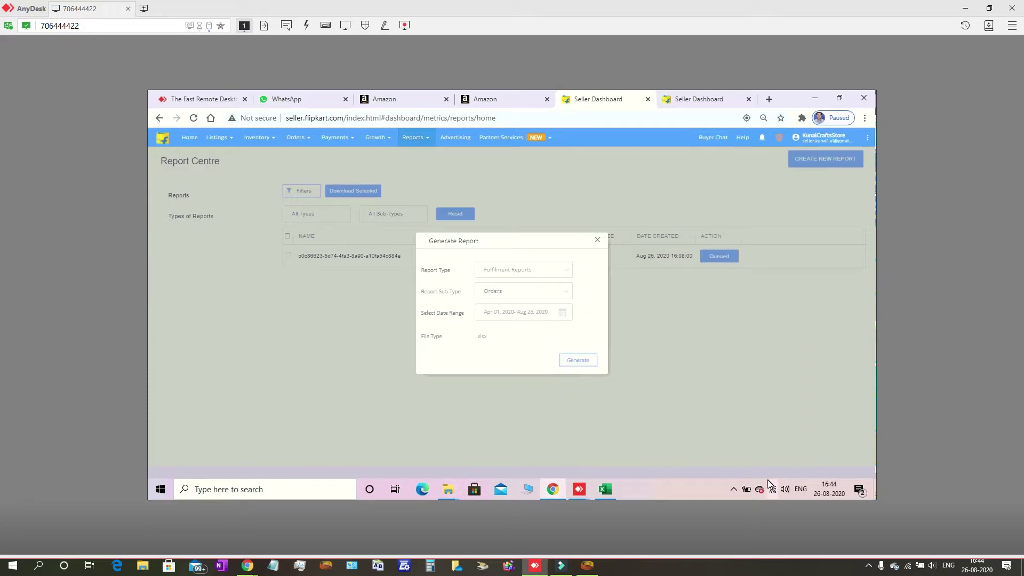
Submit the Fulfilment Orders request for 2020-04-01 to 2020-08-26, queuing it beside the July Sales Report
left_click(581, 361)
left_click(581, 362)
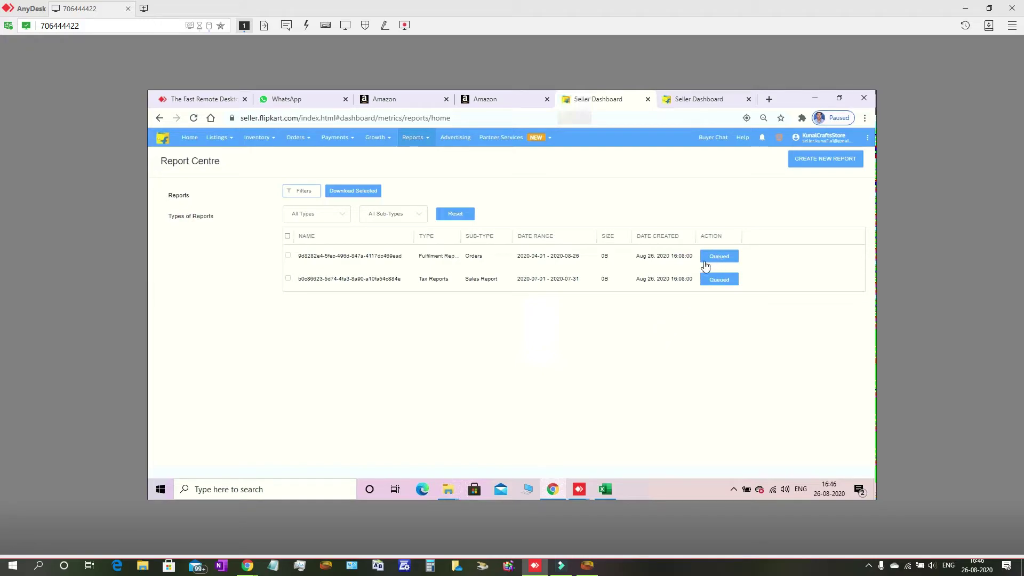
left_click(435, 258)
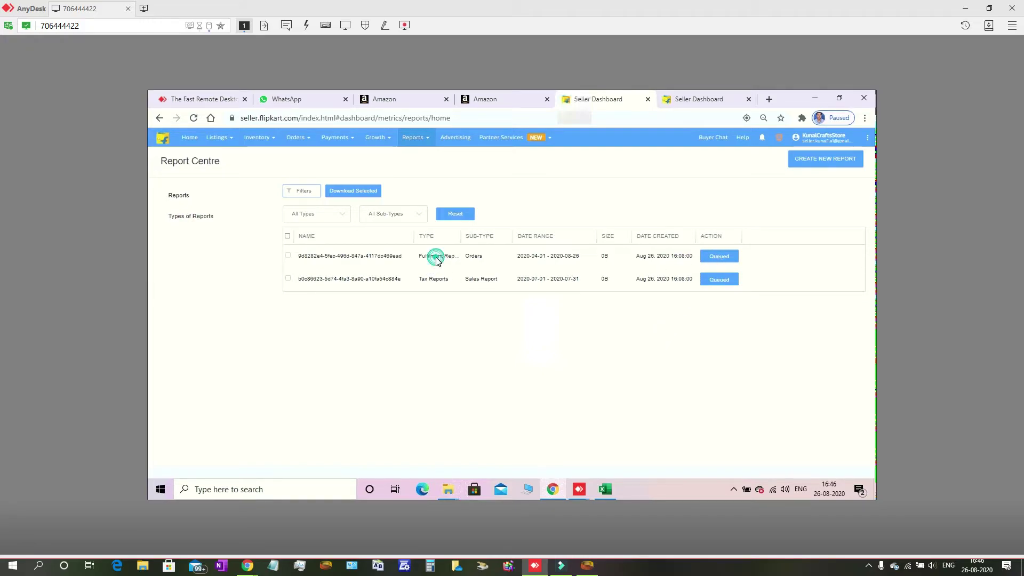
left_click(377, 255)
left_click(475, 257)
key("F5")
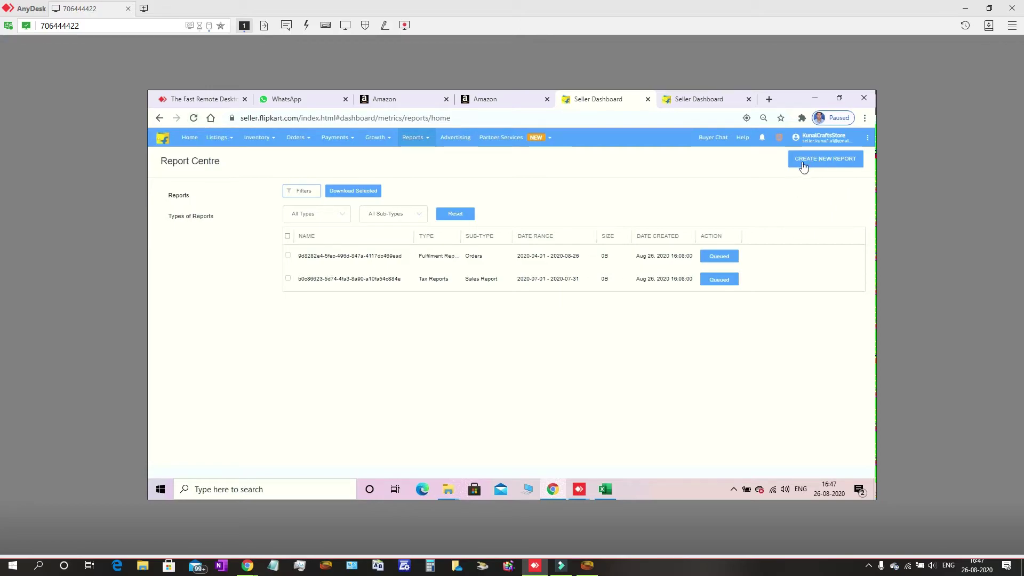
Show the Fulfilment Reports catalogue with Consignment Inwards, Orders, Pickup Report and the other types
left_click(189, 217)
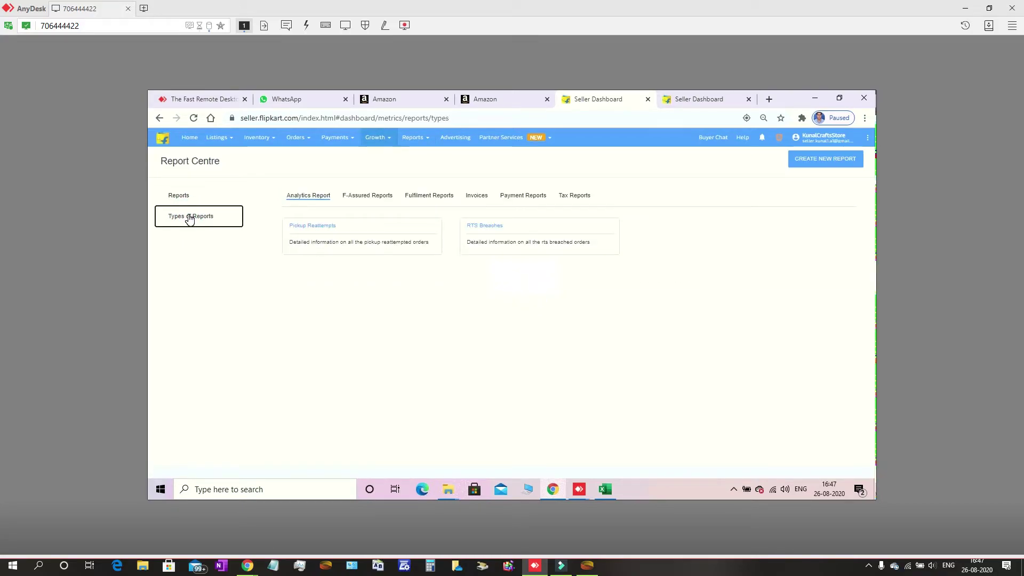
left_click(435, 197)
left_click(431, 198)
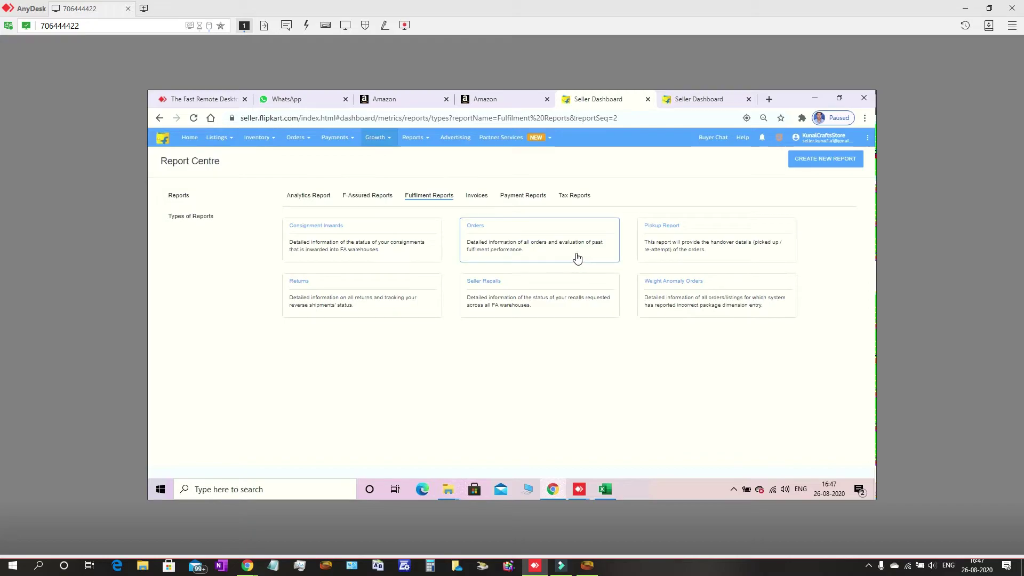
left_click(667, 233)
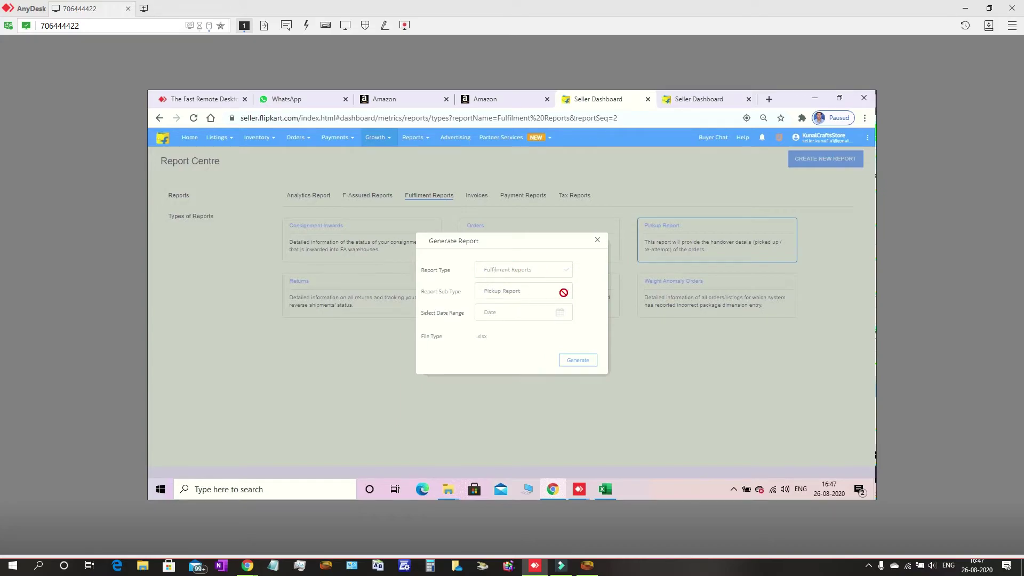
left_click(560, 314)
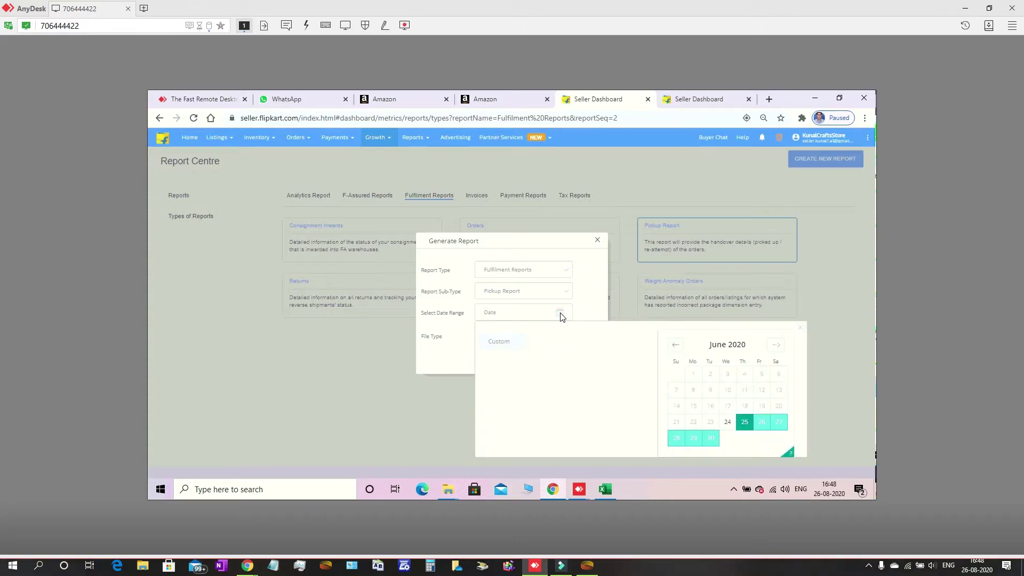
left_click(675, 347)
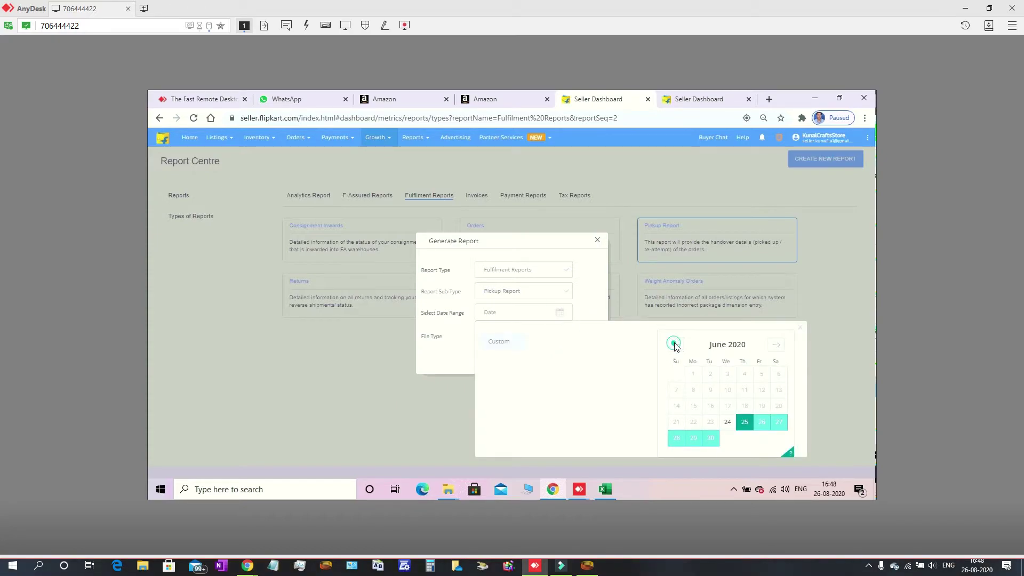
left_click(675, 347)
left_click(675, 348)
left_click(675, 348)
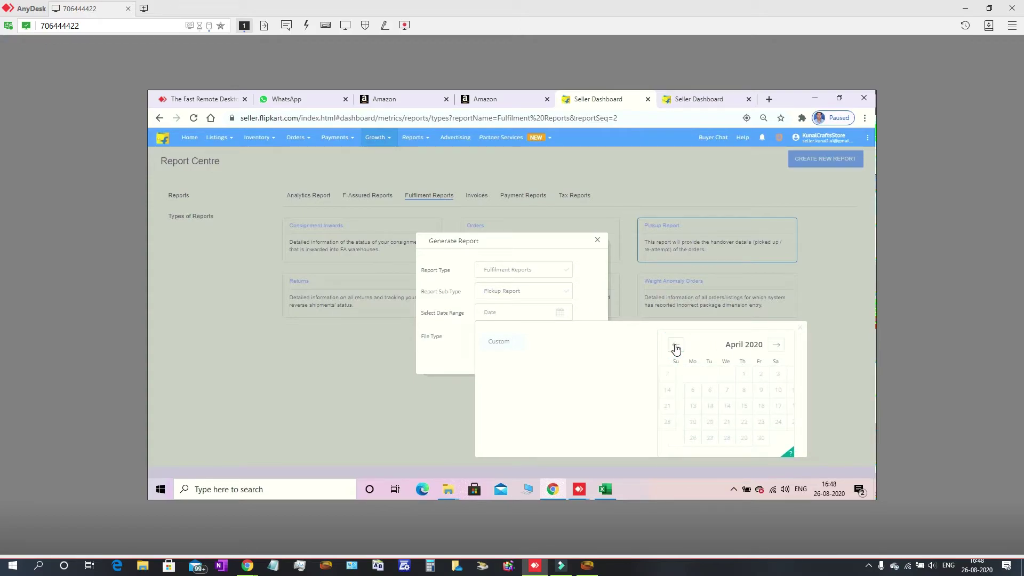
left_click(675, 348)
left_click(779, 376)
left_click(778, 377)
left_click(727, 391)
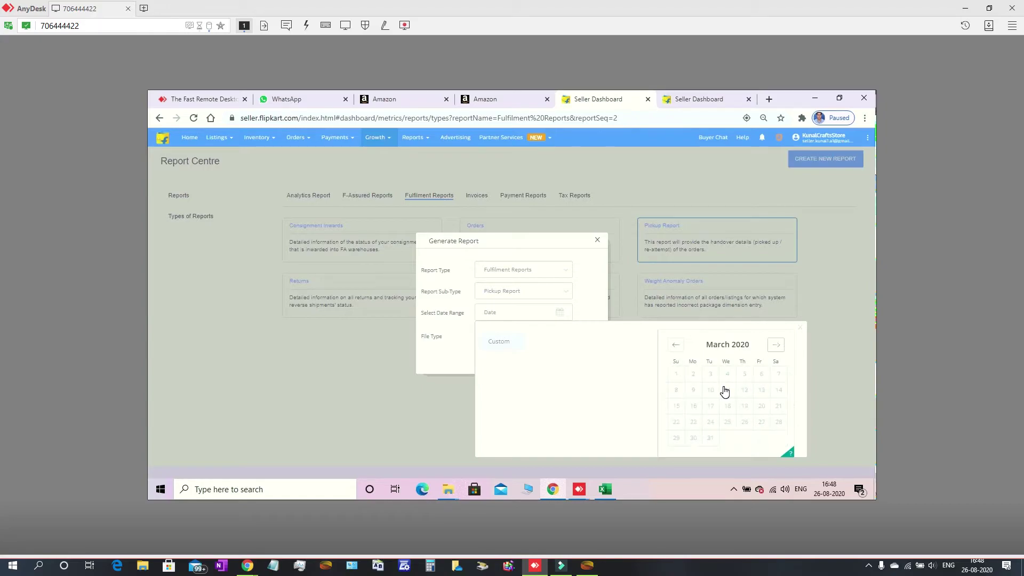
left_click(726, 390)
Dismiss the calendar, leaving the Pickup Report .xlsx request with no date range
left_click(723, 388)
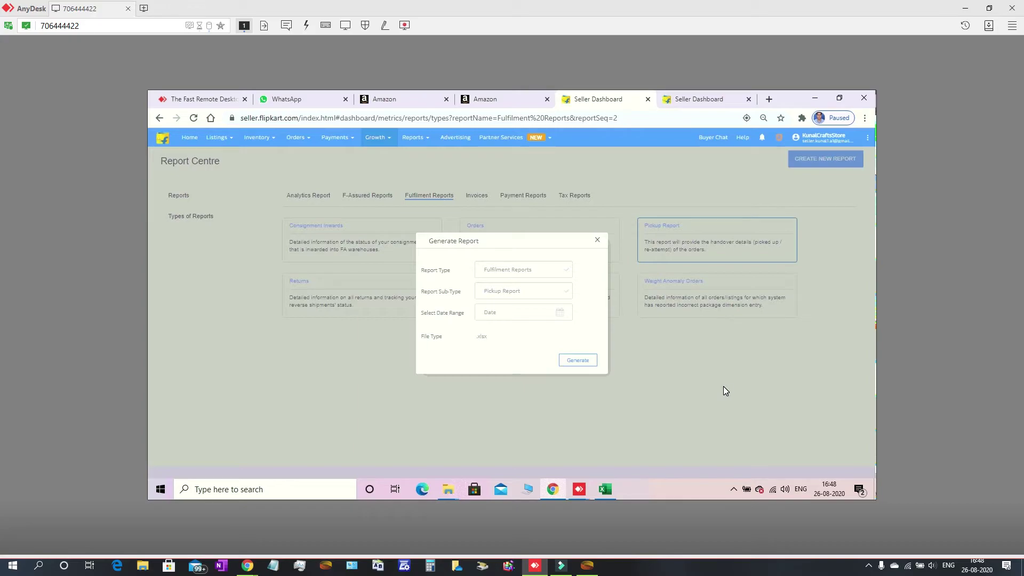
Close the popup, leaving the Seller Recalls request set to Jul 01–Jul 31, 2020, .xlsx
left_click(723, 386)
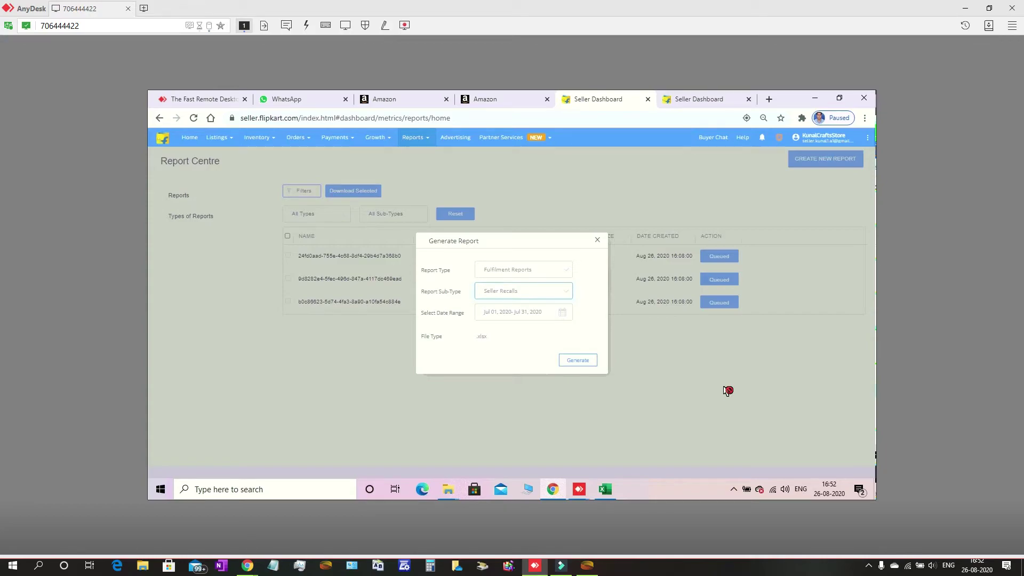
Close the dialog to see four queued reports, then start a blank report from Reports Centre
left_click(728, 390)
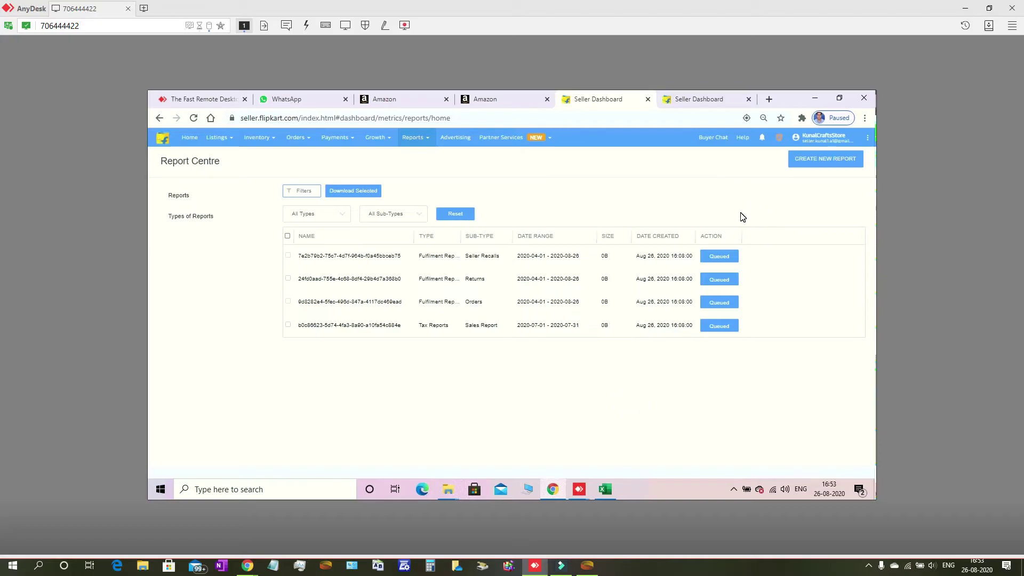
left_click(415, 138)
left_click(820, 165)
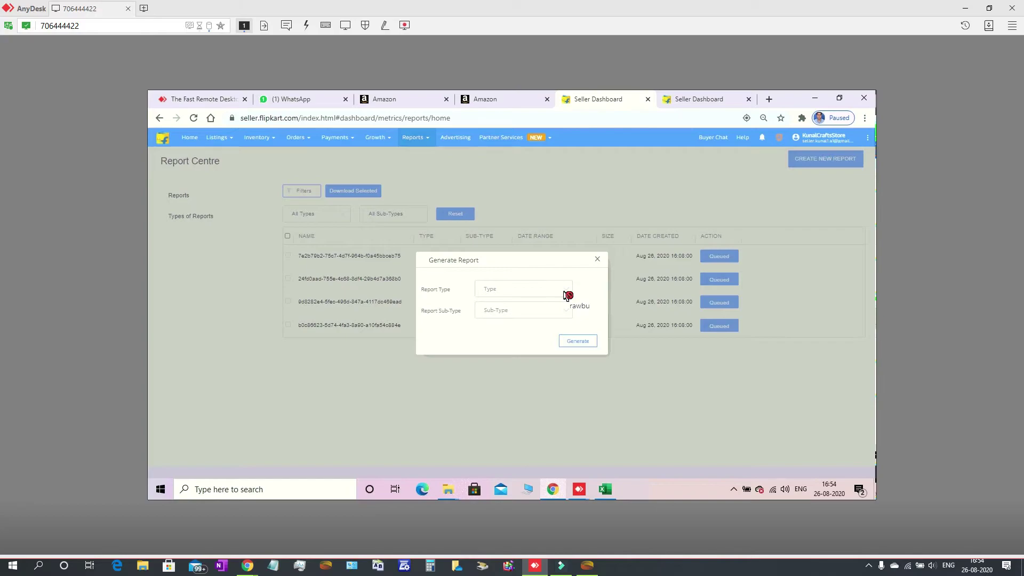
left_click(567, 295)
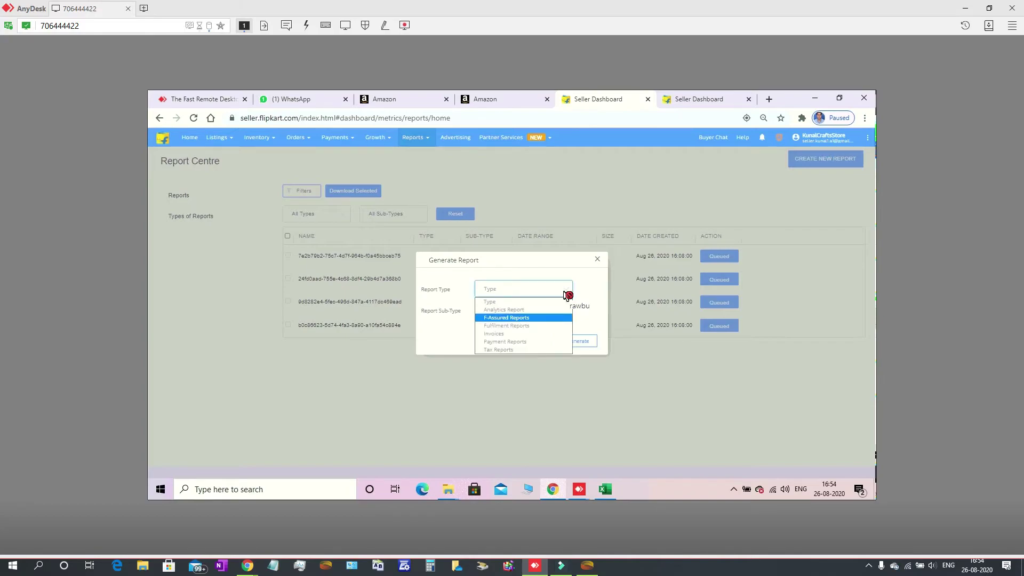
key("Down")
key("Down")
key("Down")
key("Down")
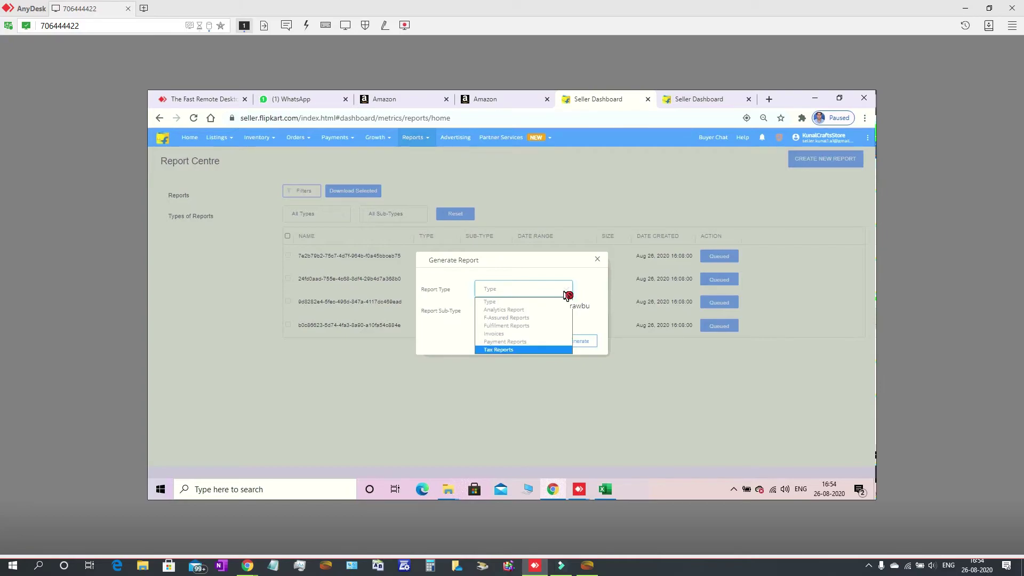
key("Up")
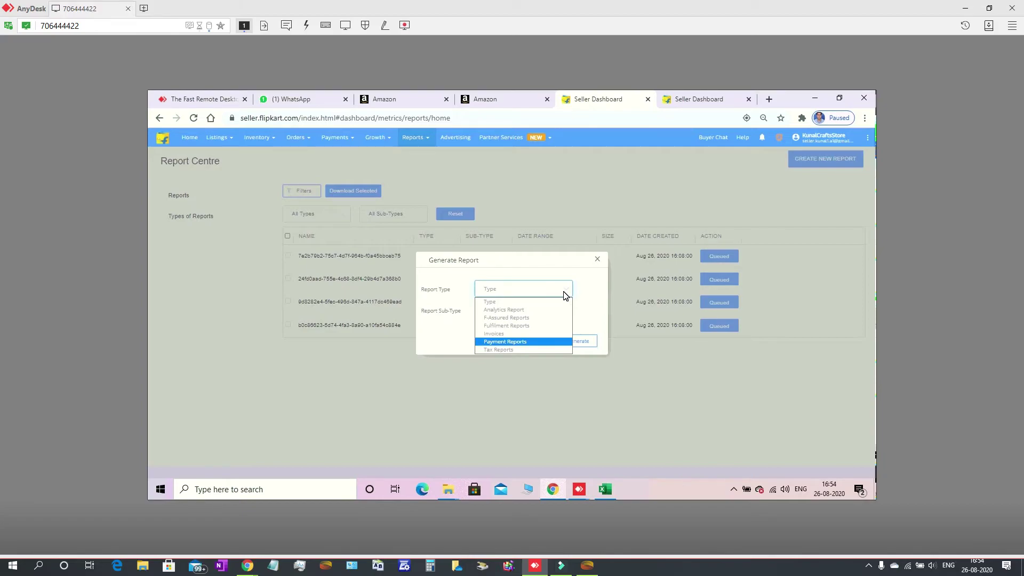
key("Return")
left_click(566, 308)
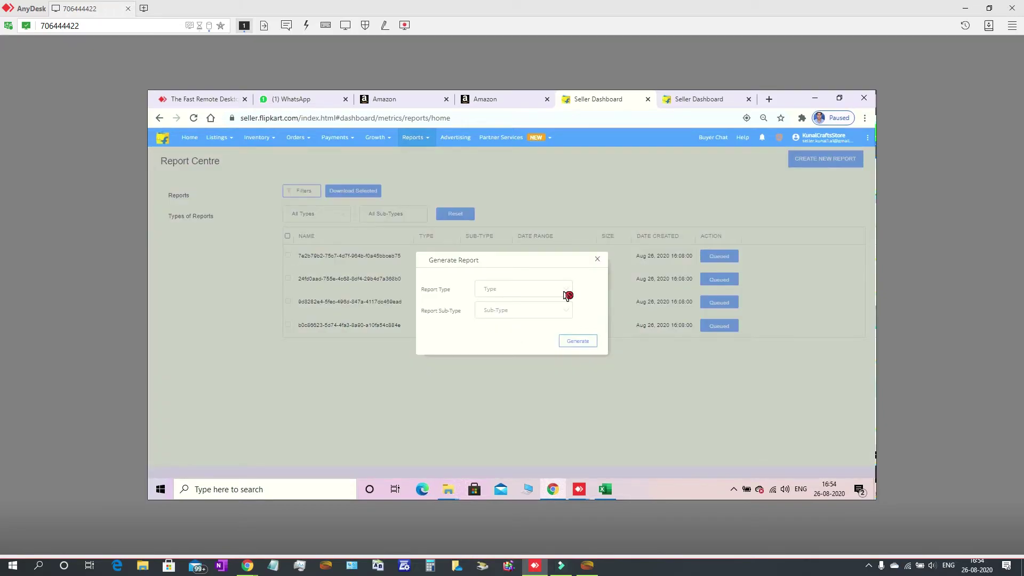
Choose Payment Reports, sub-type Settled Transactions, and a custom July 2020 date range
left_click(567, 295)
key("Down")
key("Down")
key("Down")
key("Return")
key("Tab")
key("Down")
key("Down")
key("Return")
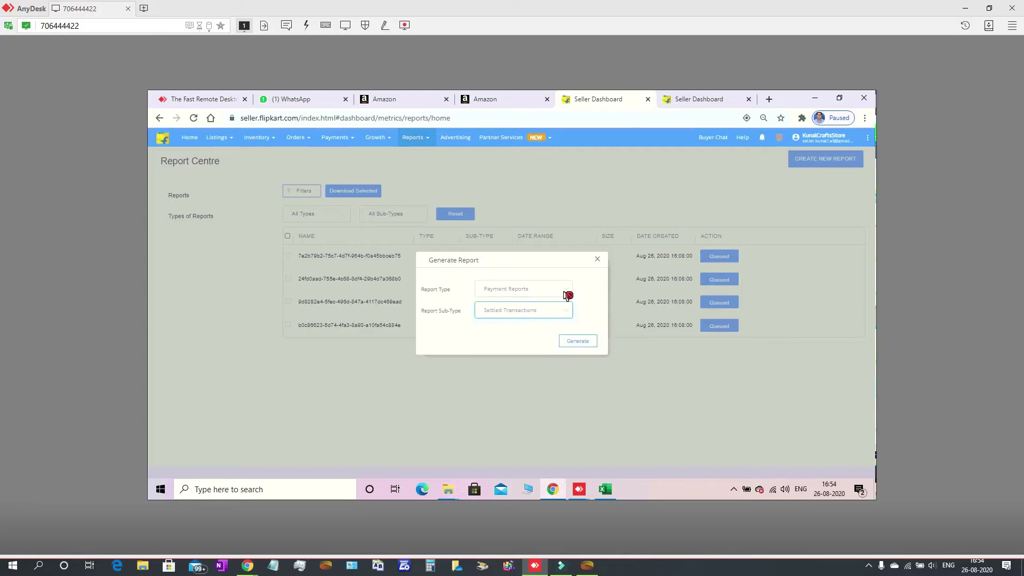
key("Tab")
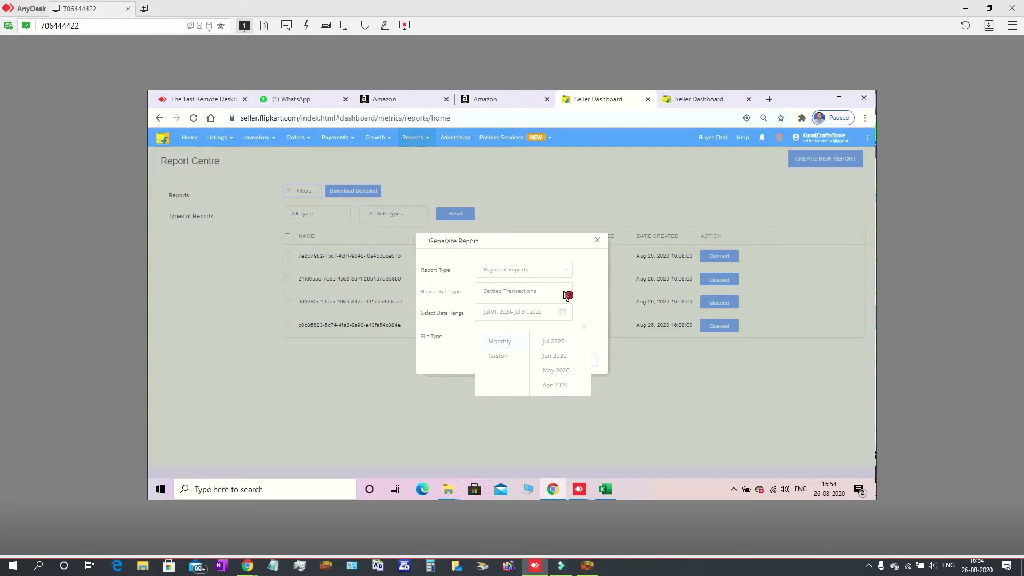
key("Down")
key("Tab")
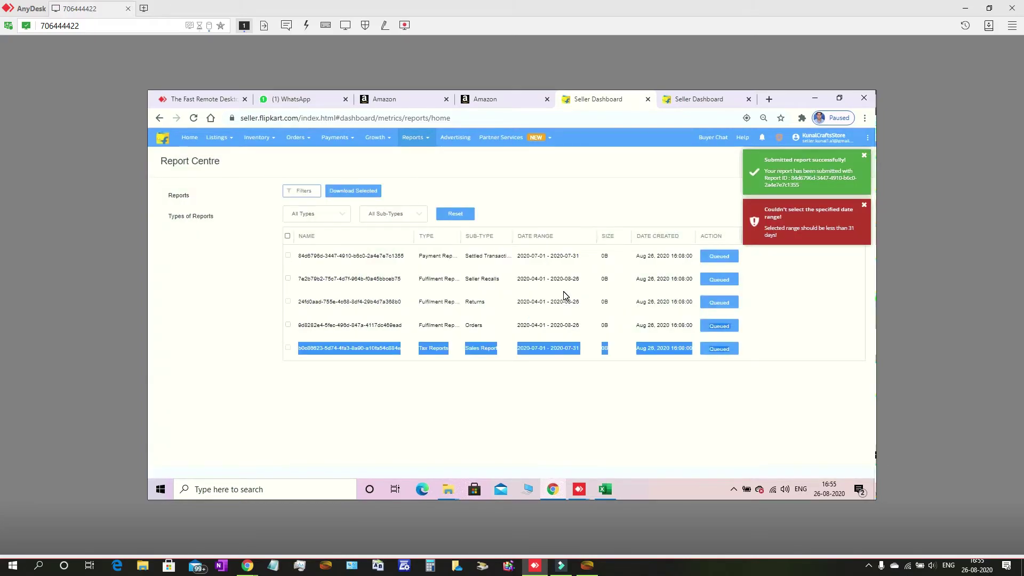
Set the report type to Tax Reports
left_click(565, 295)
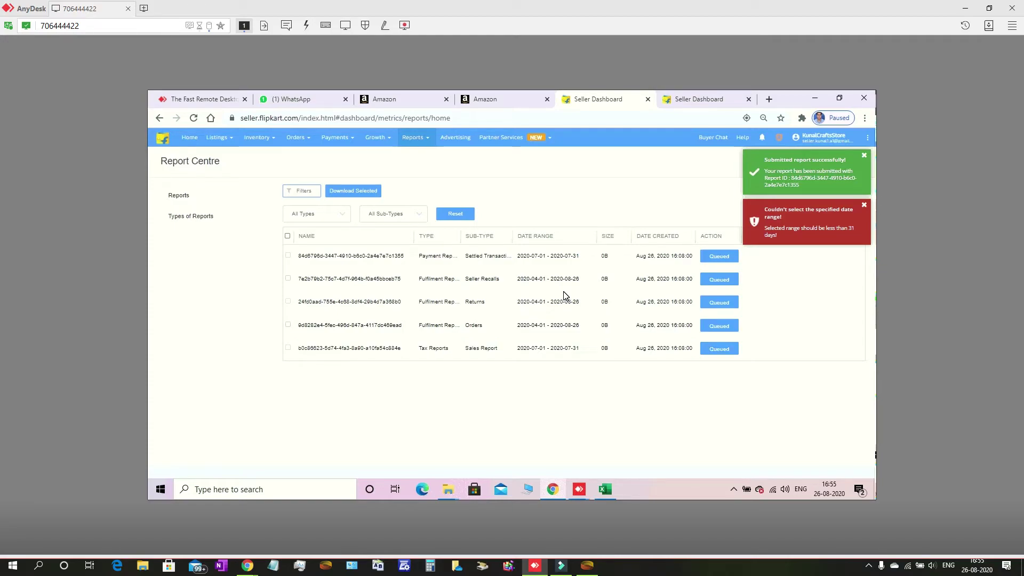
left_click(565, 295)
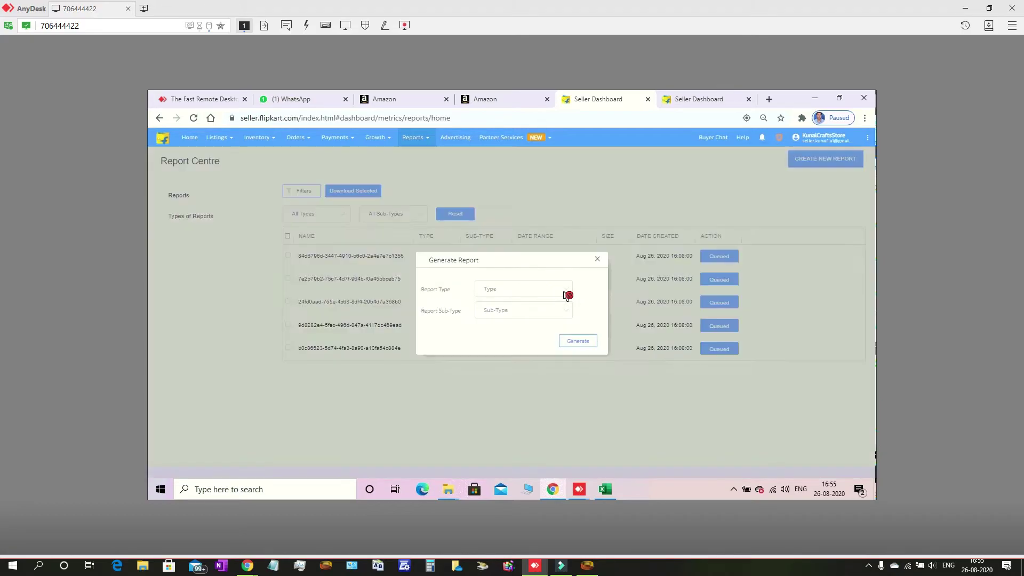
left_click(567, 295)
key("Down")
key("Down")
key("Down")
key("Return")
key("Tab")
key("alt+Down")
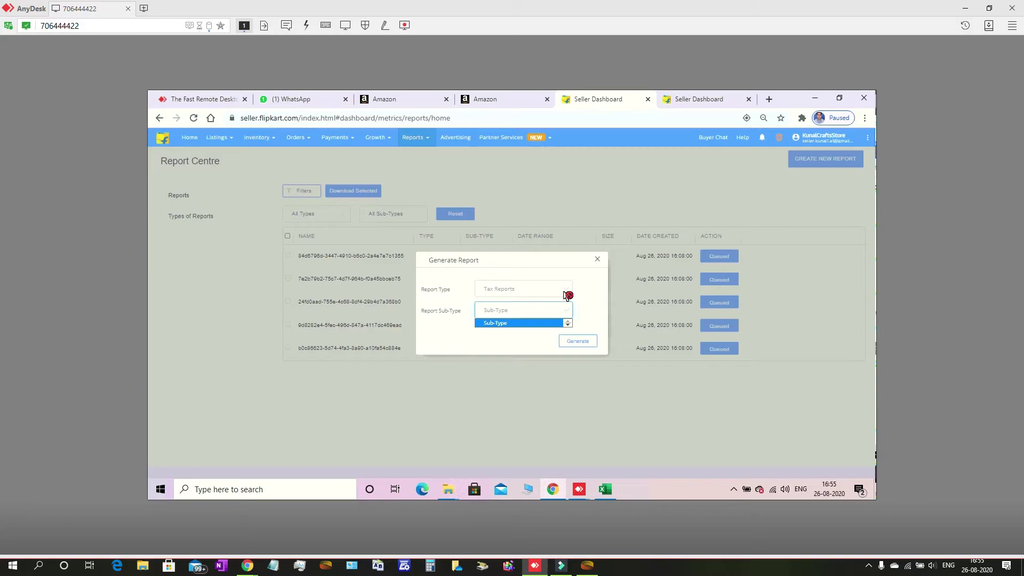
key("Escape")
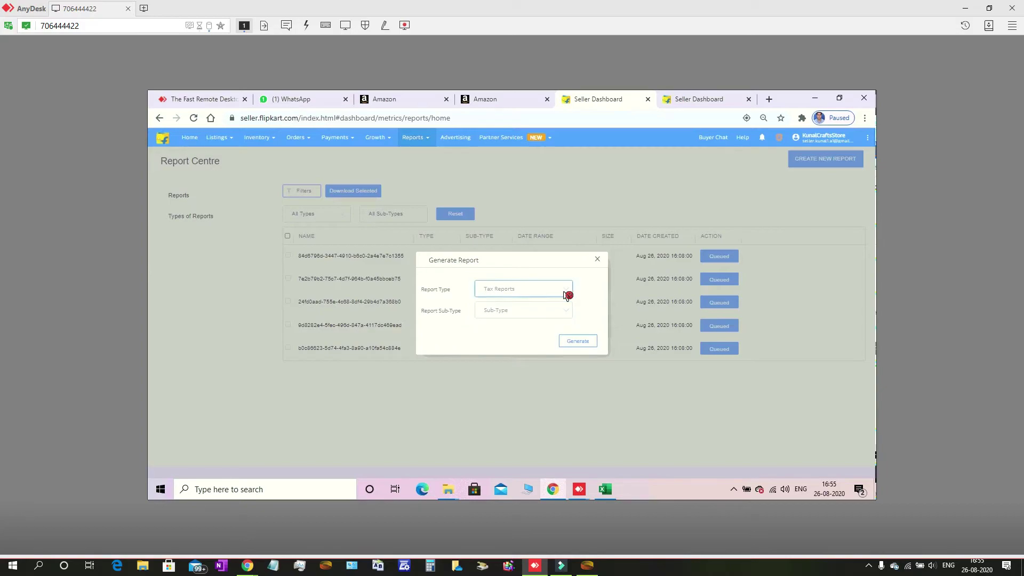
Pick GSTR Return Report as the sub-type and bring up the Jul 2020 month choices
right_click(567, 295)
left_click(567, 295)
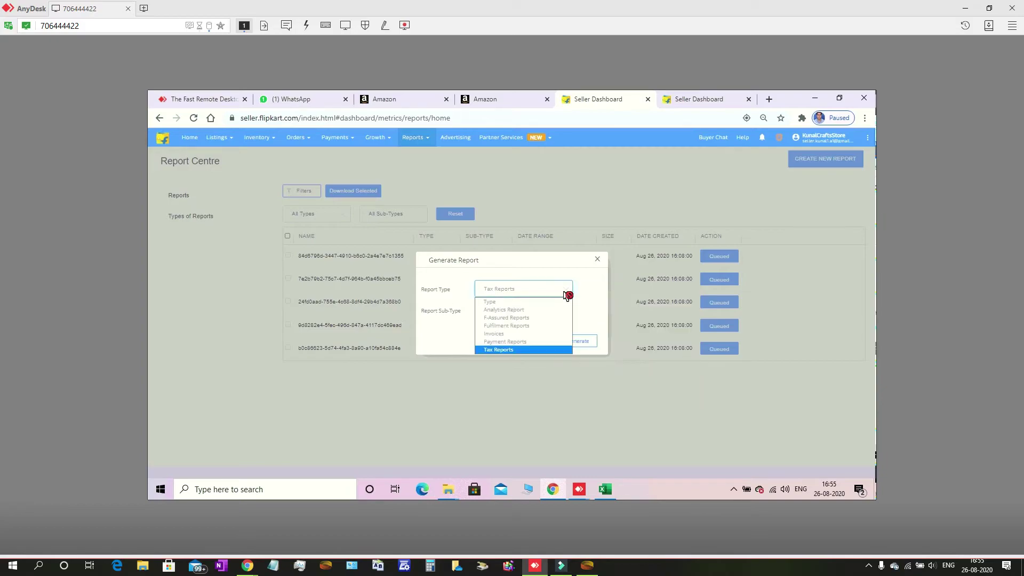
left_click(567, 295)
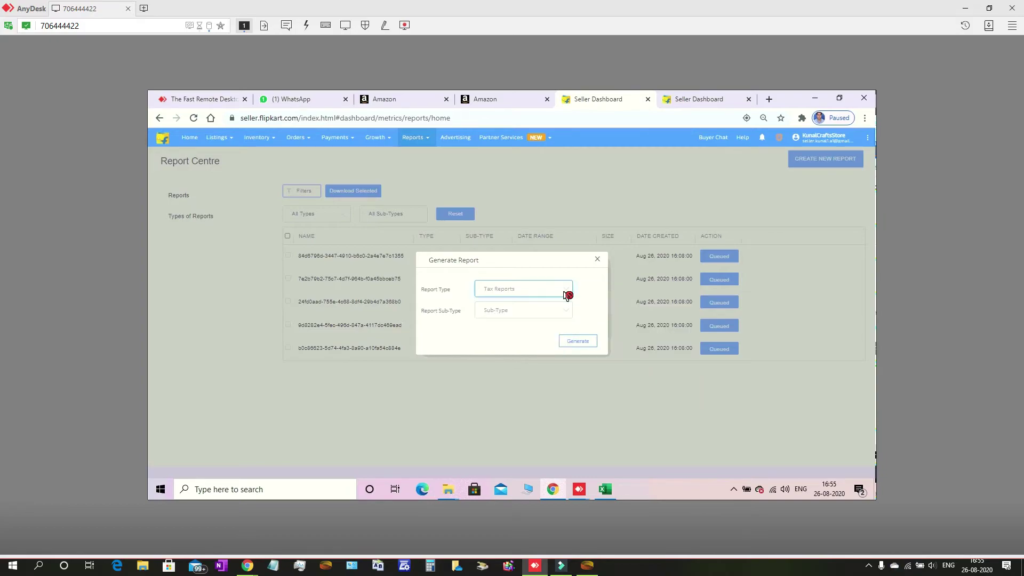
key("Tab")
key("alt+Down")
key("Down")
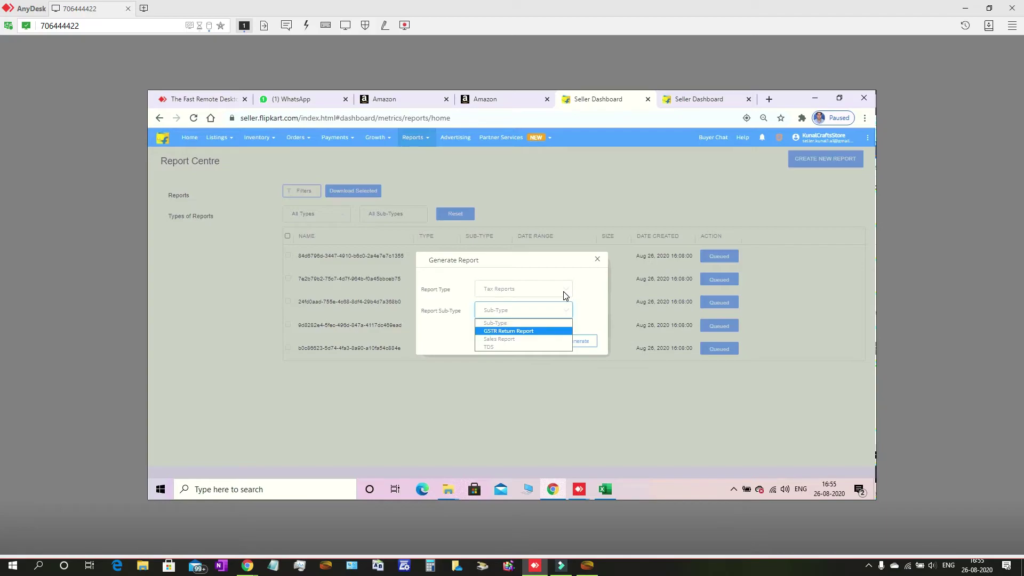
key("Return")
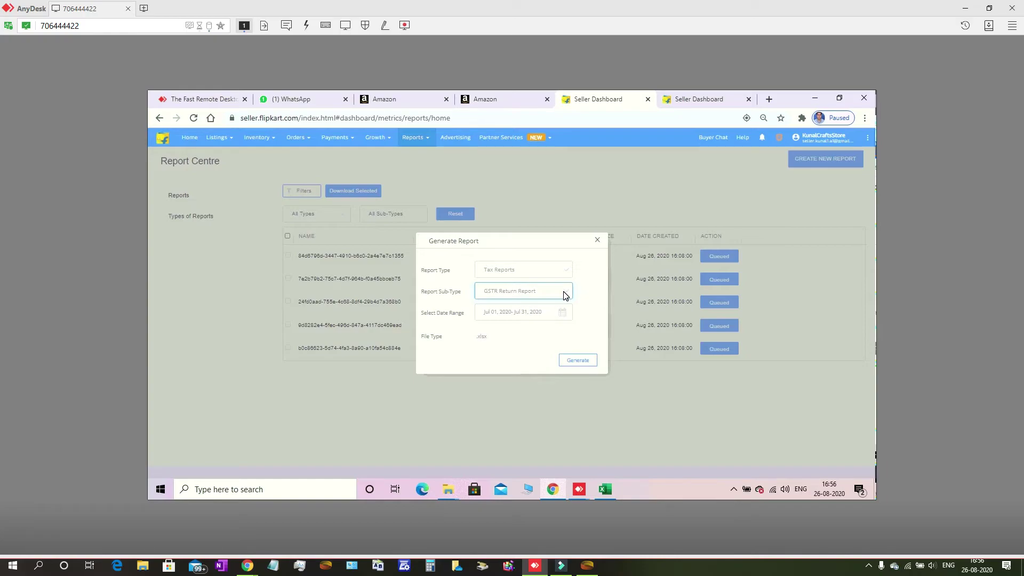
key("Tab")
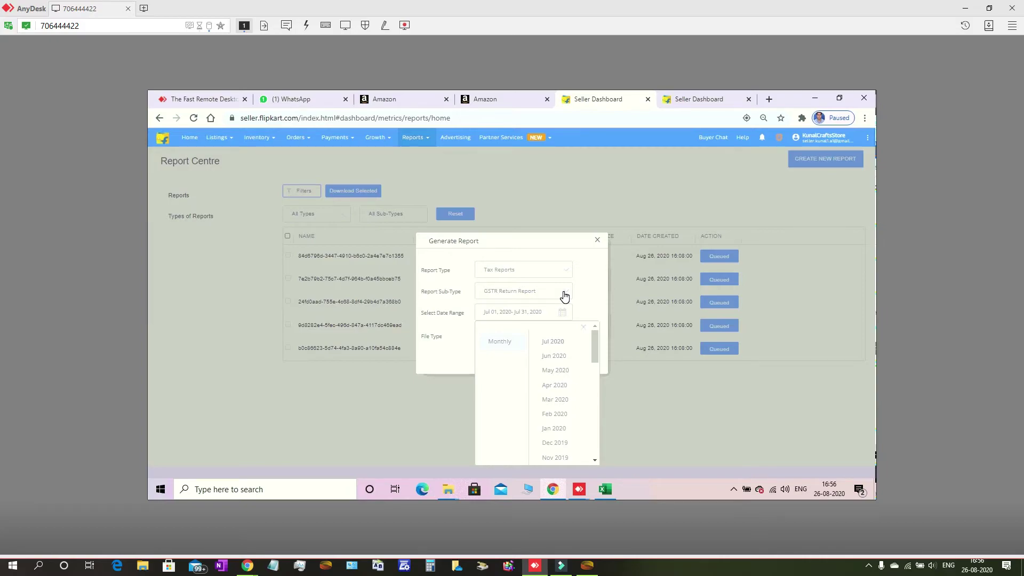
Close the month choices, keeping the GSTR Return Report range at July 2020
left_click(564, 292)
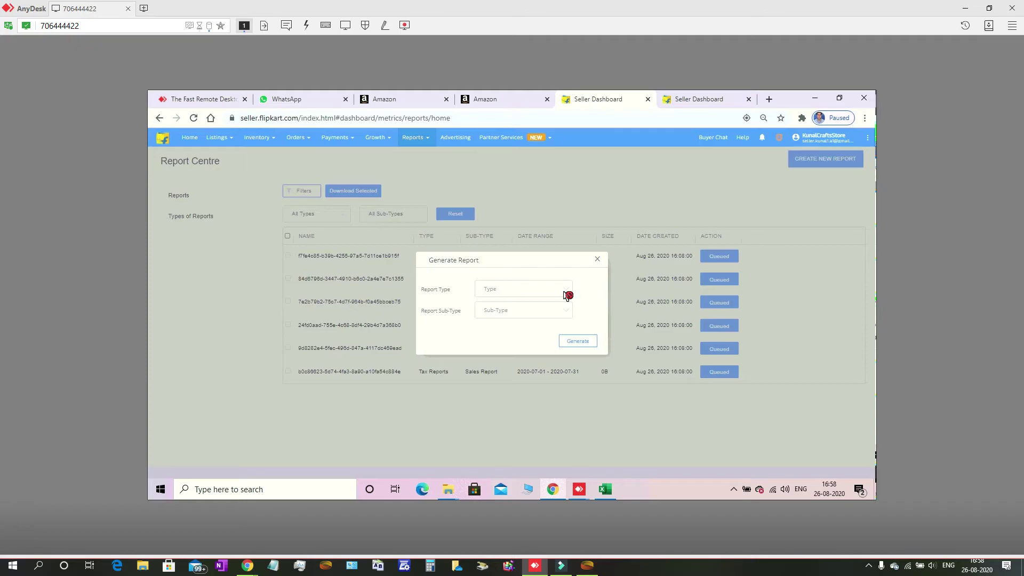
Choose Payment Reports, sub-type Earning Insights, and a May 2020 date range
left_click(567, 294)
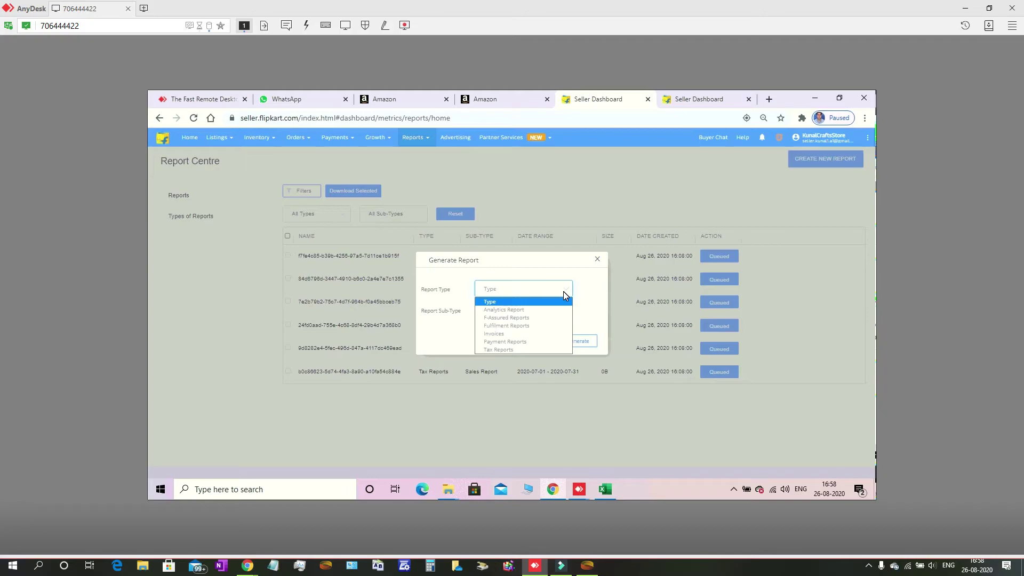
key("Down")
key("Down")
key("Down")
key("Down")
key("Down")
key("Return")
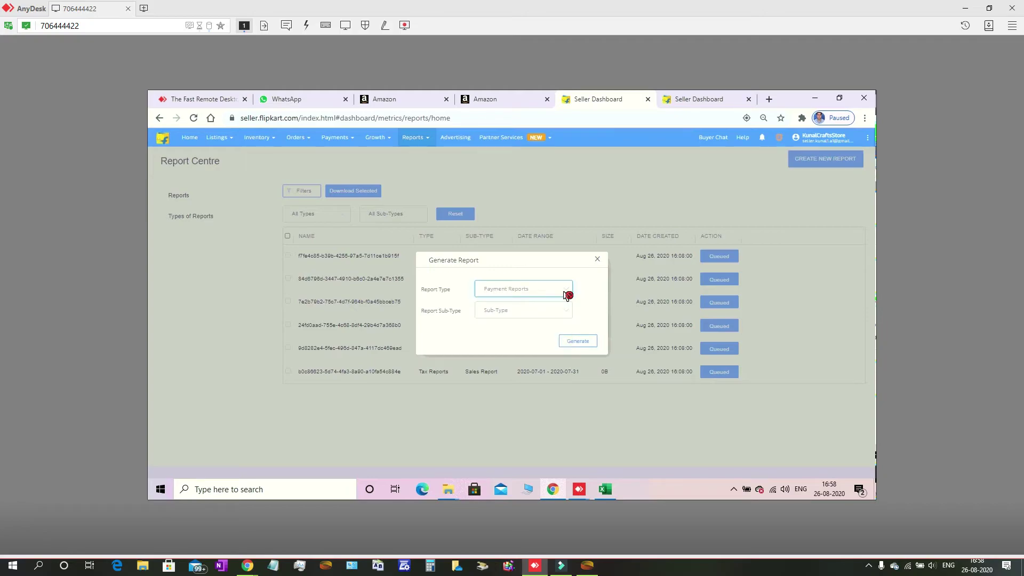
key("Tab")
key("alt+Down")
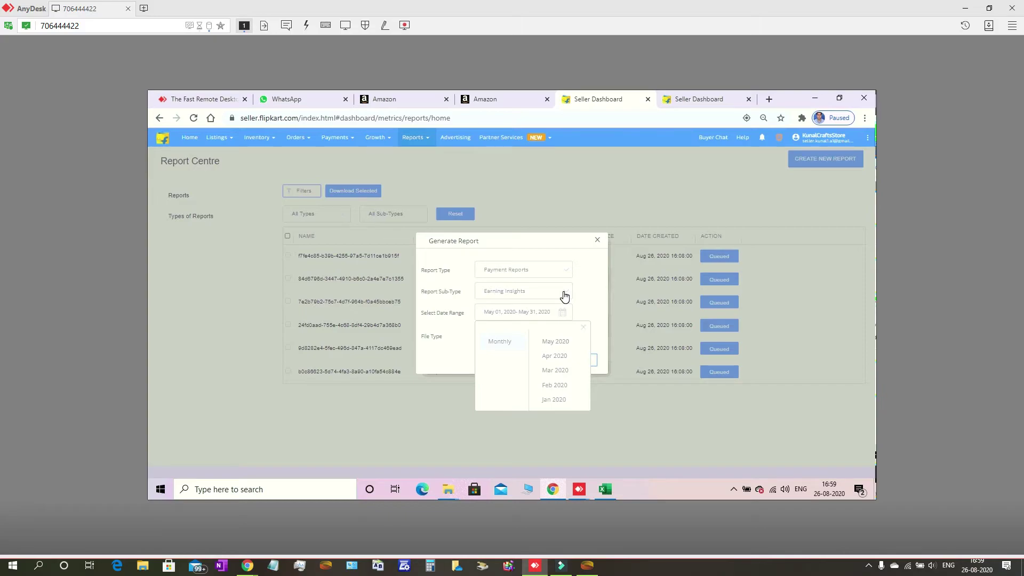
key("Escape")
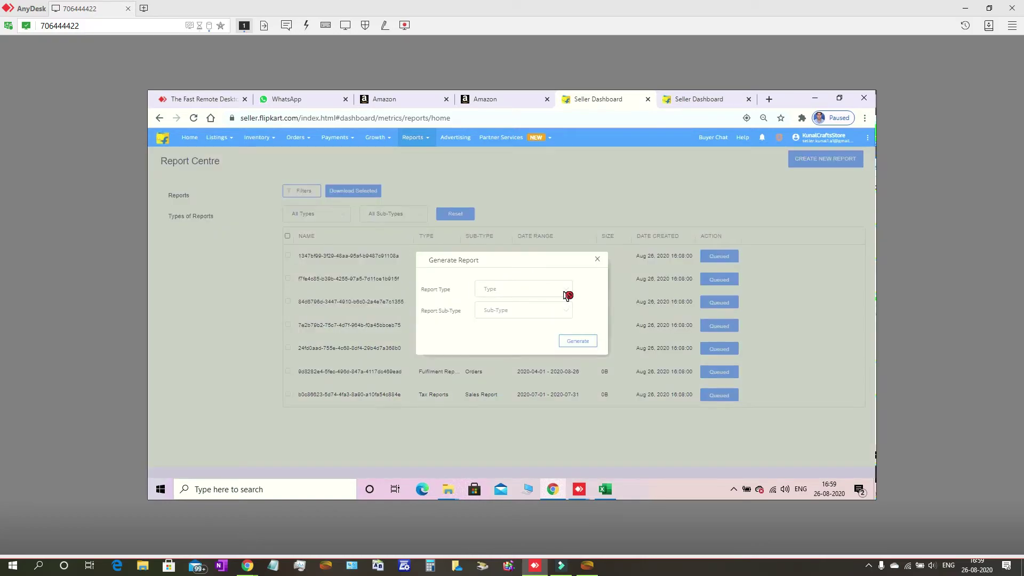
left_click(567, 295)
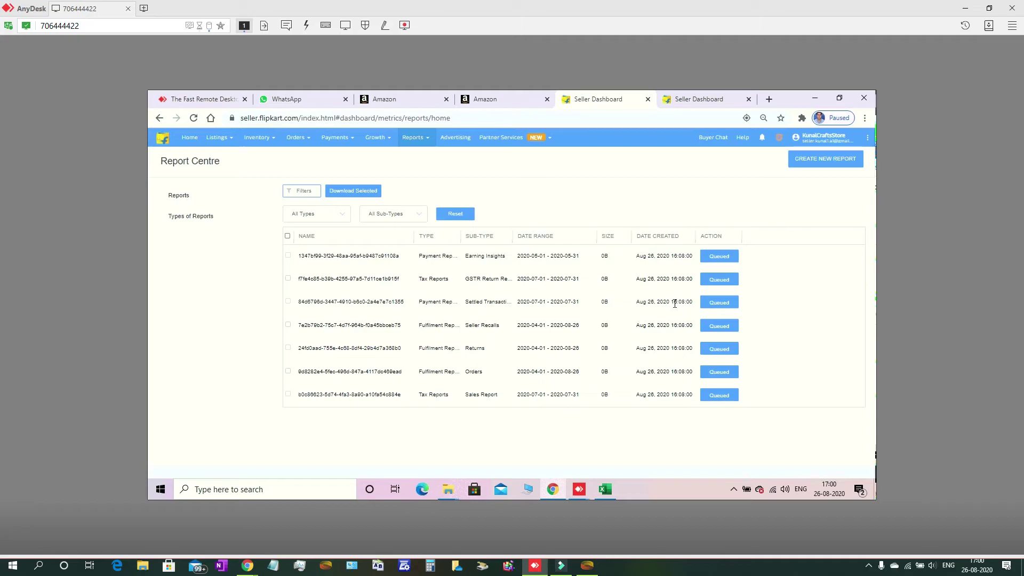
key("F5")
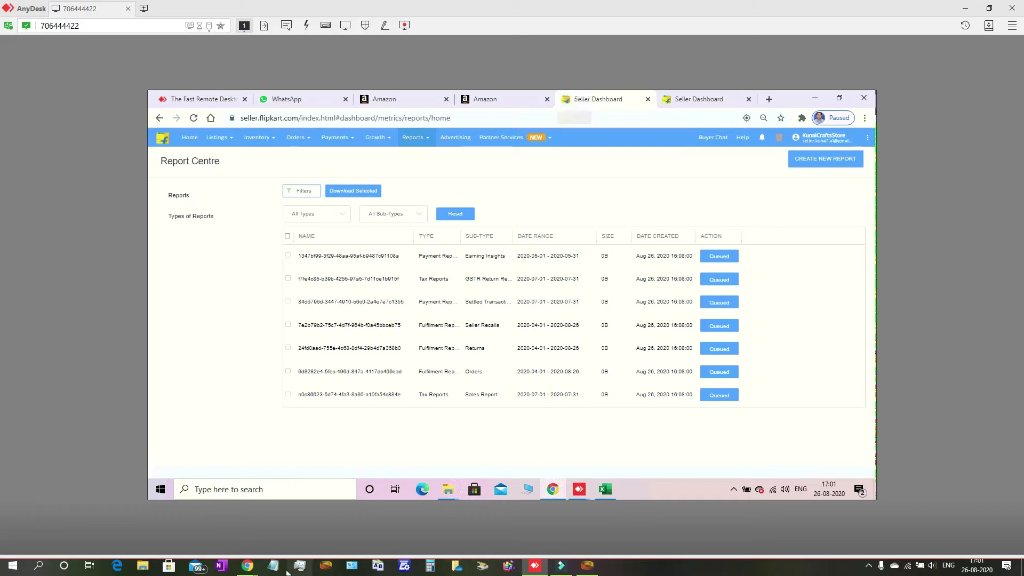
Bring up WhatsApp, open the unread chat's tax invoice photo full-screen, and zoom in
mouse_move(247, 565)
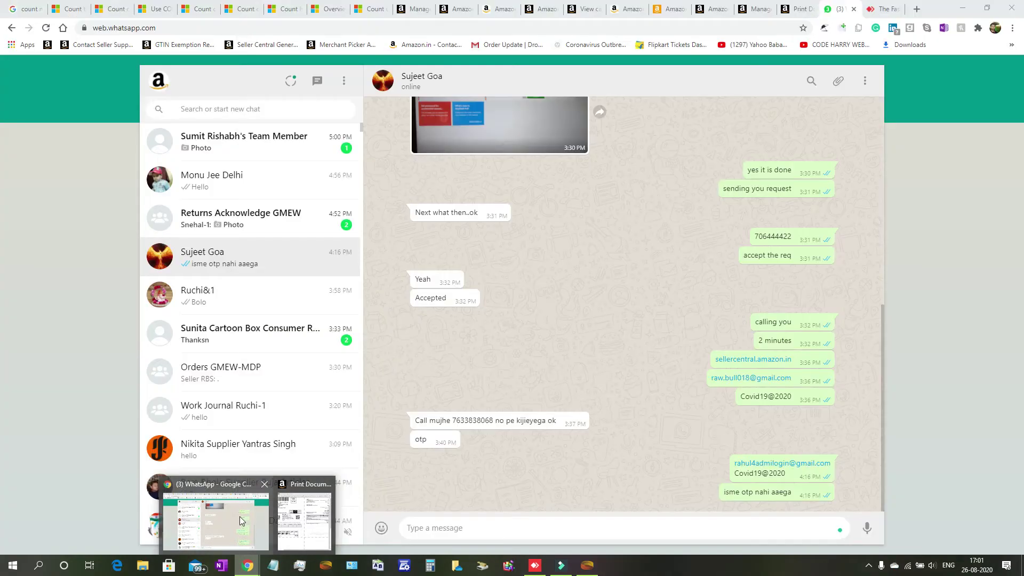
left_click(215, 520)
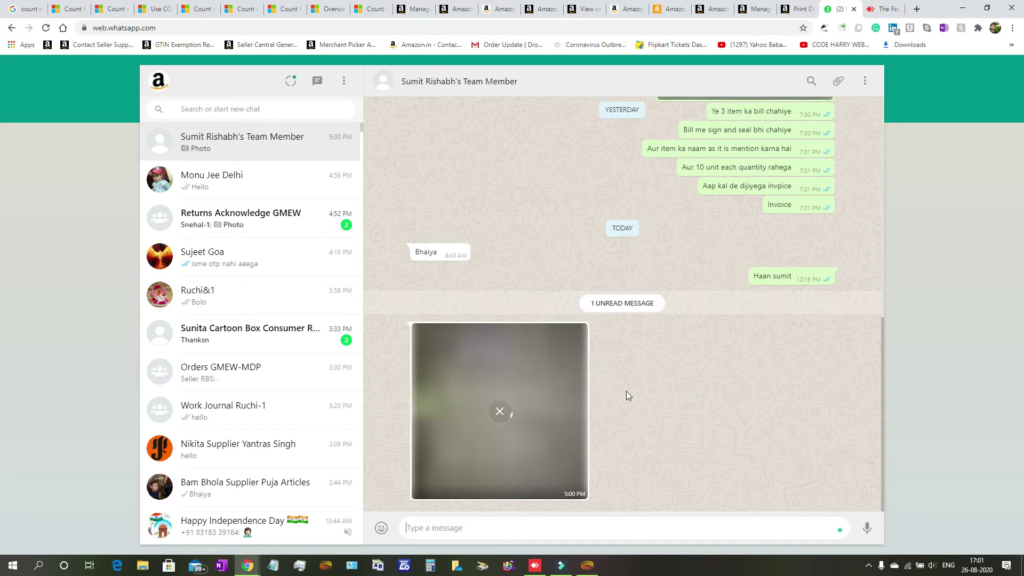
left_click(522, 397)
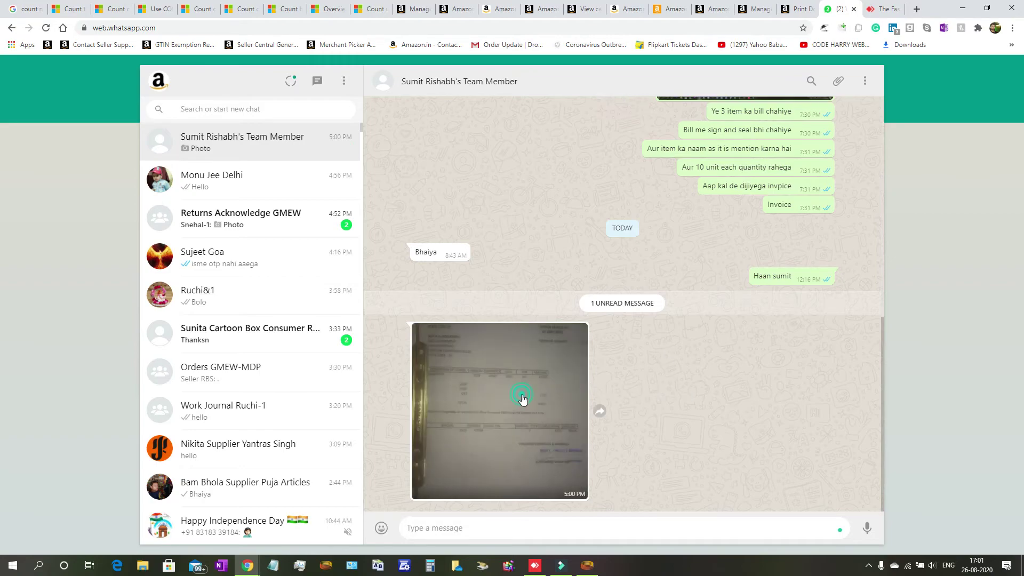
left_click(534, 386)
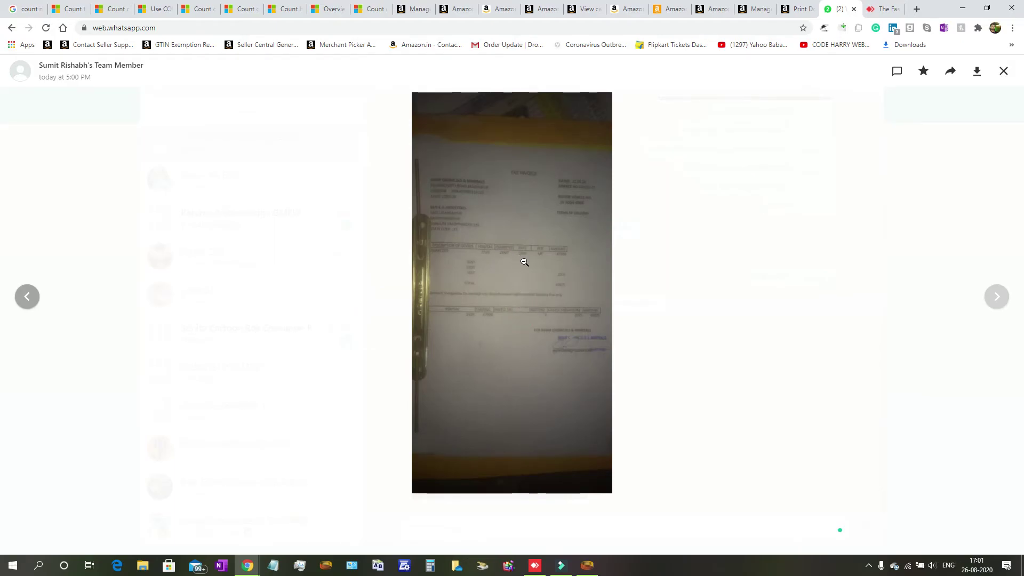
left_click(503, 299)
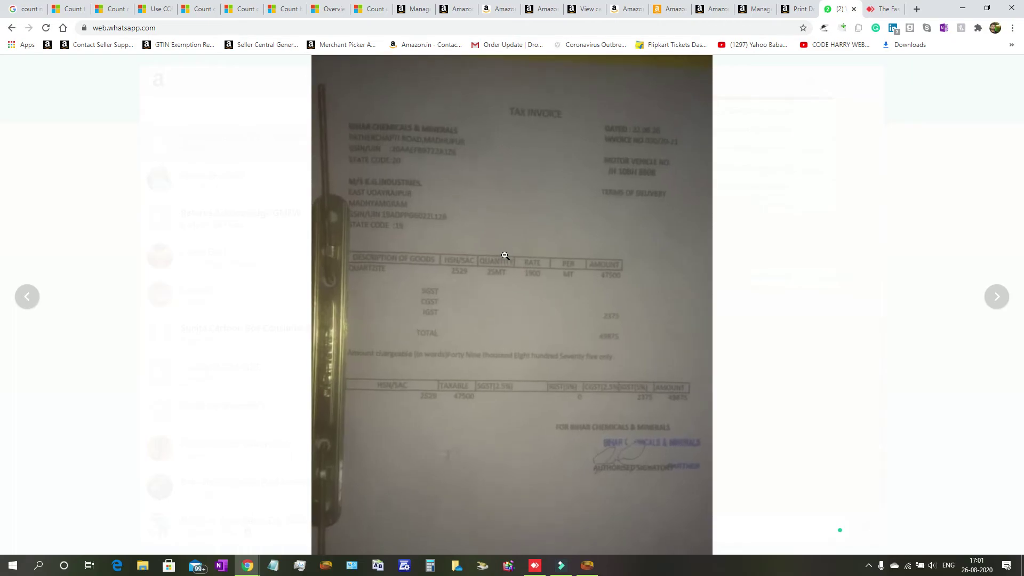
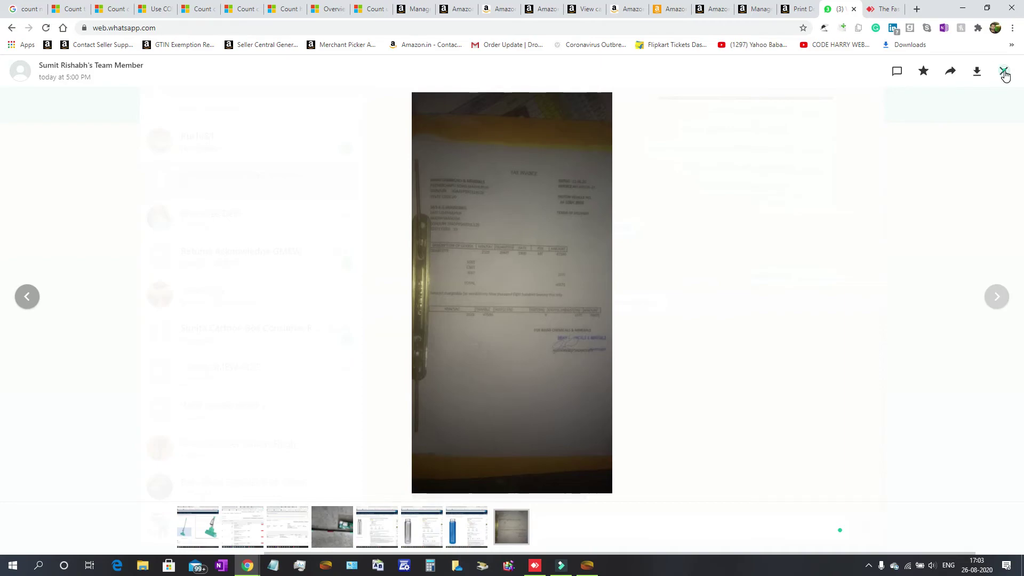
Close the full-screen tax invoice photo and open the top chat, whose latest reply reads 'Hnn boliye'
left_click(230, 145)
left_click(237, 181)
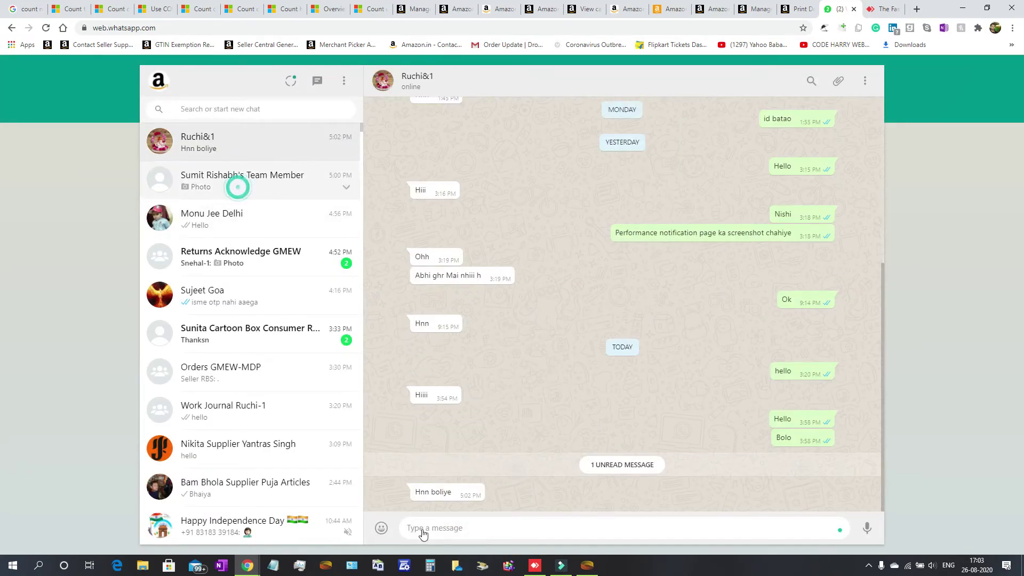
Return to the Seller Hub Report Centre and open the account dropdown under the header's account name
left_click(535, 564)
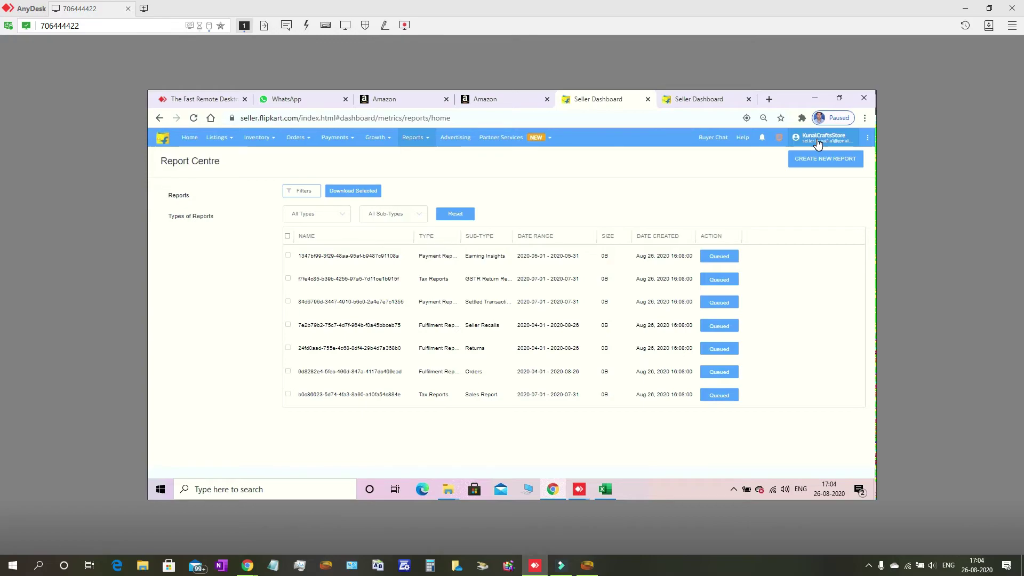
left_click(838, 144)
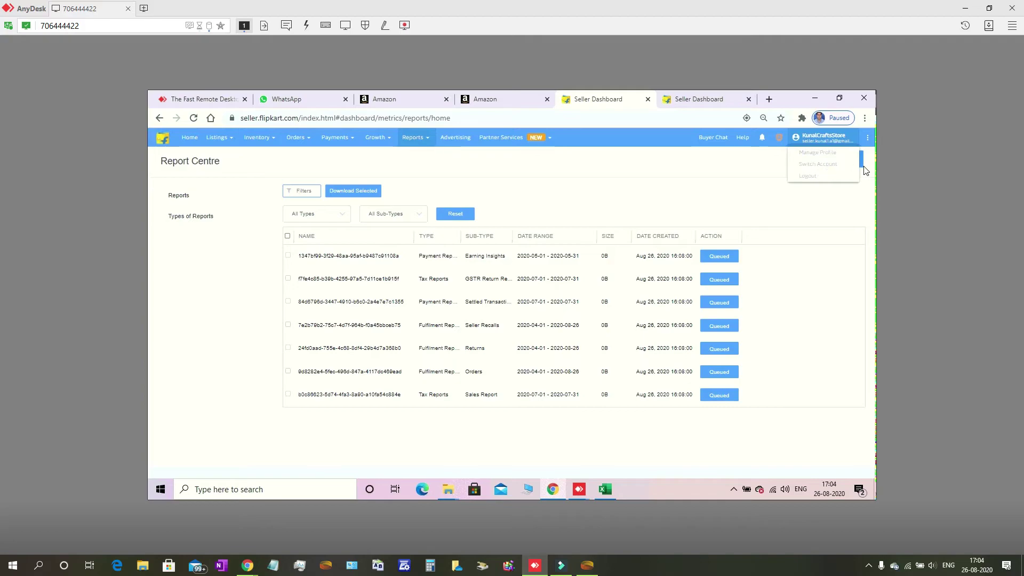
Choose to switch seller accounts and select Baba Baidyanath Dham Deoghar from the account list
left_click(818, 164)
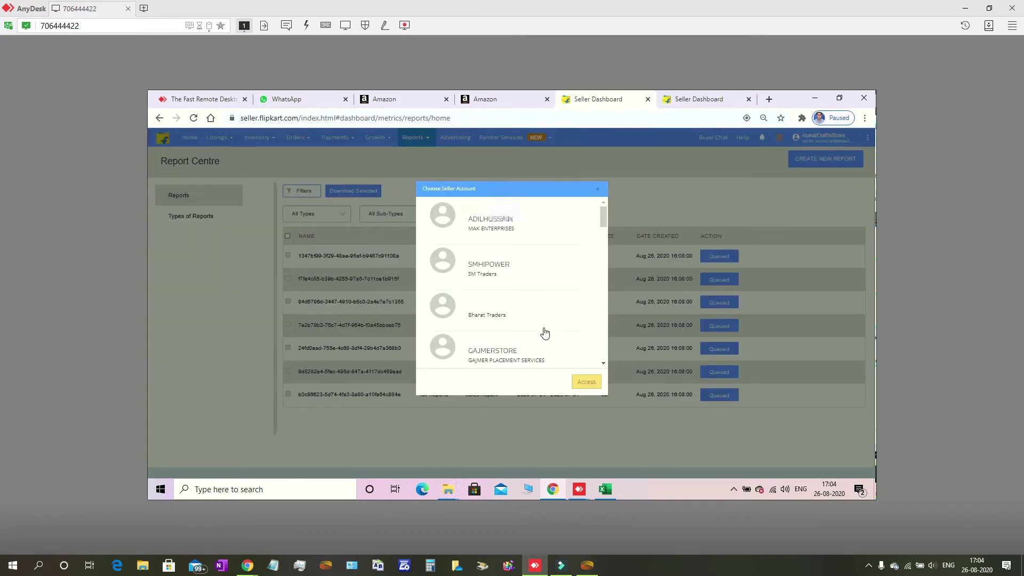
scroll(544, 334, "down", 5)
scroll(550, 345, "down", 8)
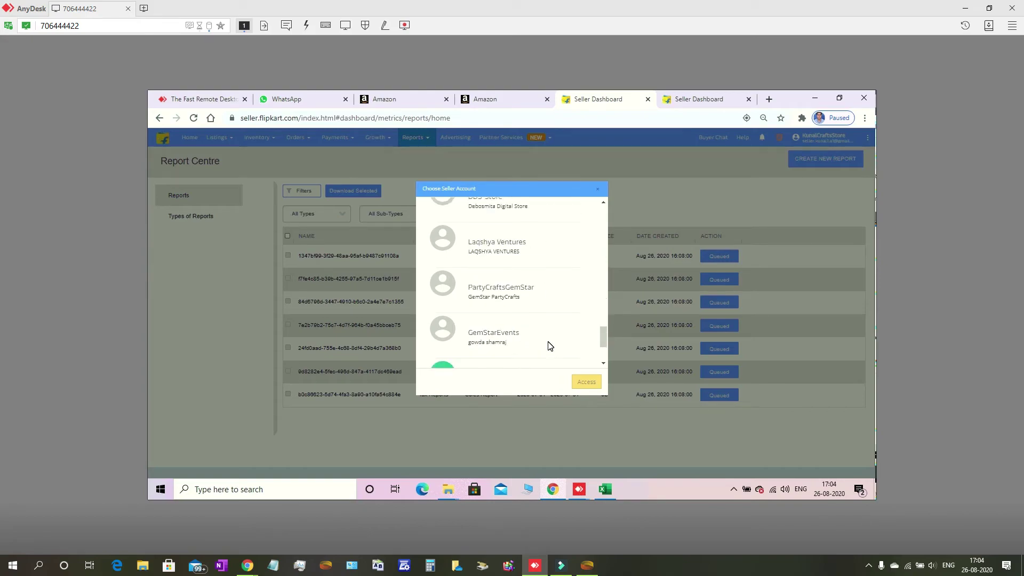
scroll(550, 345, "down", 2)
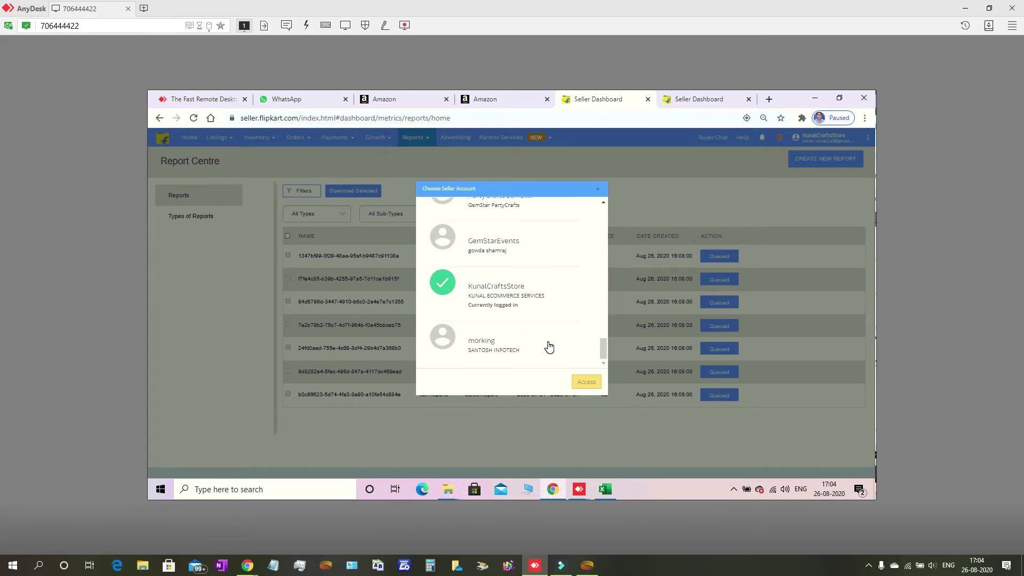
scroll(548, 346, "up", 1)
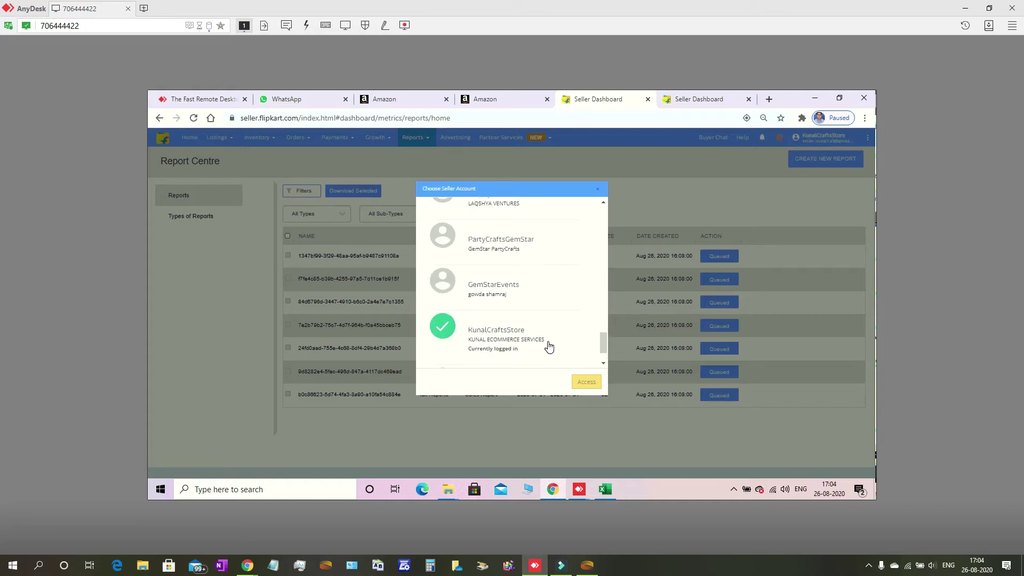
scroll(549, 347, "up", 1)
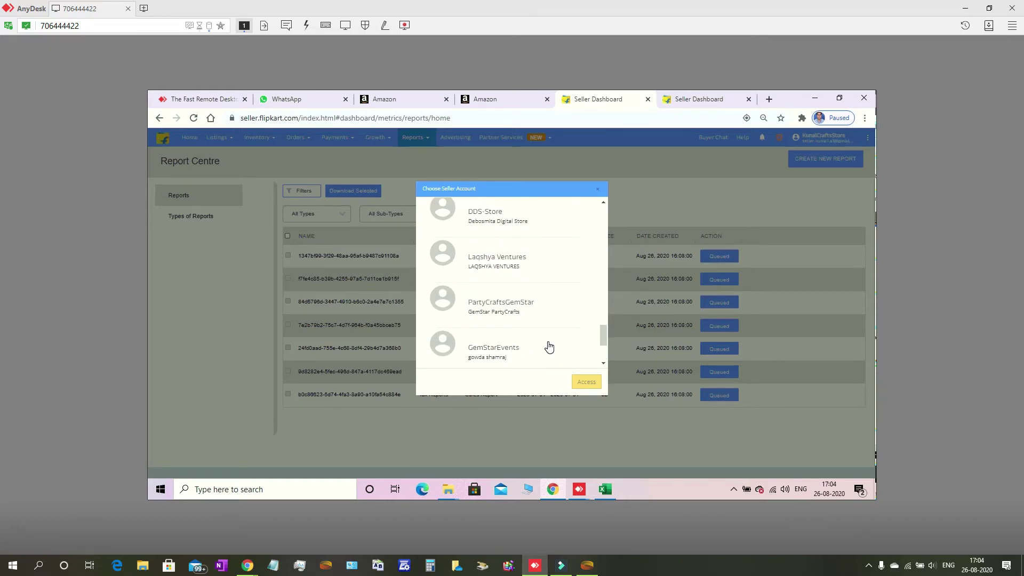
scroll(549, 347, "up", 1)
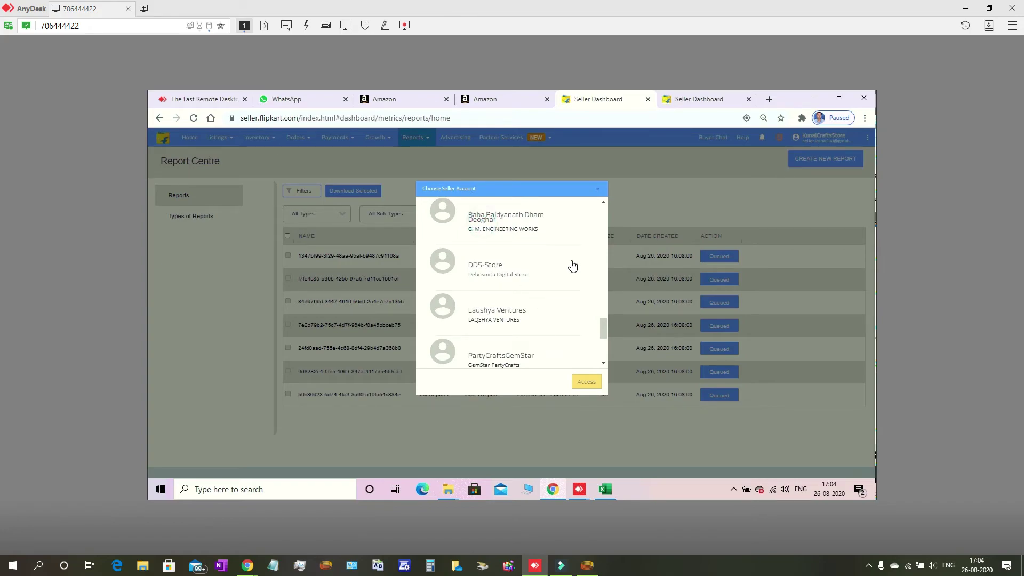
left_click(528, 240)
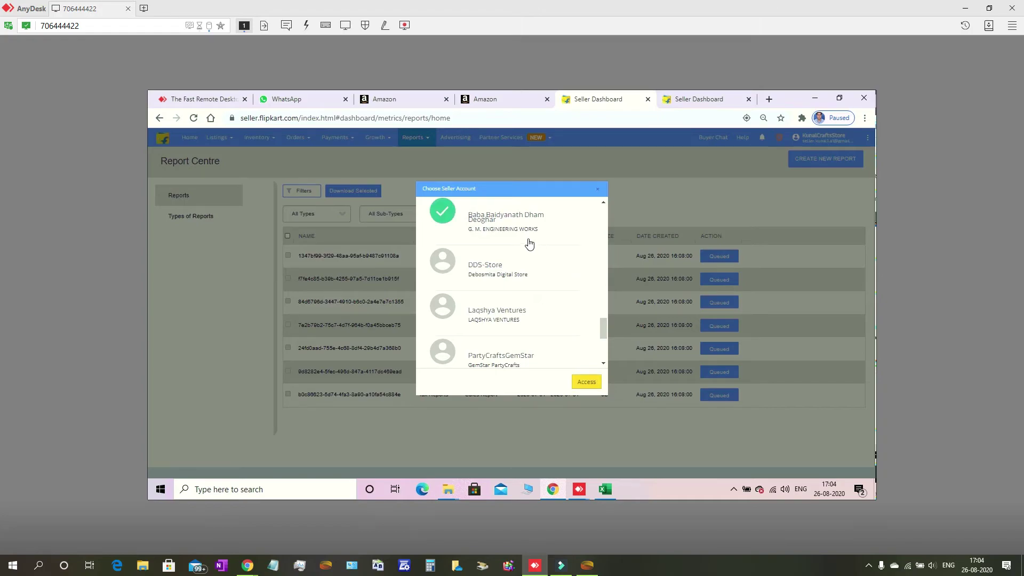
Confirm access to Baba Baidyanath Dham Deoghar and go to Reports > Reports Centre
left_click(589, 383)
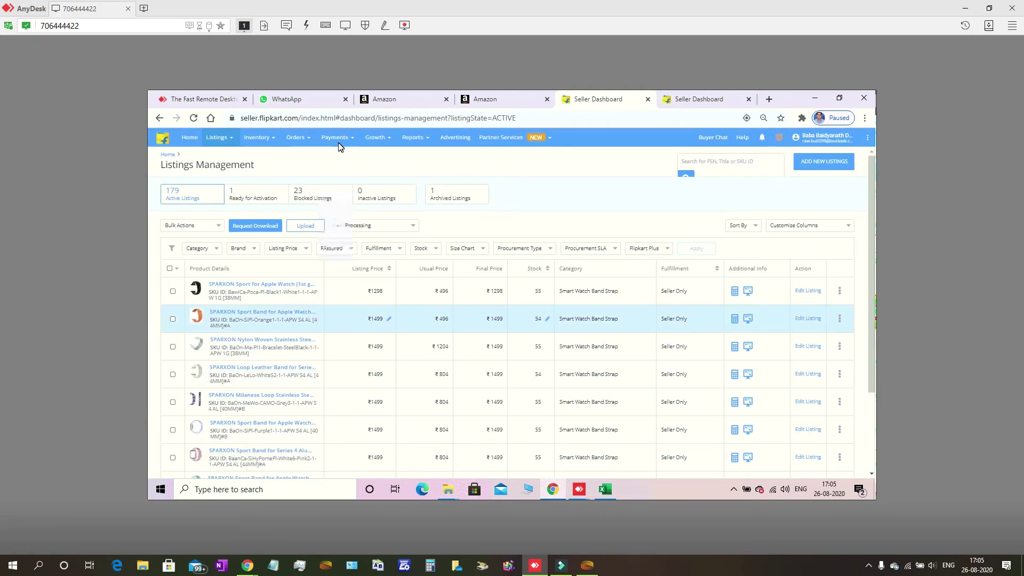
mouse_move(339, 148)
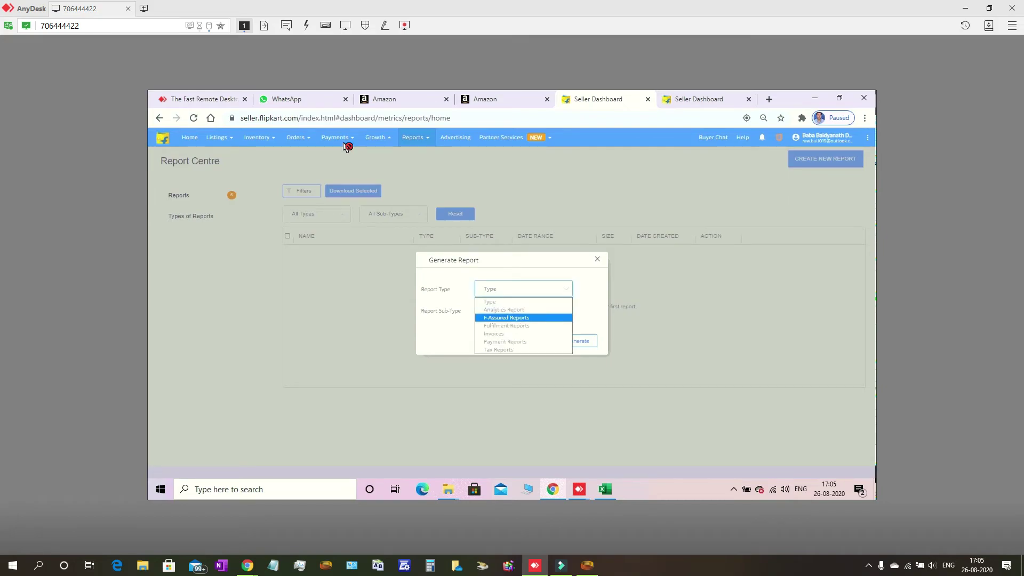
Generate a Fulfilment Reports > Orders report for the 2020-07-01 to 2020-08-26 range
key("Return")
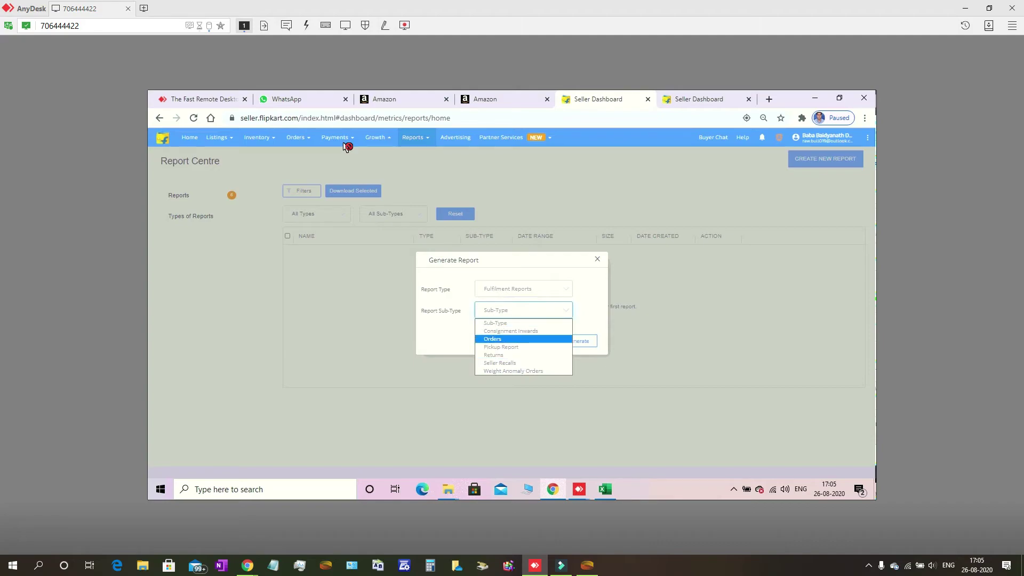
key("Return")
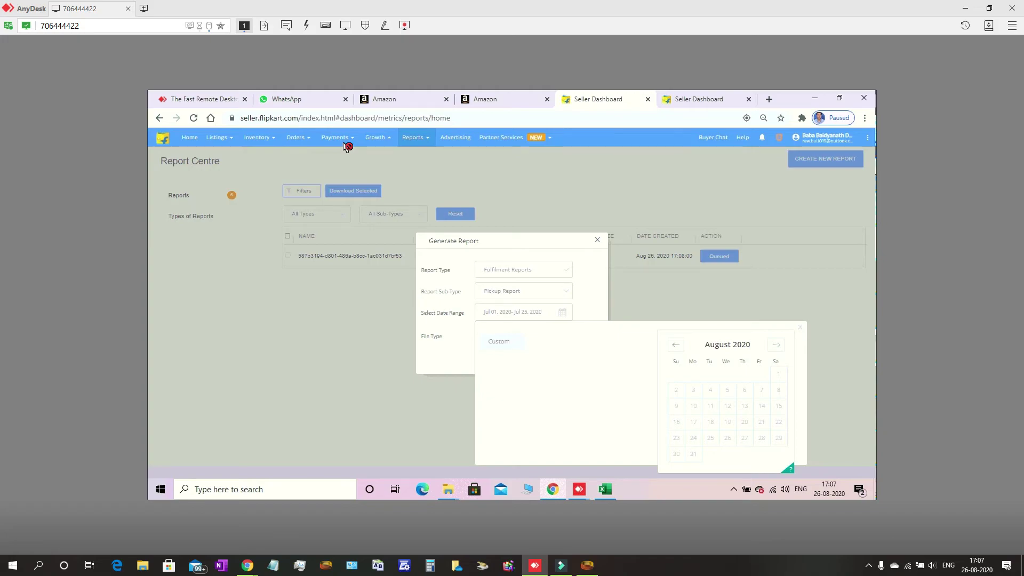
Set the pickup report's calendar to July 2020, applying July 1 to 4, then July 25 as end date
key("Tab")
key("Tab")
key("Return")
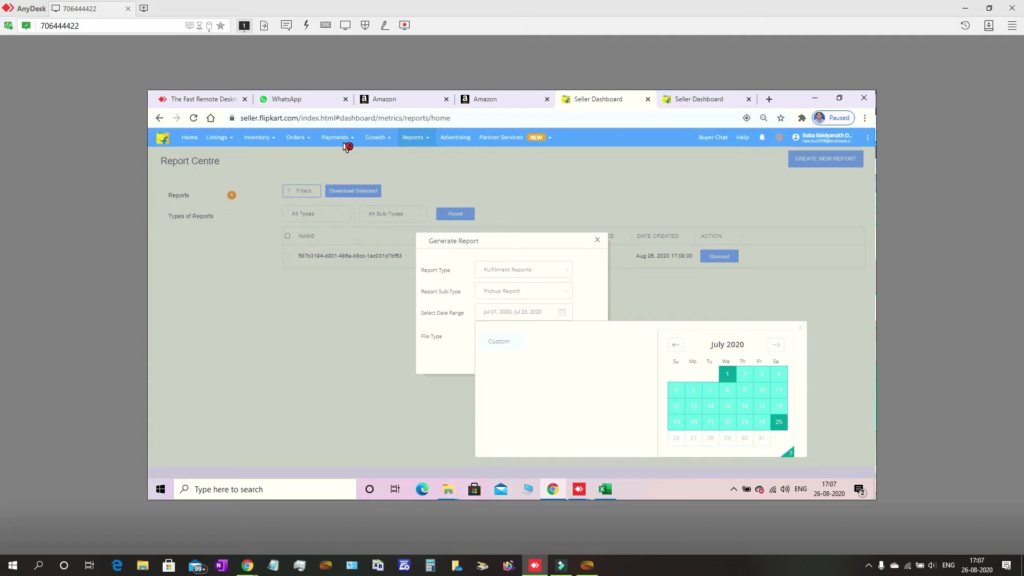
key("Escape")
key("Tab")
key("Return")
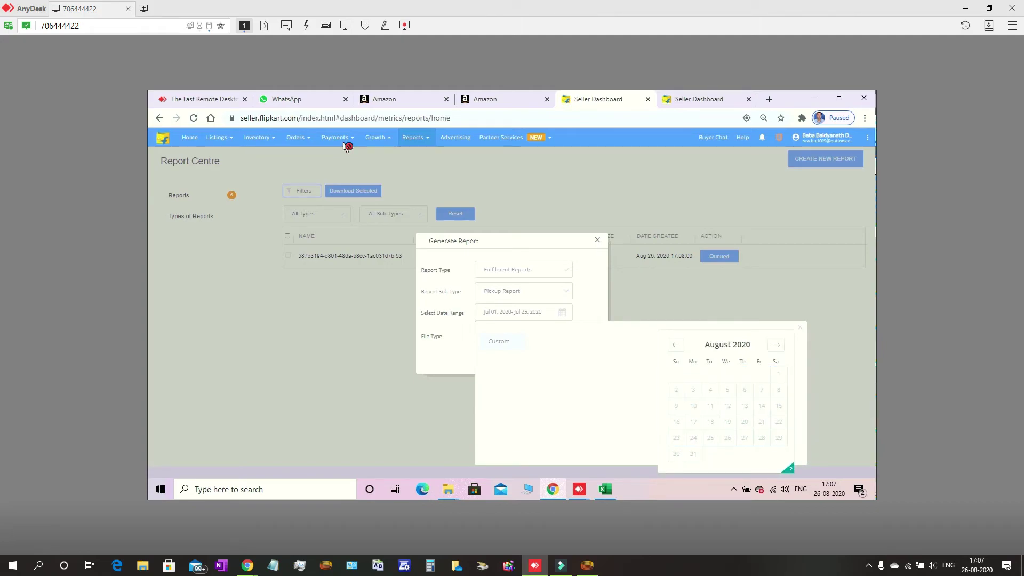
key("shift+Tab")
key("Return")
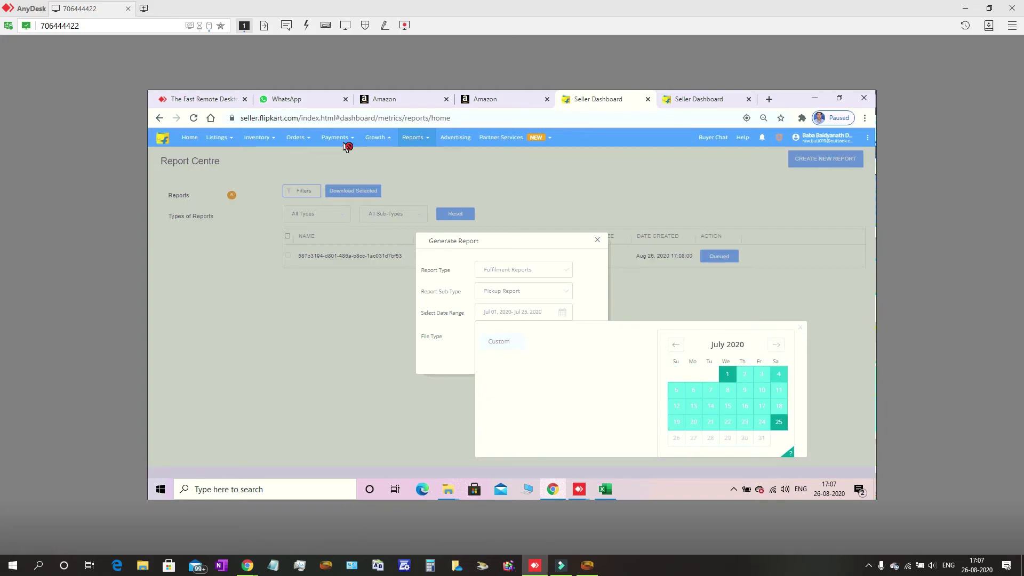
key("Return")
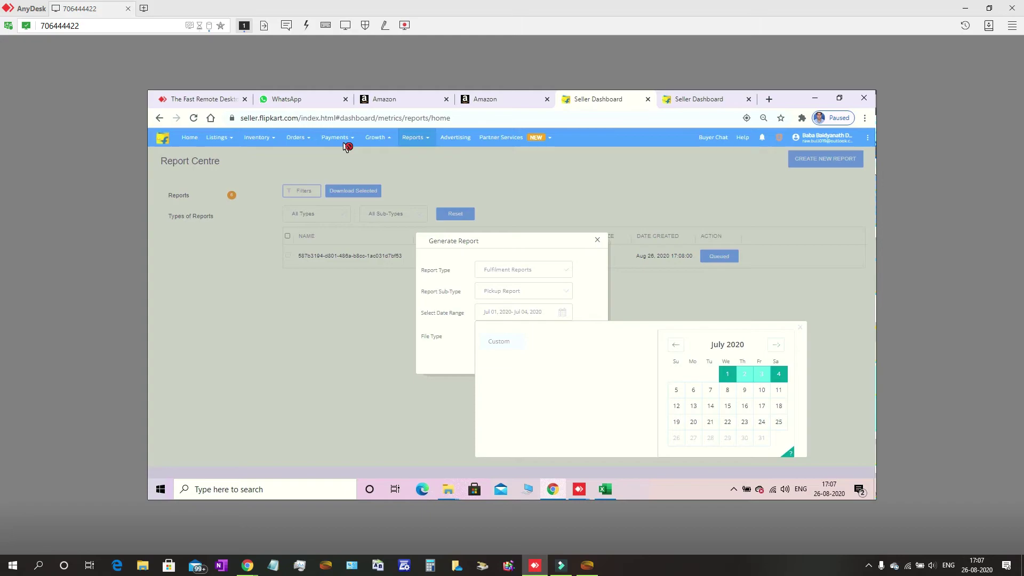
left_click(778, 422)
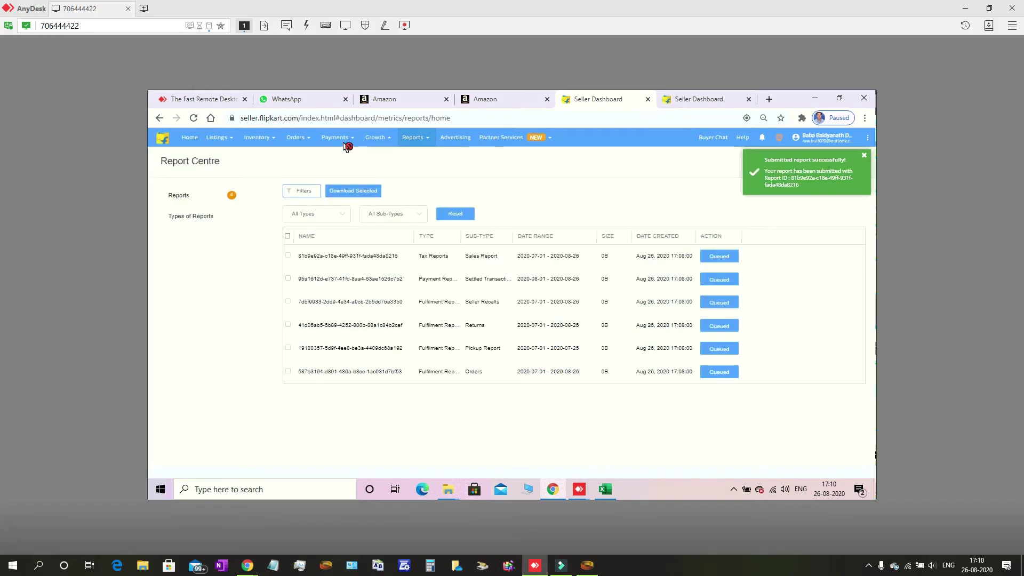
Request the orders, pickup, returns, recalls, settlement and sales reports so six sit Queued
key("Tab")
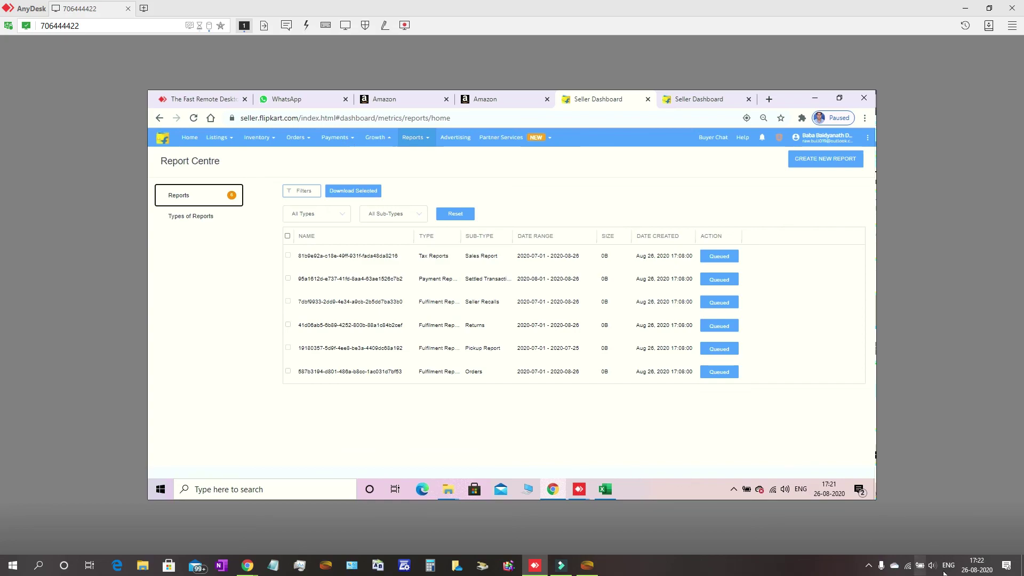
Open the screen recorder from its hidden system tray icon
left_click(869, 566)
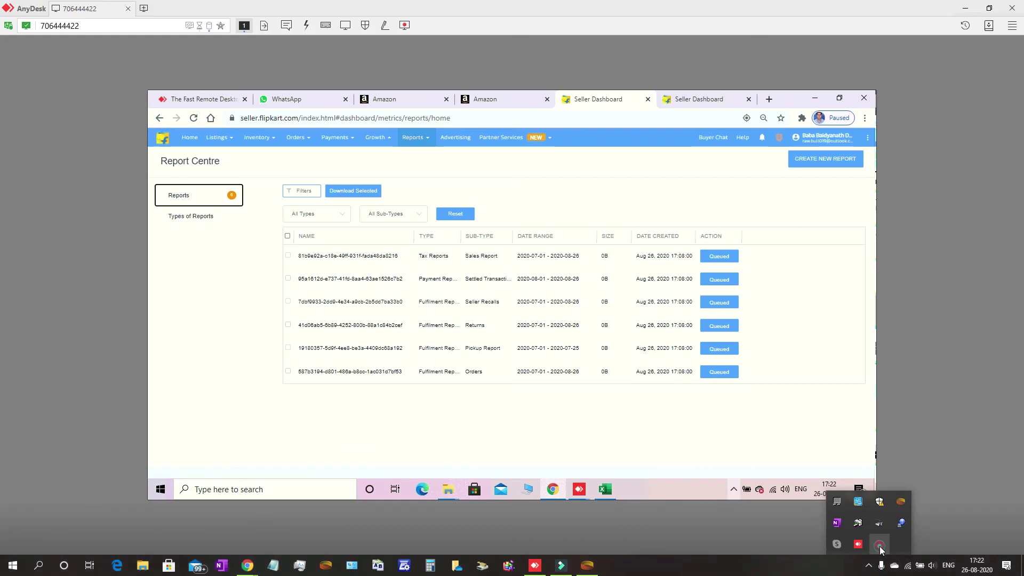
right_click(879, 544)
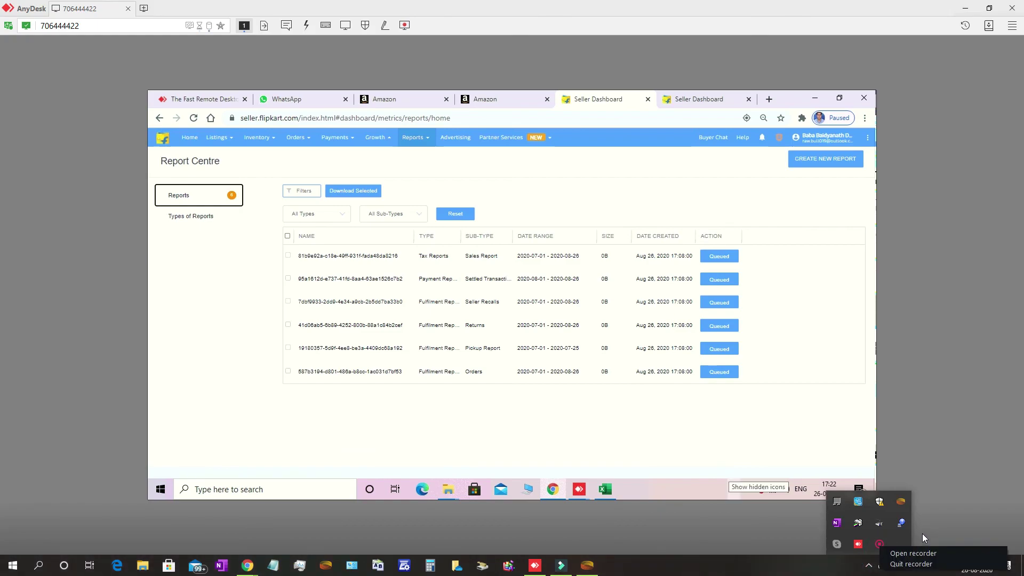
left_click(911, 553)
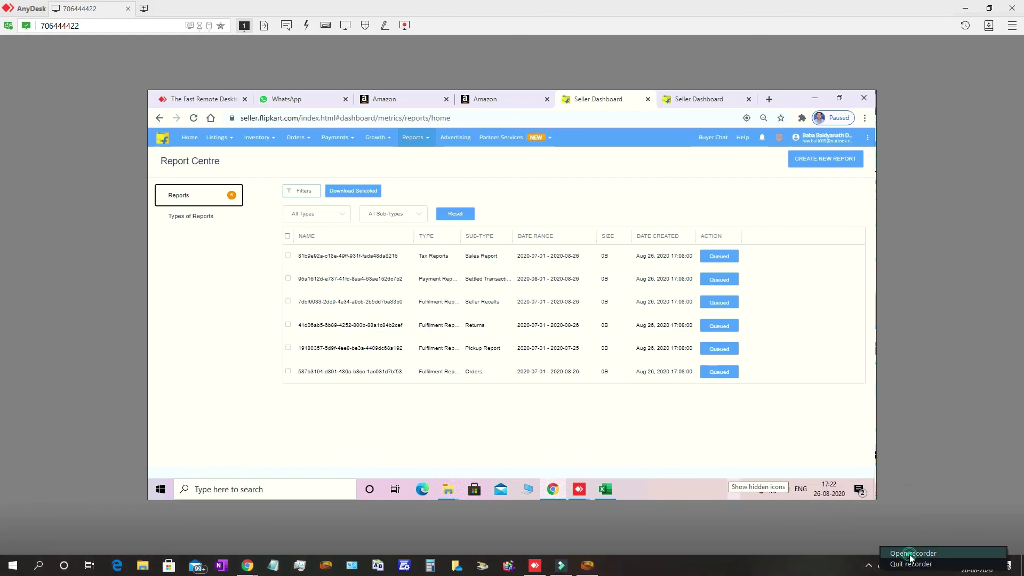